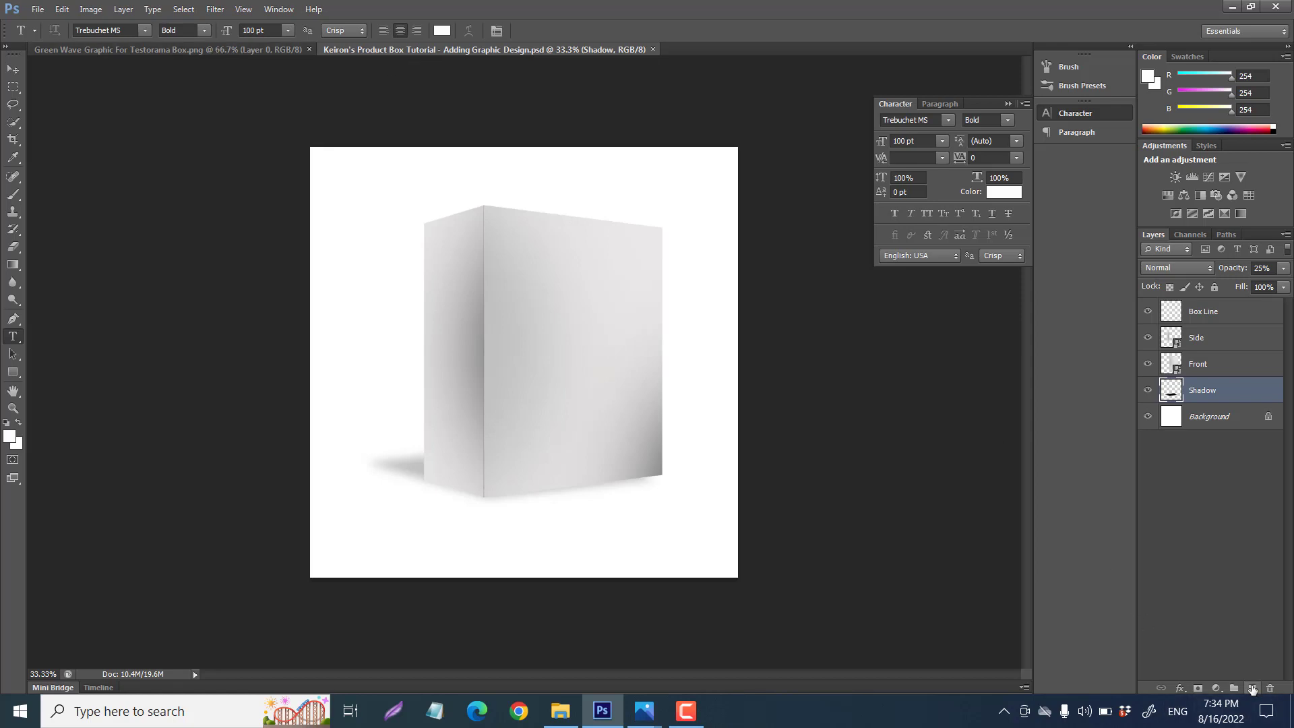
# - Create a new layer above the Box Line layer and name it "graphic"
pyautogui.click(1252, 689)
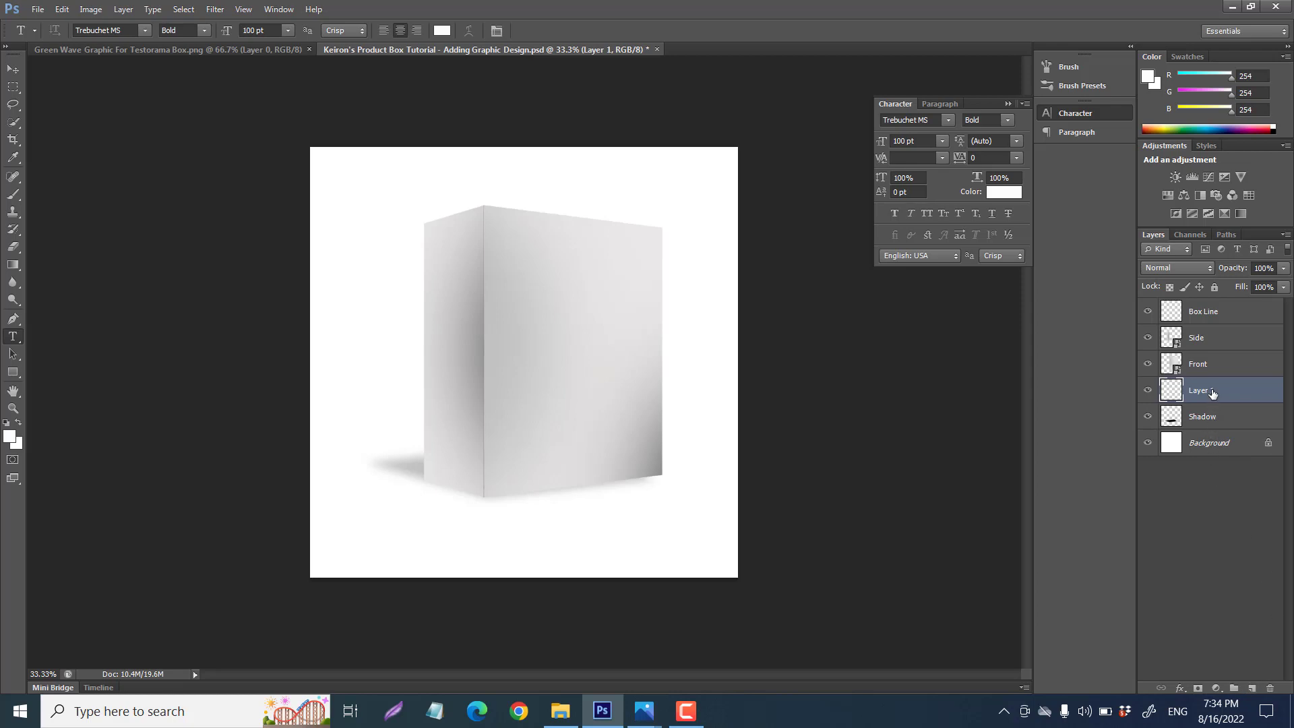
pyautogui.moveTo(1211, 393); pyautogui.dragTo(1210, 312)
pyautogui.doubleClick(1210, 312)
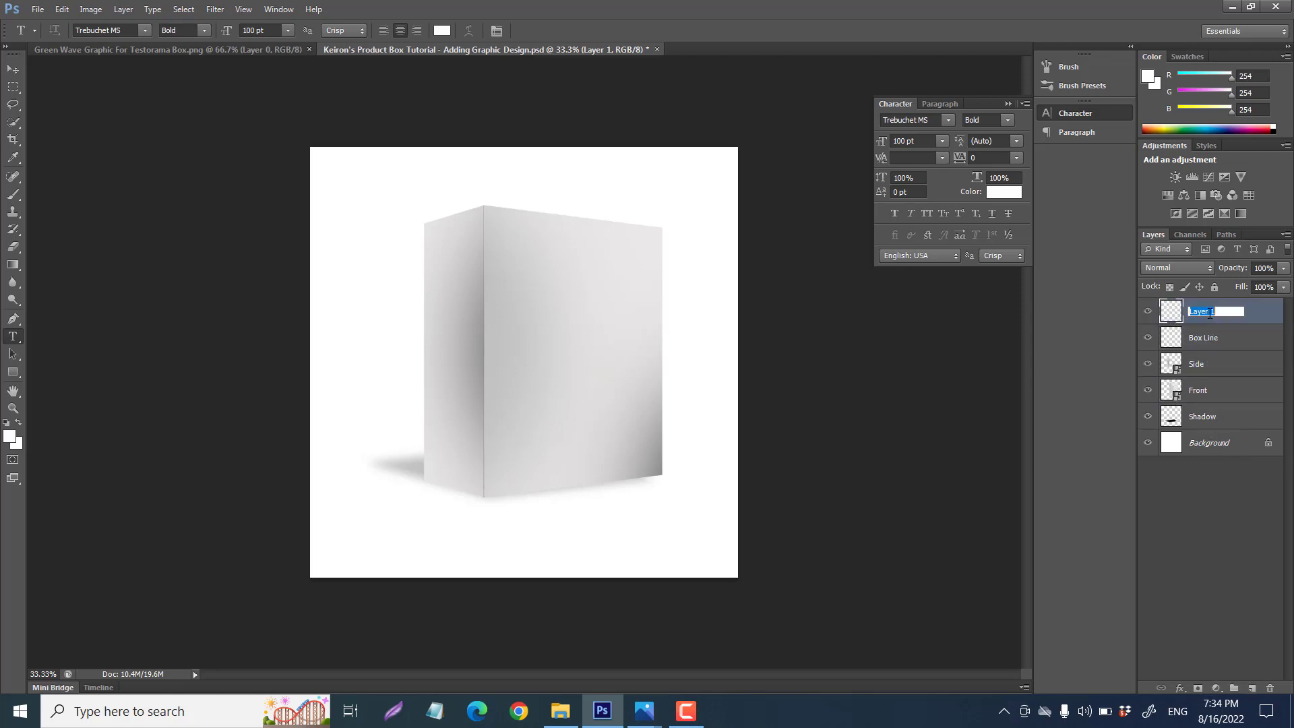
pyautogui.write('graphic')
pyautogui.press('Return')
# - Start the Vanishing Point filter and place the first two plane corners on the upper corners of the box's narrow side face
pyautogui.click(215, 9)
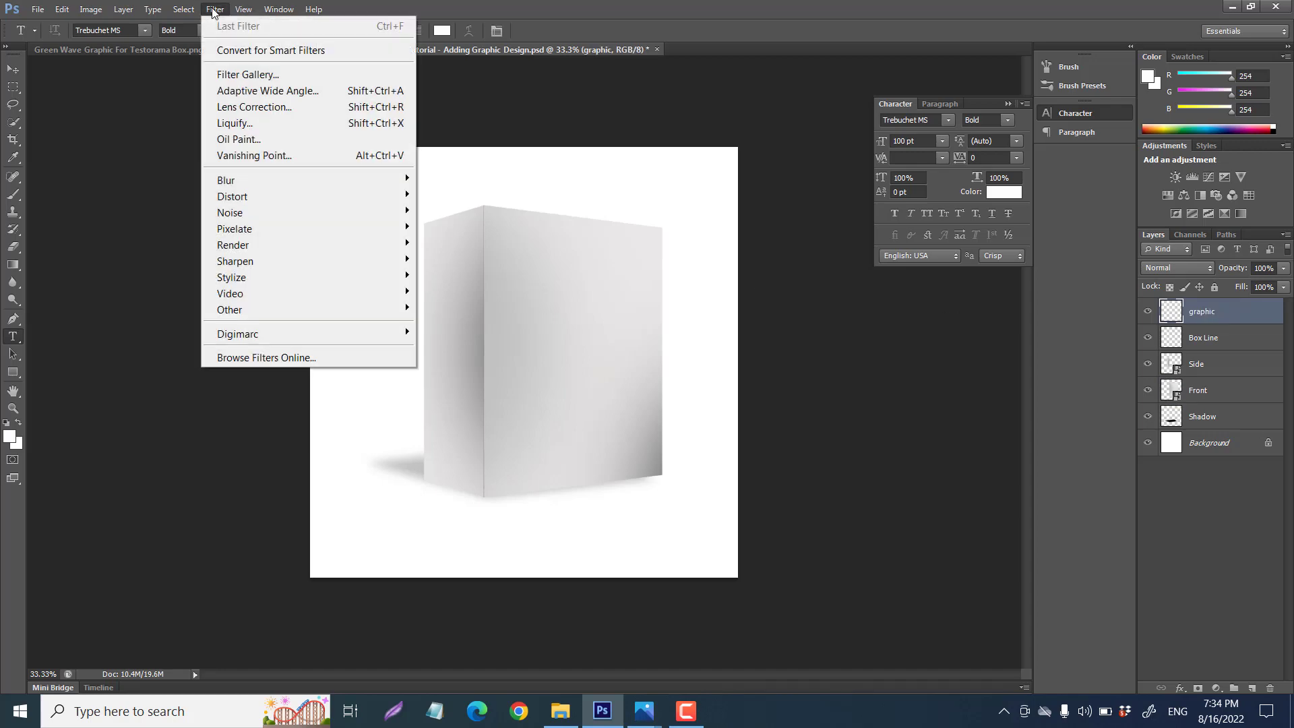
pyautogui.click(247, 155)
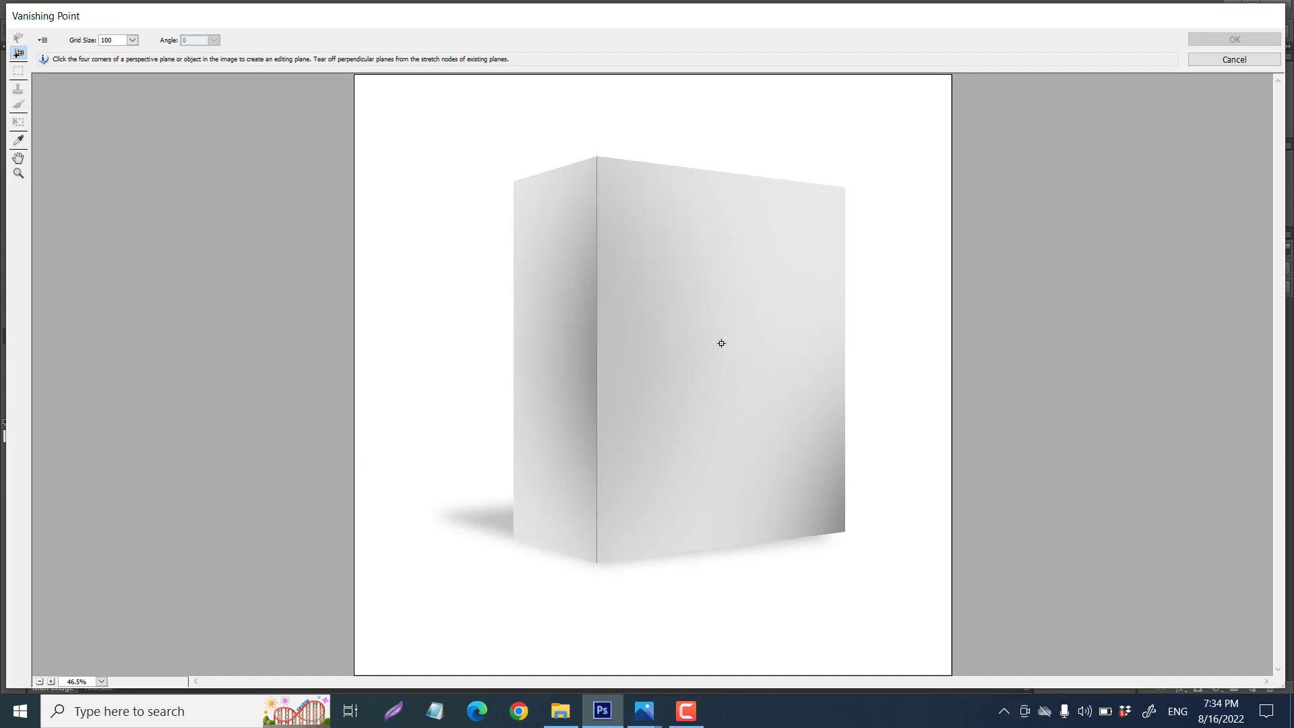
pyautogui.press('alt')
pyautogui.hotkey('ctrl', '+')
pyautogui.hotkey('ctrl', '+')
pyautogui.hotkey('ctrl', '+')
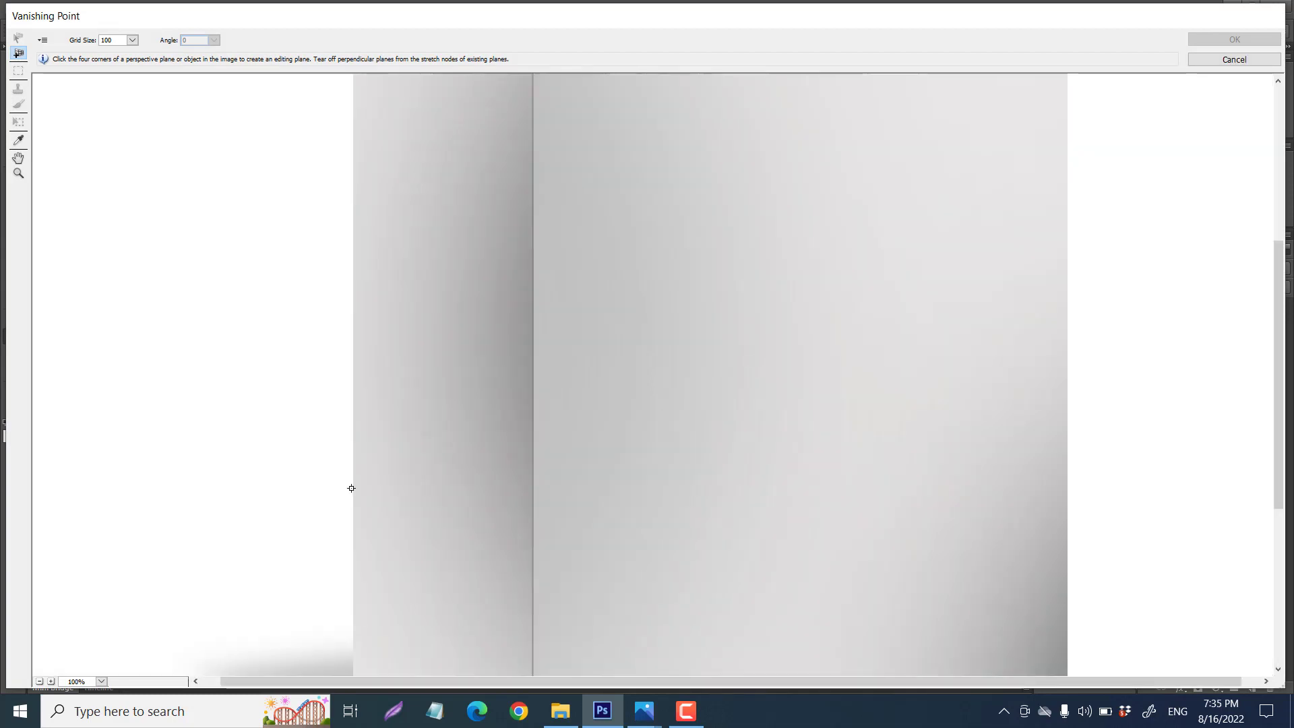
pyautogui.scroll(5, 497, 398)
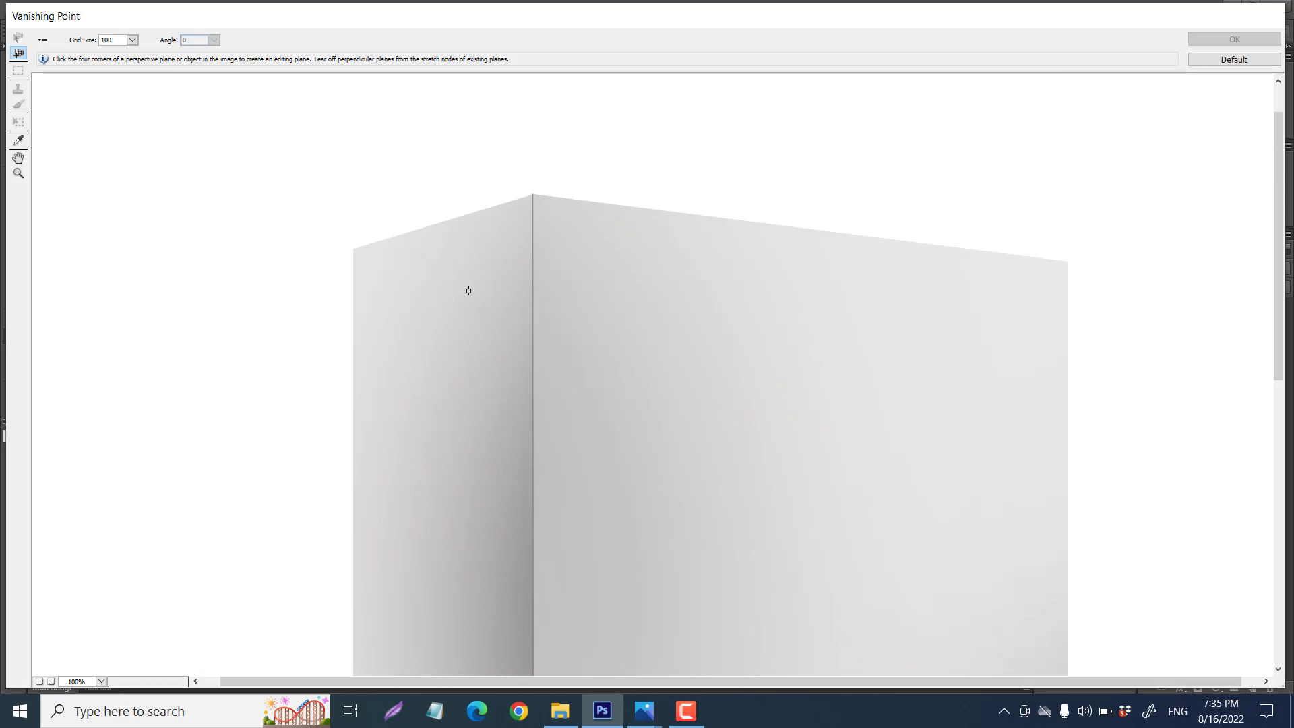
pyautogui.hotkey('ctrl', '+')
pyautogui.scroll(3, 187, 258)
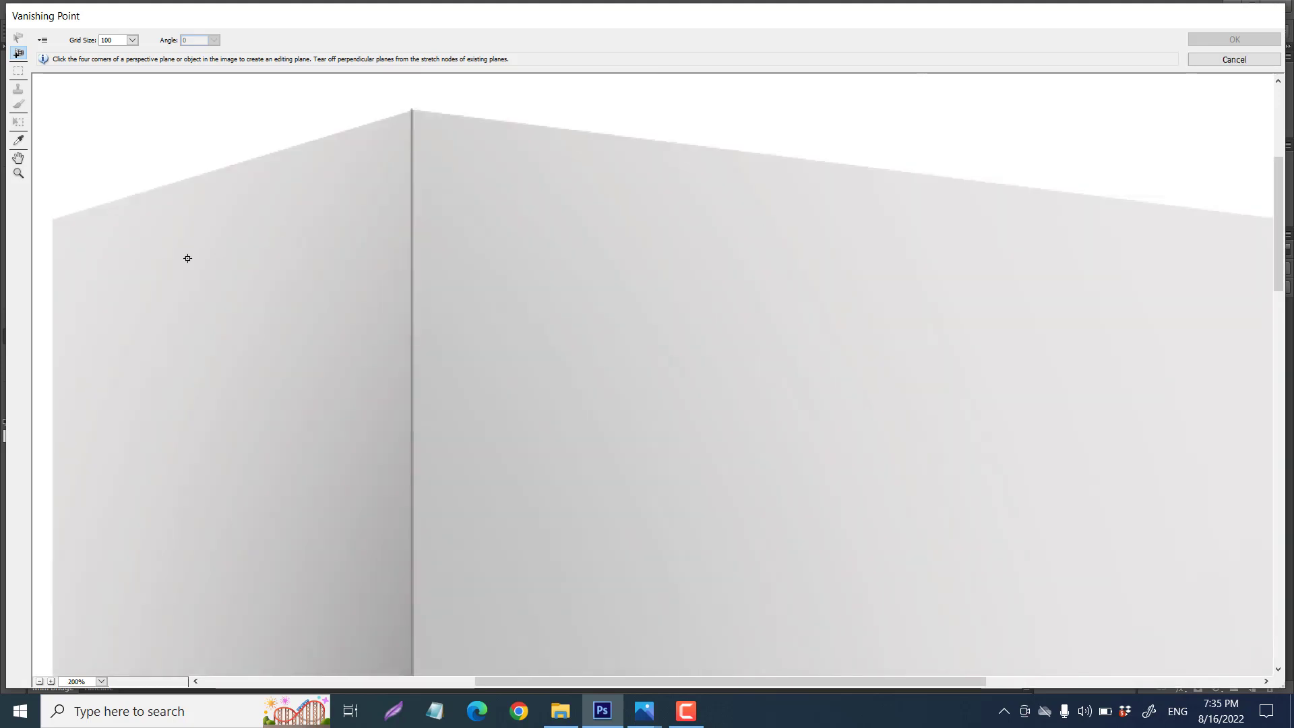
pyautogui.keyDown('shift'); pyautogui.click(54, 219); pyautogui.keyUp('shift')
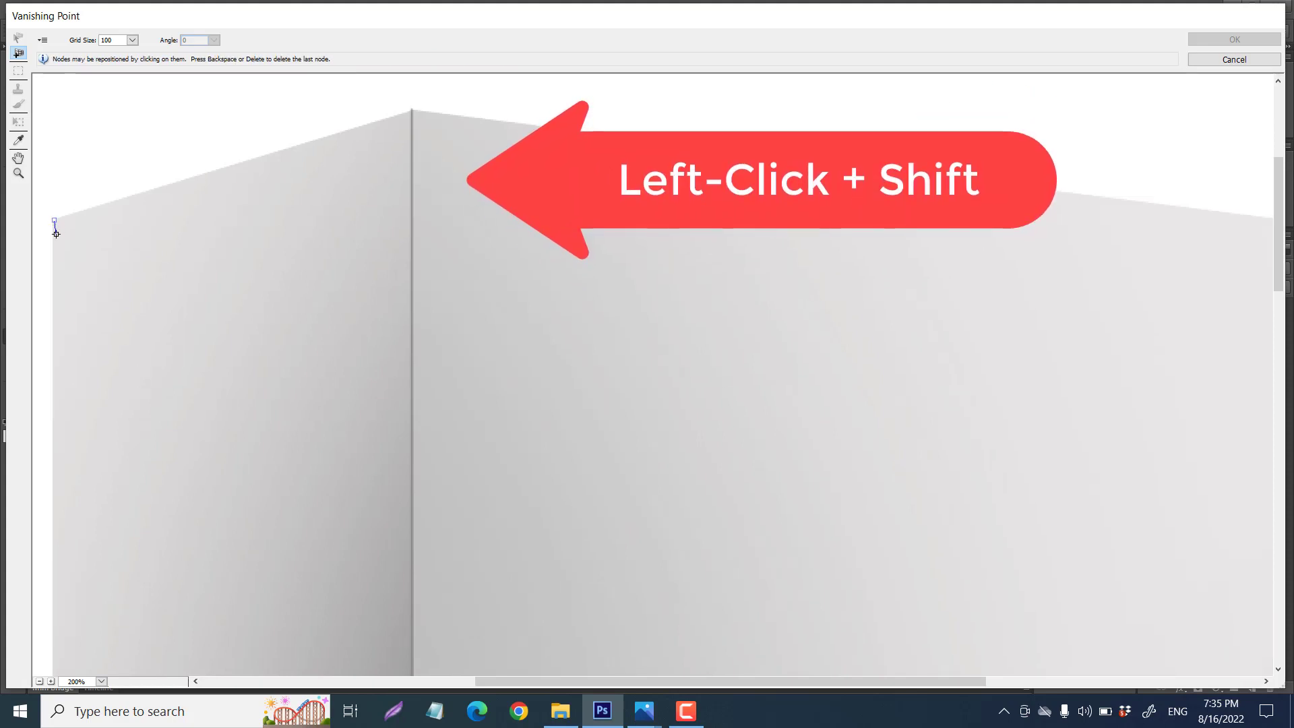
pyautogui.keyDown('shift'); pyautogui.click(413, 111); pyautogui.keyUp('shift')
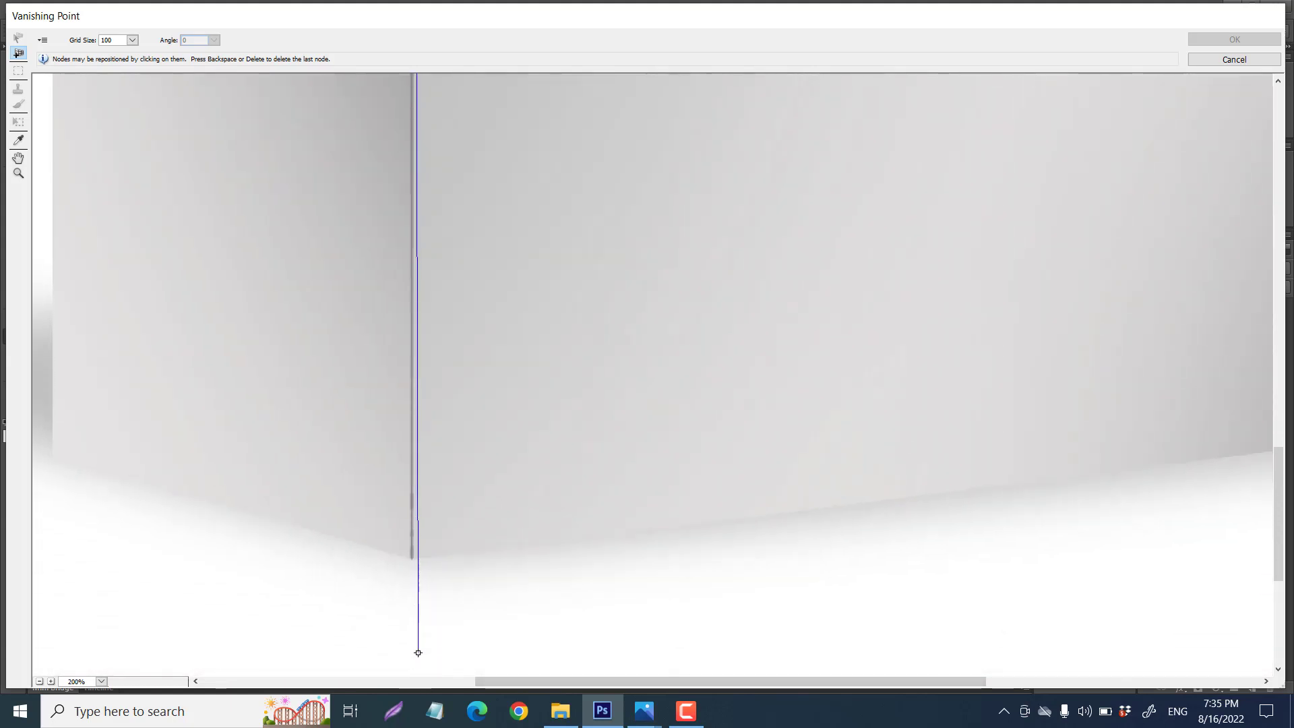
# - Complete the side-face plane with its two lower corners and adjust the outer one to fit the box
pyautogui.click(411, 558)
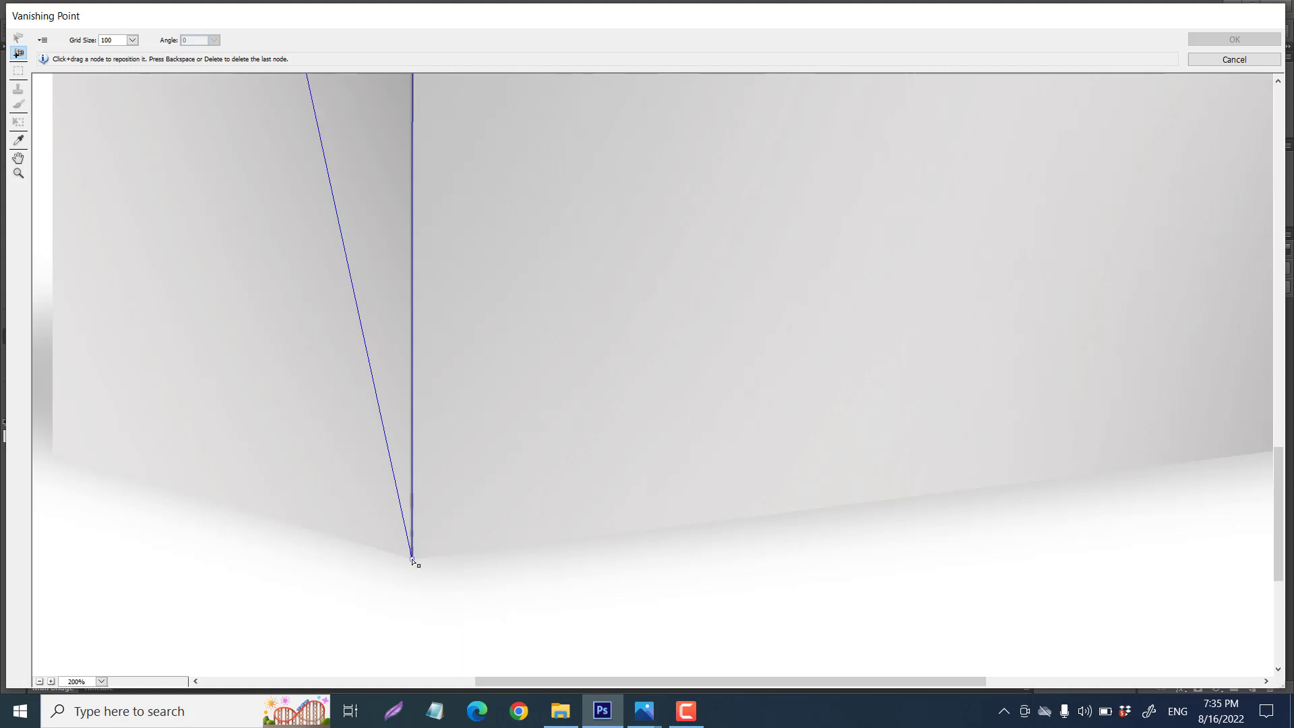
pyautogui.click(74, 453)
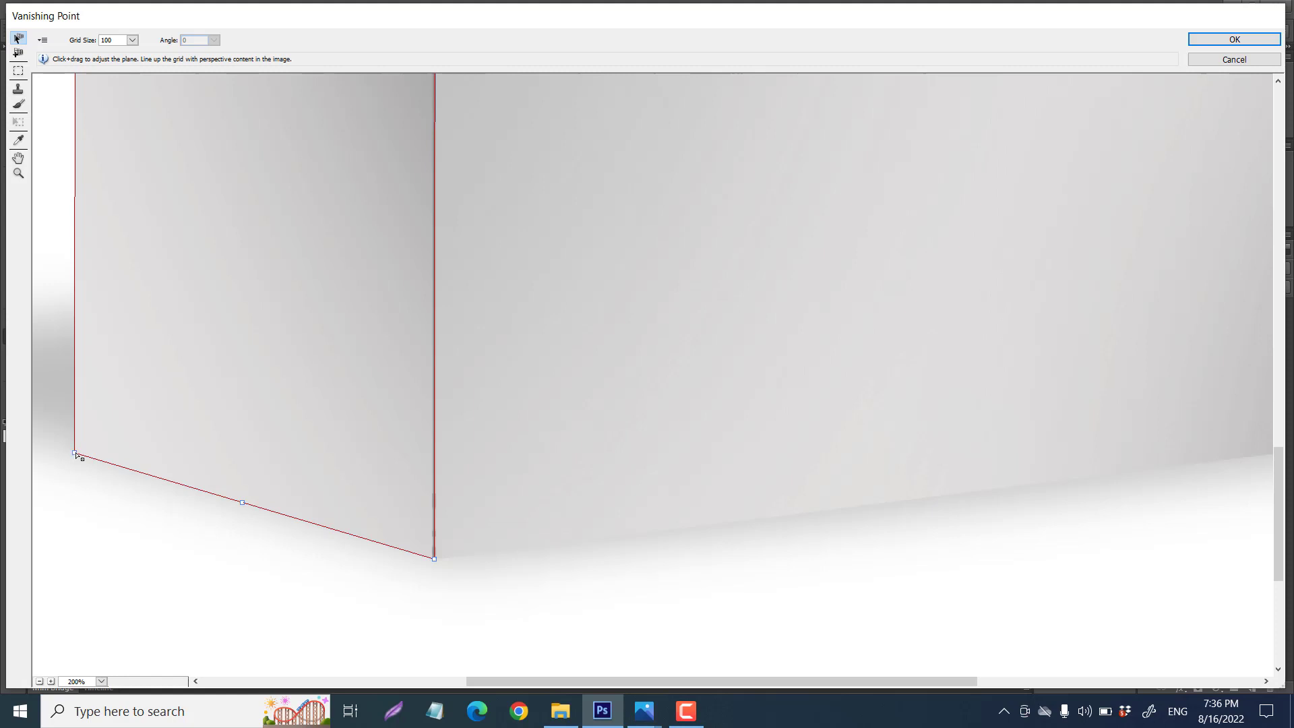
pyautogui.moveTo(75, 452); pyautogui.dragTo(77, 453)
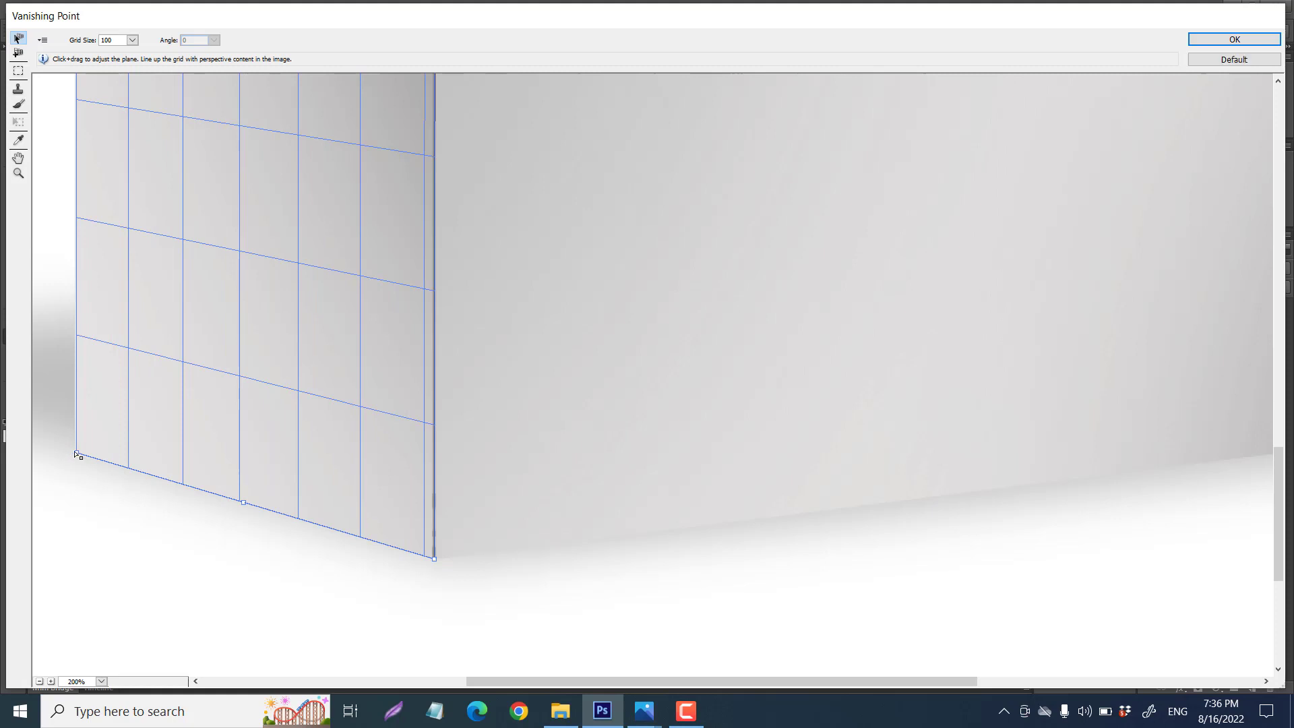
# - Tear off a perpendicular plane from the box's vertical fold and extend it across the front face to the far edge
pyautogui.hotkey('ctrl', '-')
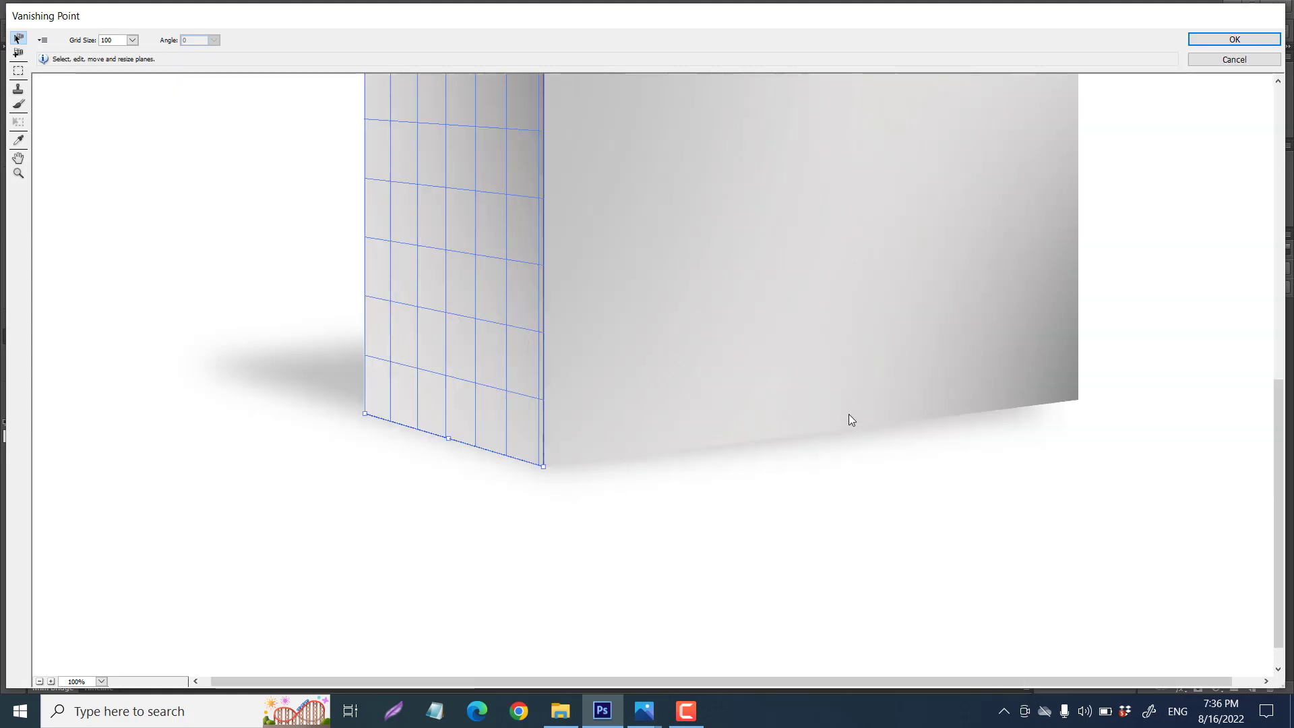
pyautogui.scroll(5, 848, 415)
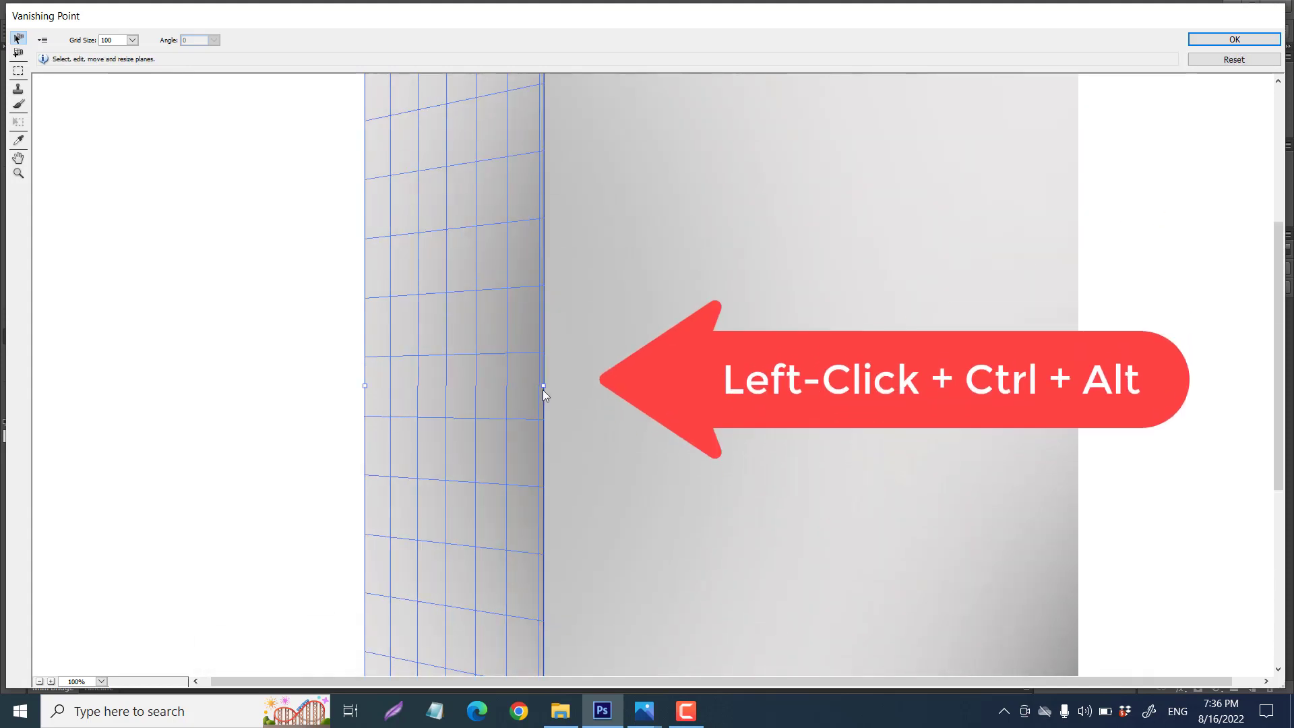
pyautogui.moveTo(543, 385); pyautogui.dragTo(1078, 387)
# - Align the front plane's far upper and lower corners with the box corners and accept the perspective planes
pyautogui.scroll(5, 1077, 386)
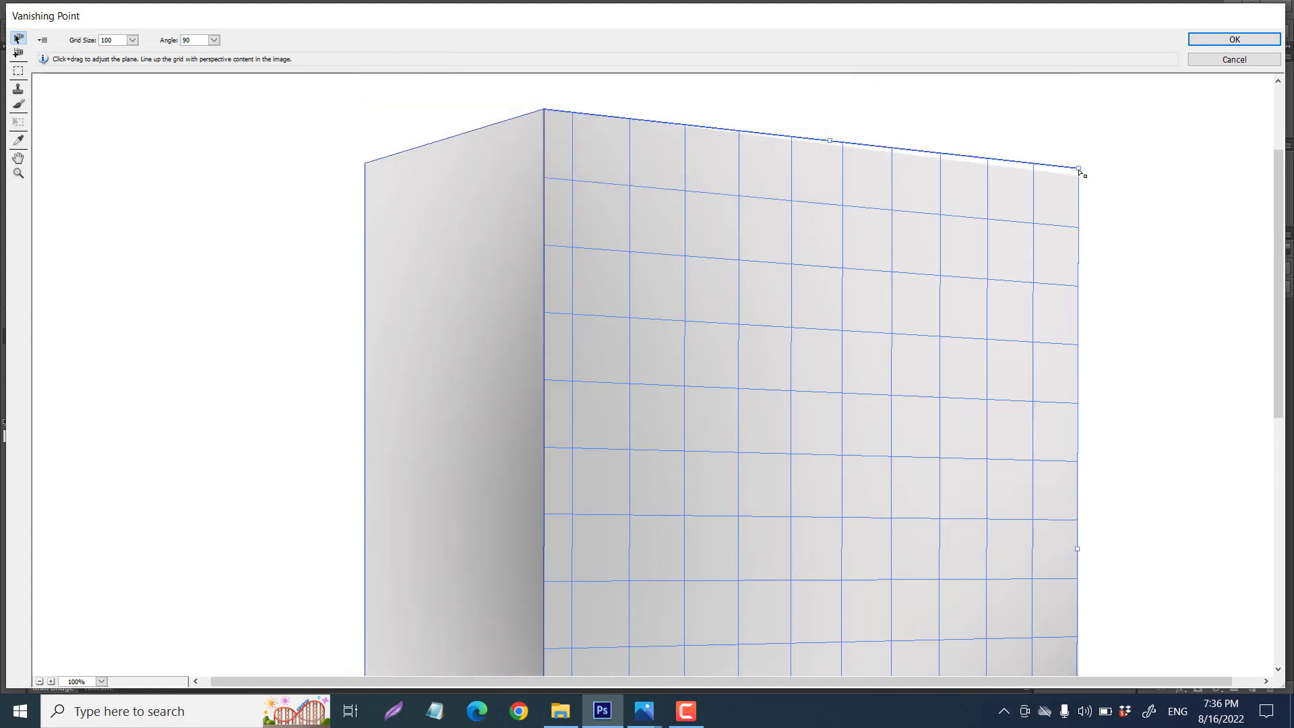
pyautogui.moveTo(1080, 173); pyautogui.dragTo(1080, 180)
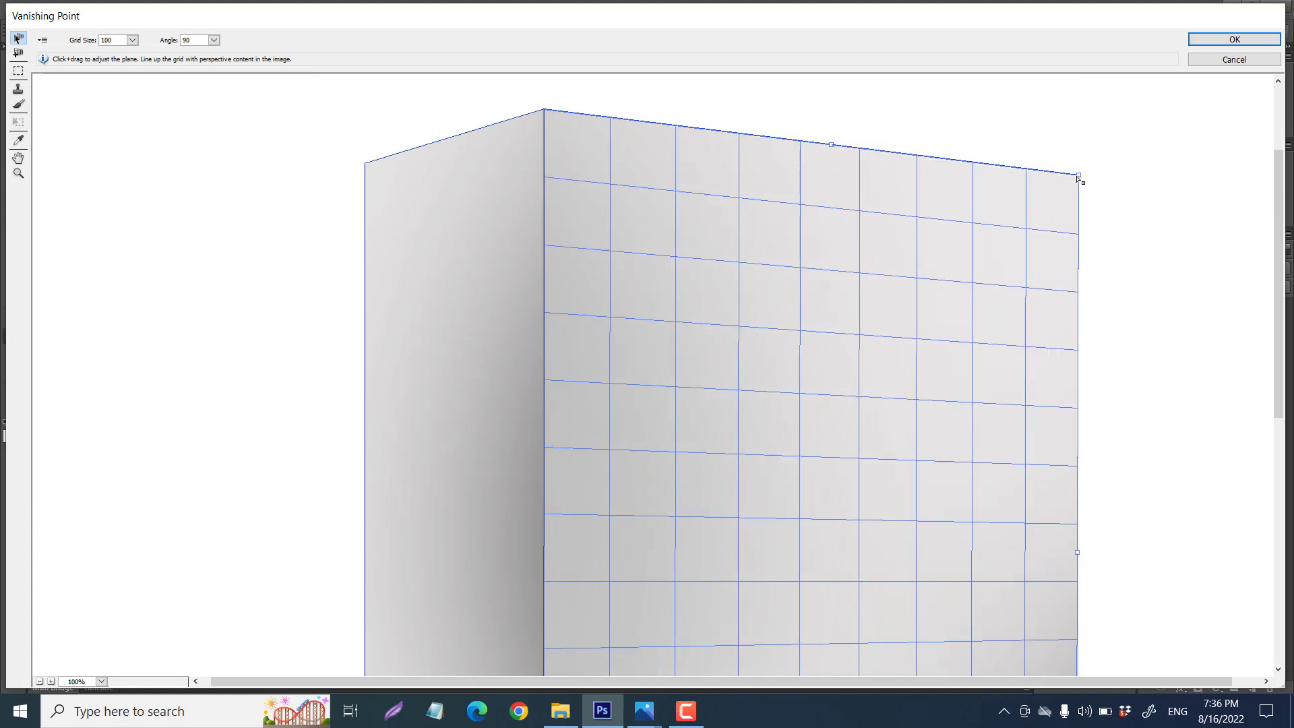
pyautogui.scroll(-5, 1074, 263)
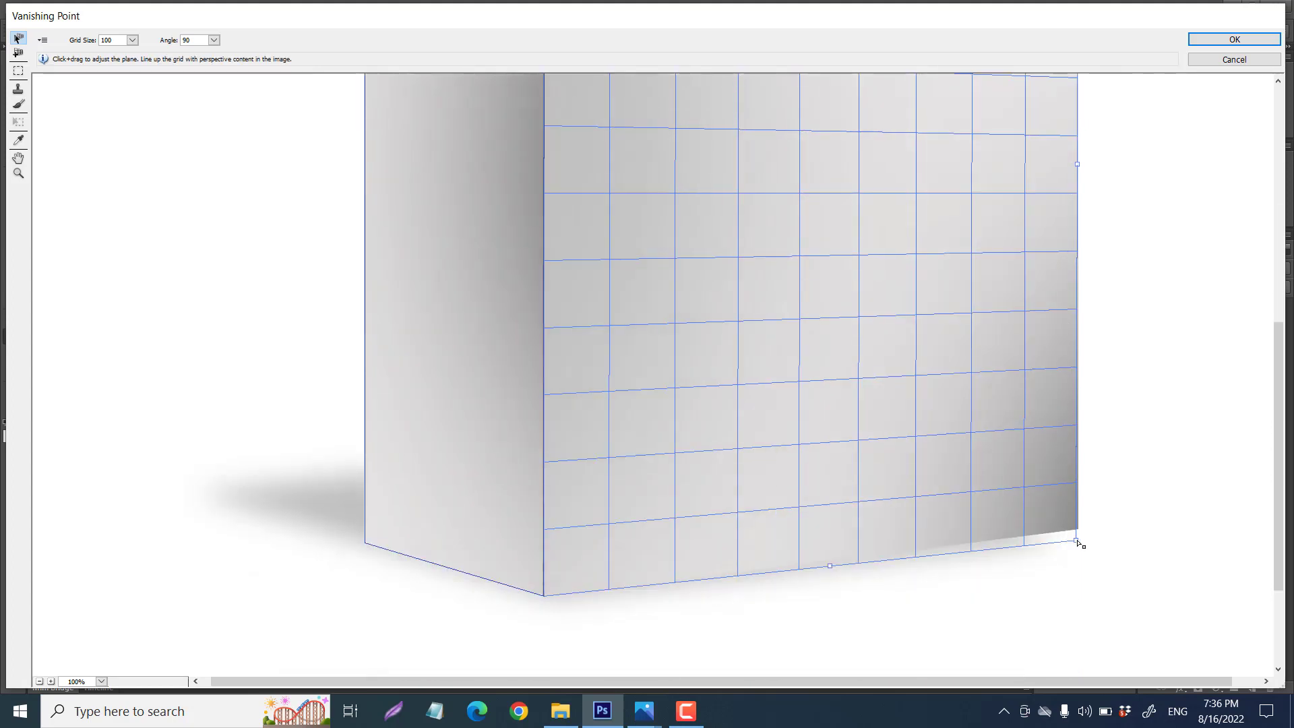
pyautogui.moveTo(1075, 539); pyautogui.dragTo(1079, 530)
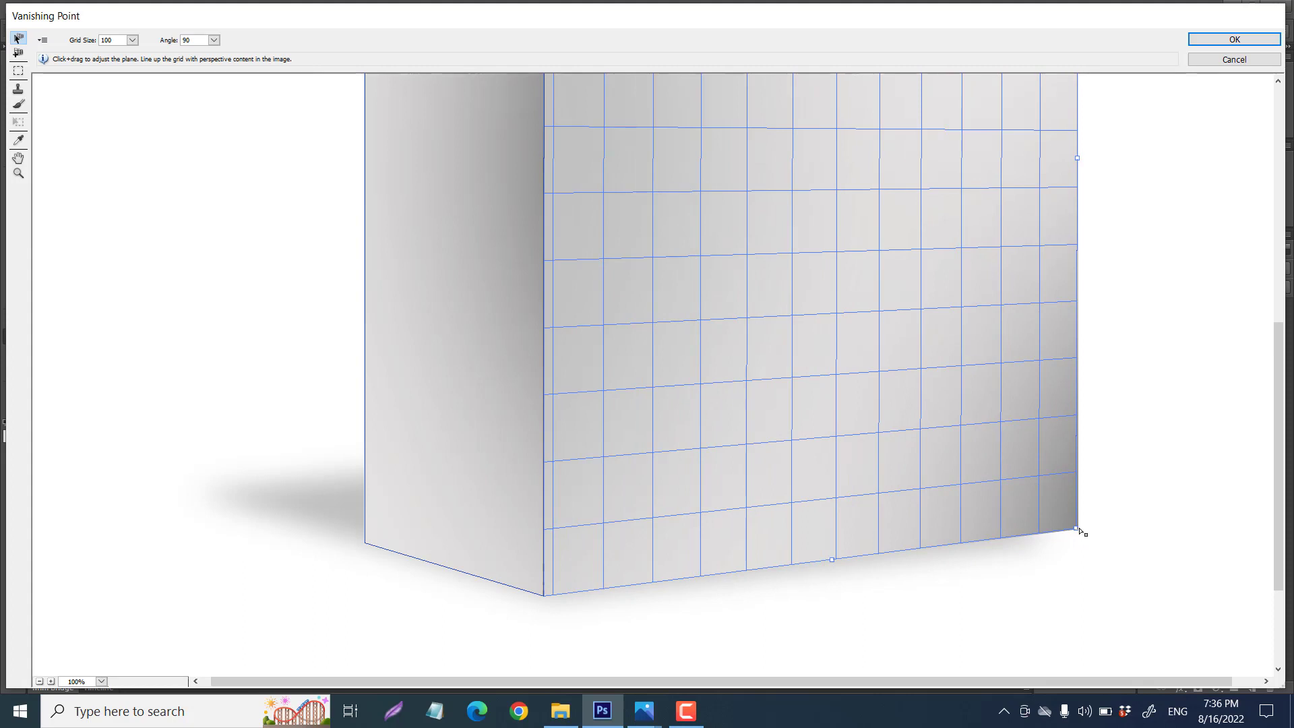
pyautogui.moveTo(1079, 531); pyautogui.dragTo(1079, 530)
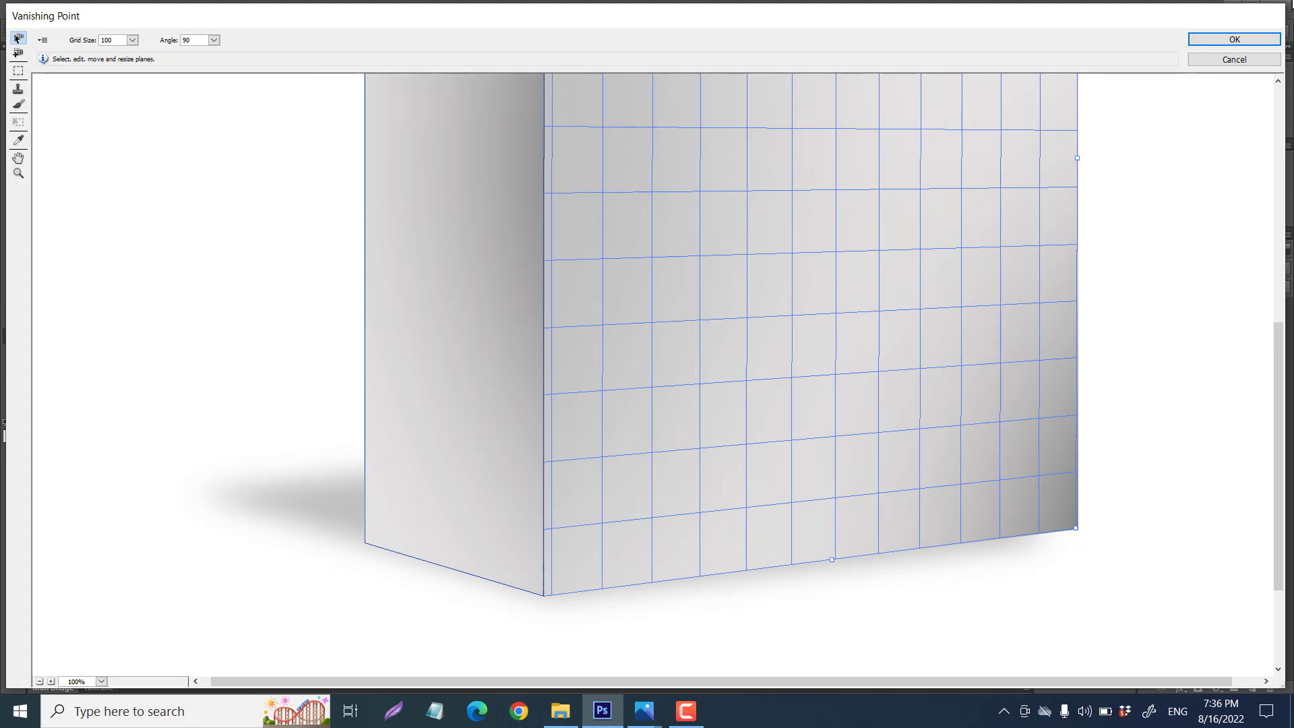
pyautogui.click(1230, 39)
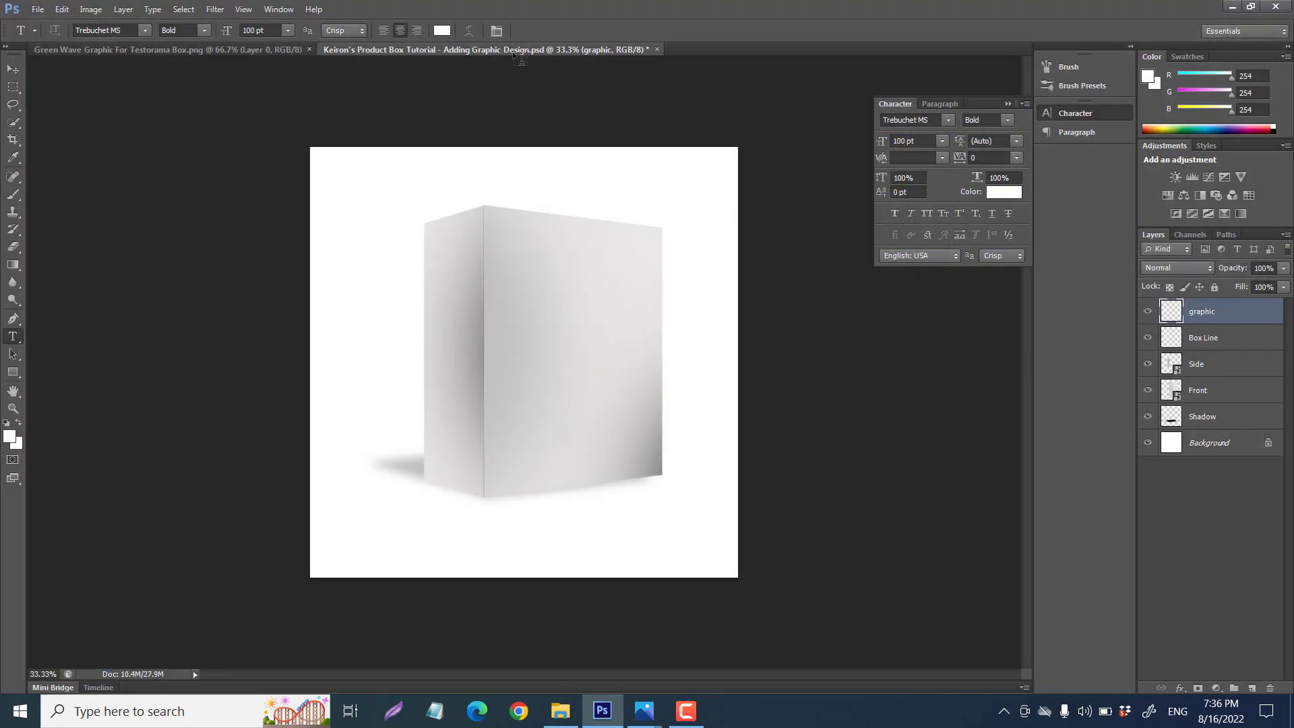
# - Copy the entire Green Wave graphic from its document and paste it into Vanishing Point on the box document's graphic layer
pyautogui.click(199, 49)
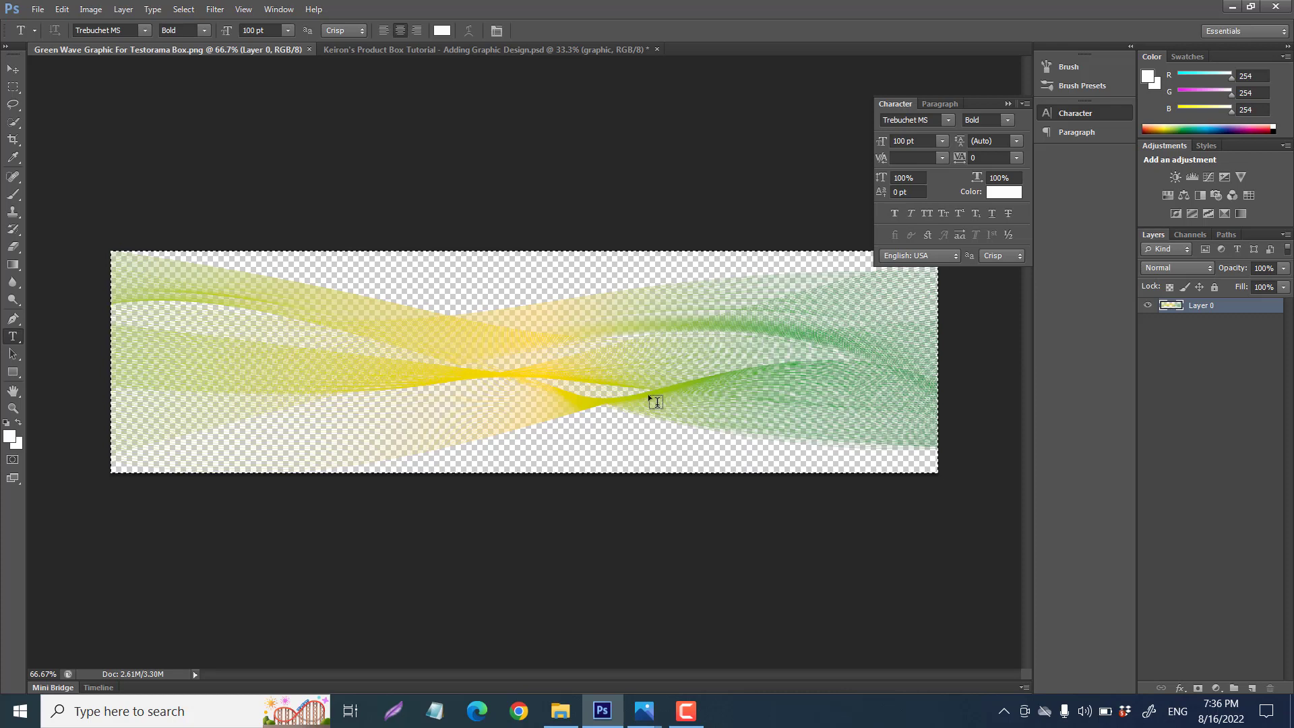
pyautogui.click(403, 50)
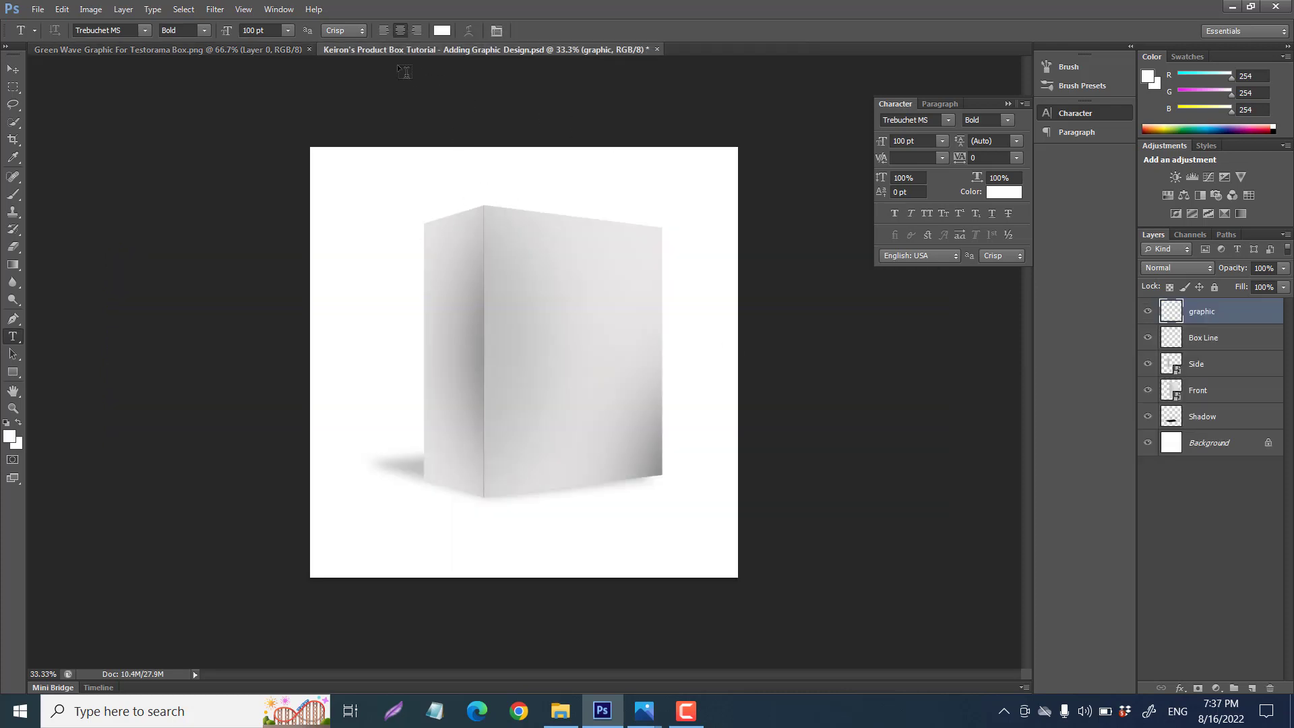
pyautogui.click(215, 10)
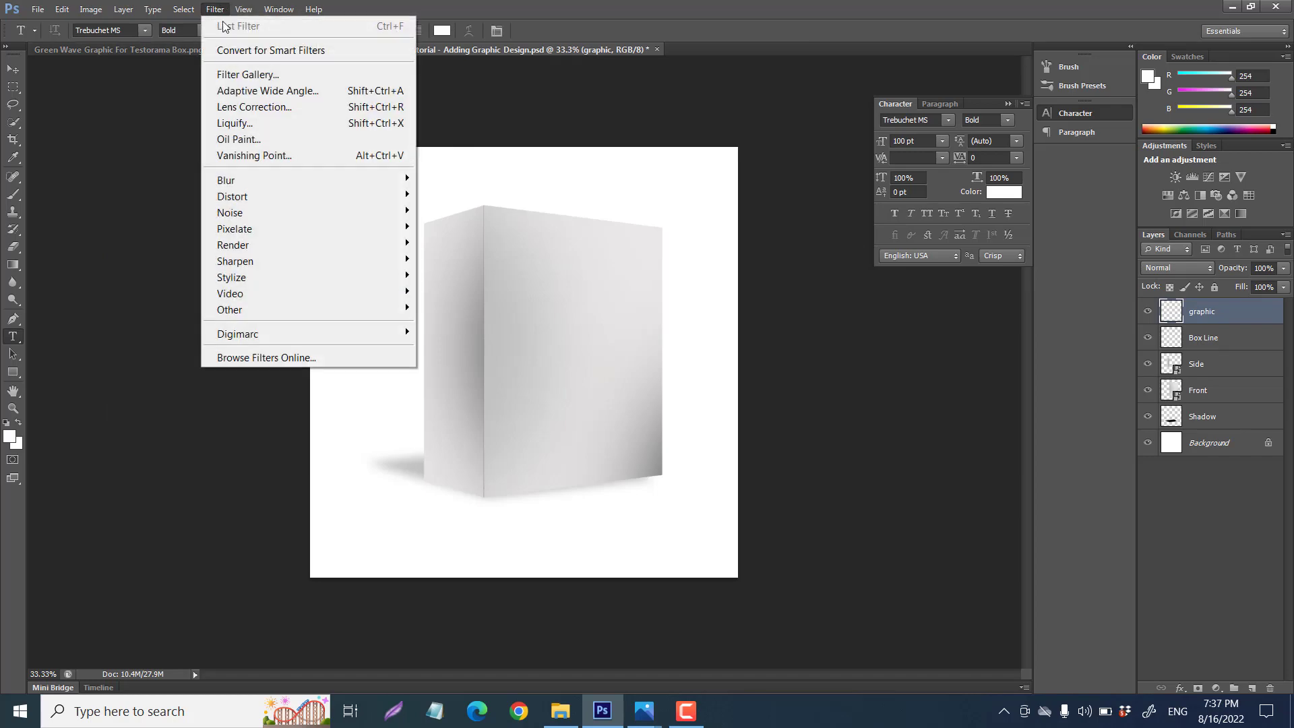
pyautogui.click(268, 159)
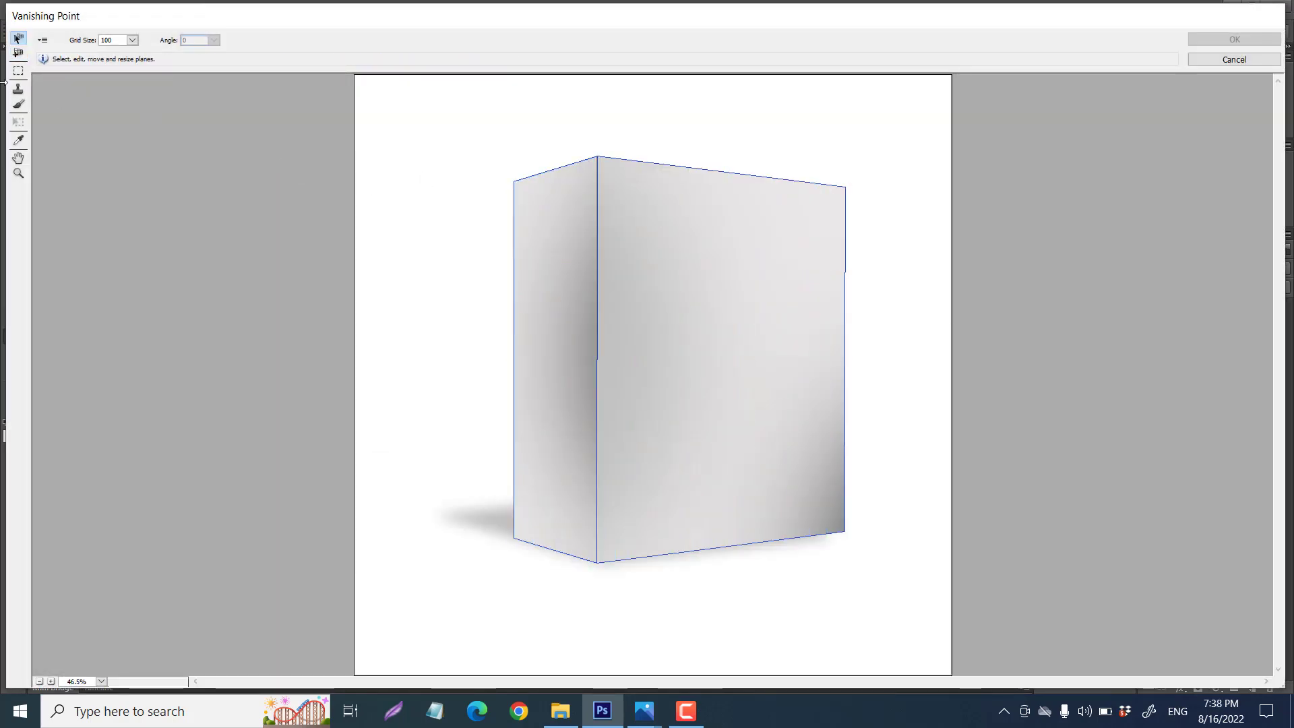
pyautogui.press('m')
pyautogui.hotkey('ctrl', 'v')
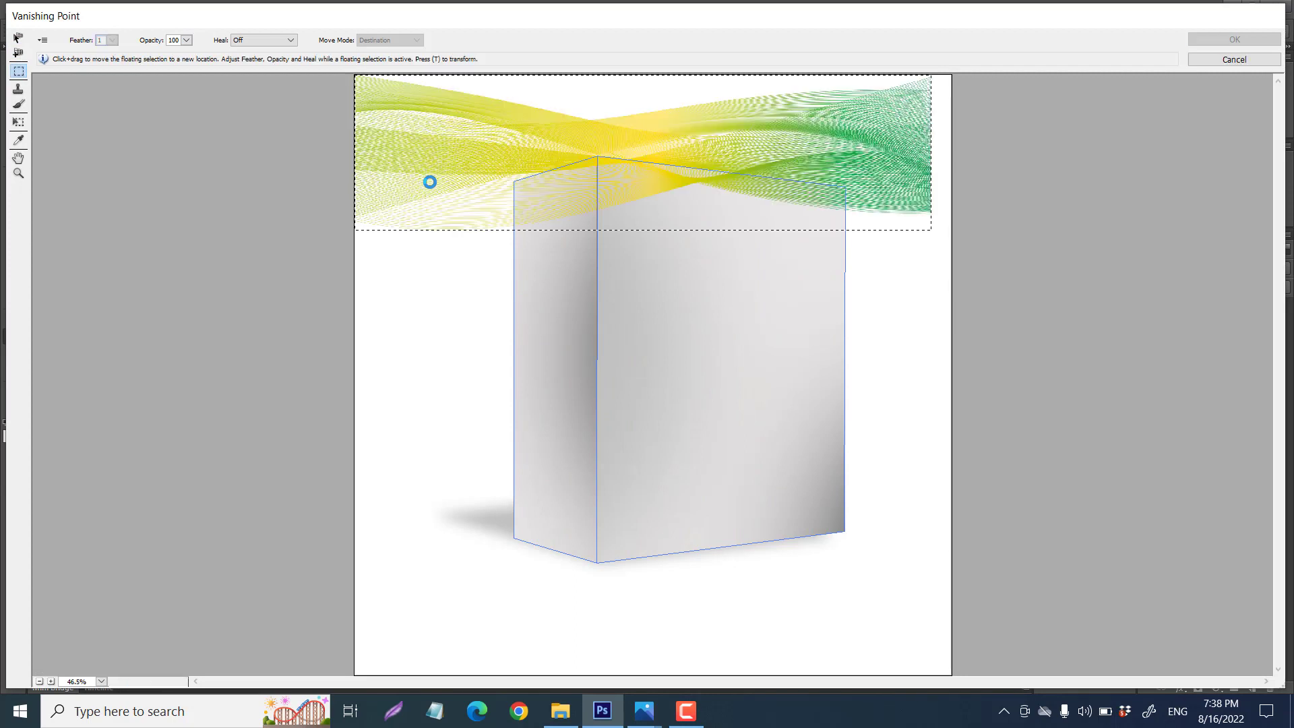
# - Scale the pasted wave down to the box's width, wrap it around the lower half of both faces and apply the filter
pyautogui.press('t')
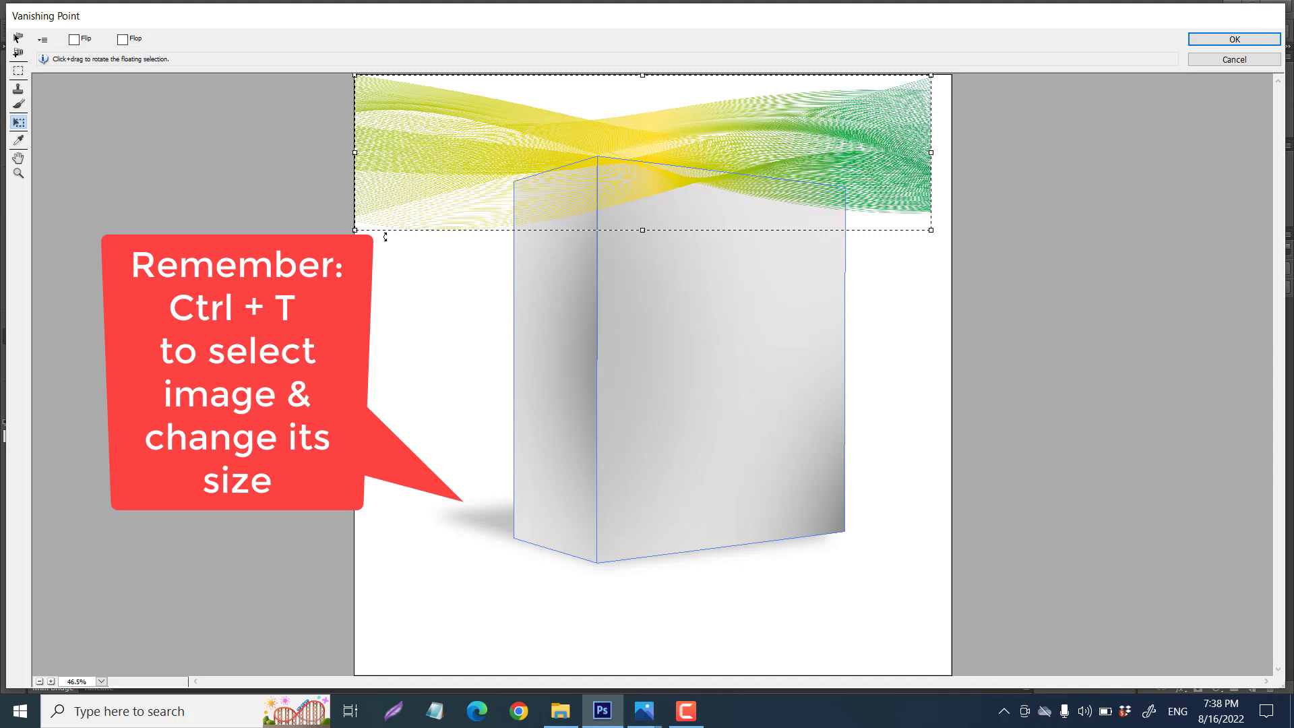
pyautogui.moveTo(355, 228); pyautogui.dragTo(501, 188)
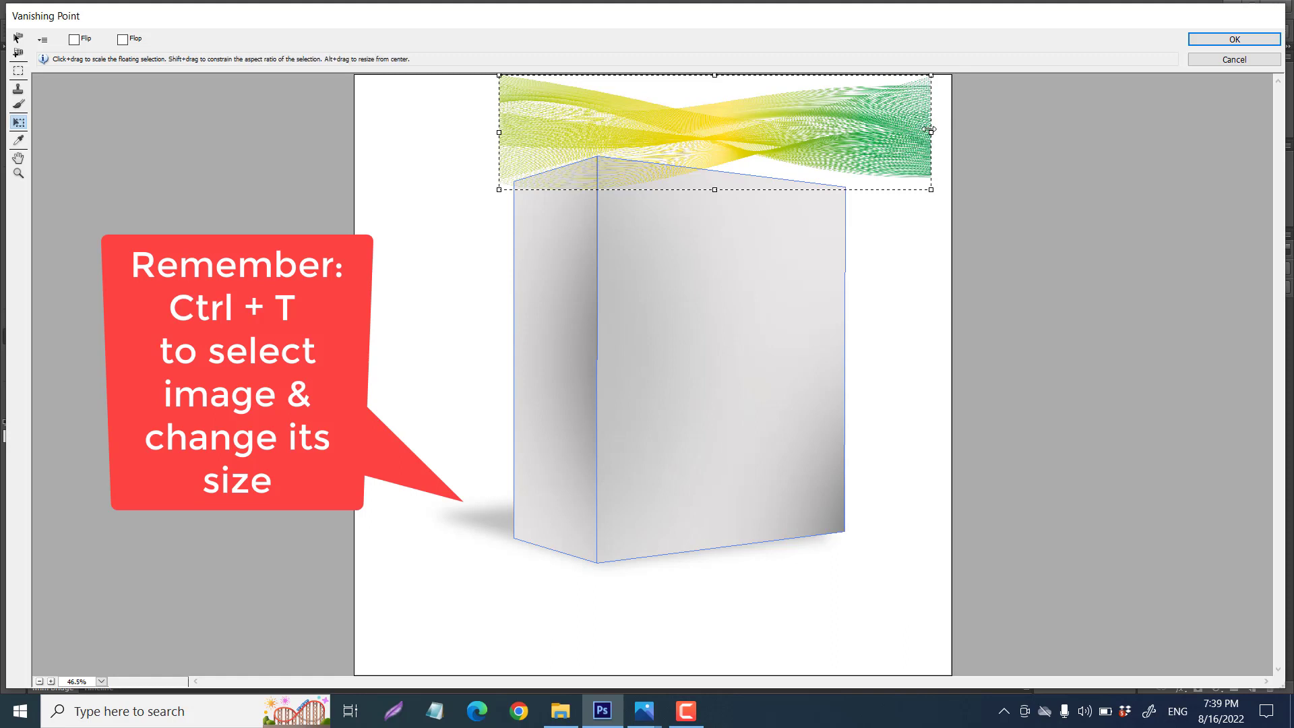
pyautogui.moveTo(931, 132); pyautogui.dragTo(844, 133)
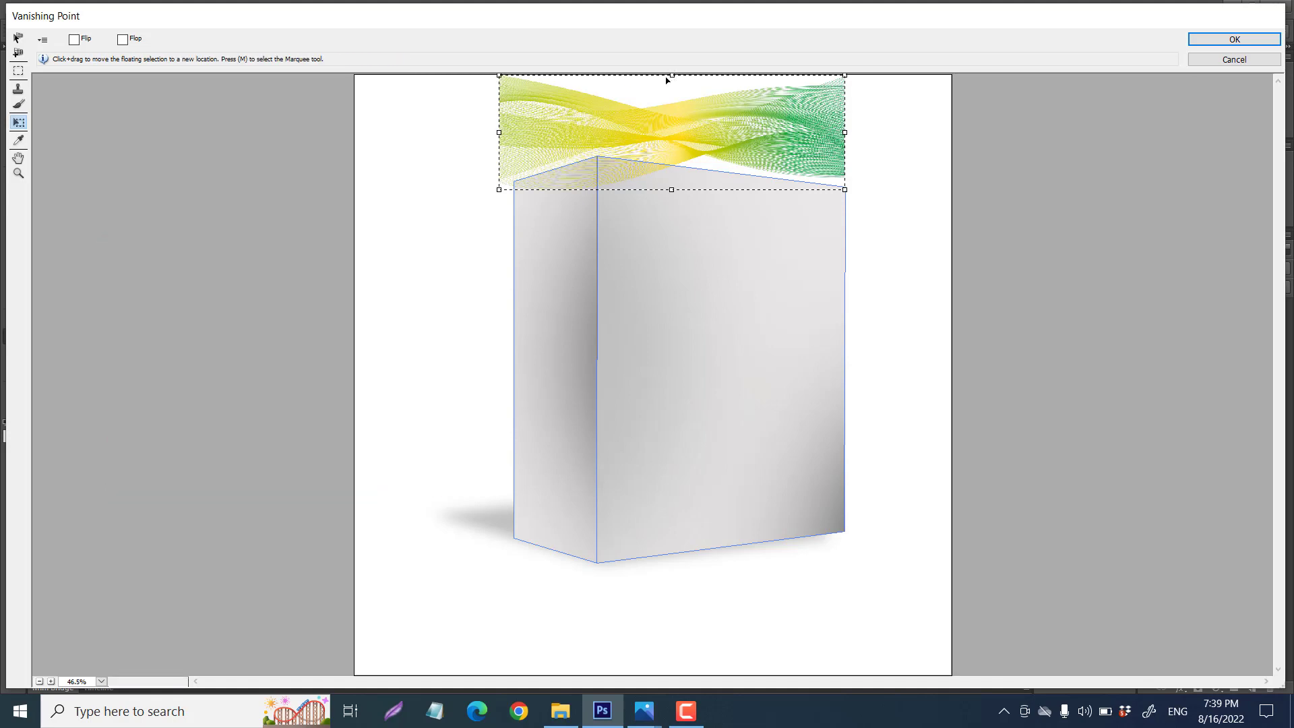
pyautogui.moveTo(672, 77); pyautogui.dragTo(675, 80)
pyautogui.moveTo(499, 135); pyautogui.dragTo(513, 135)
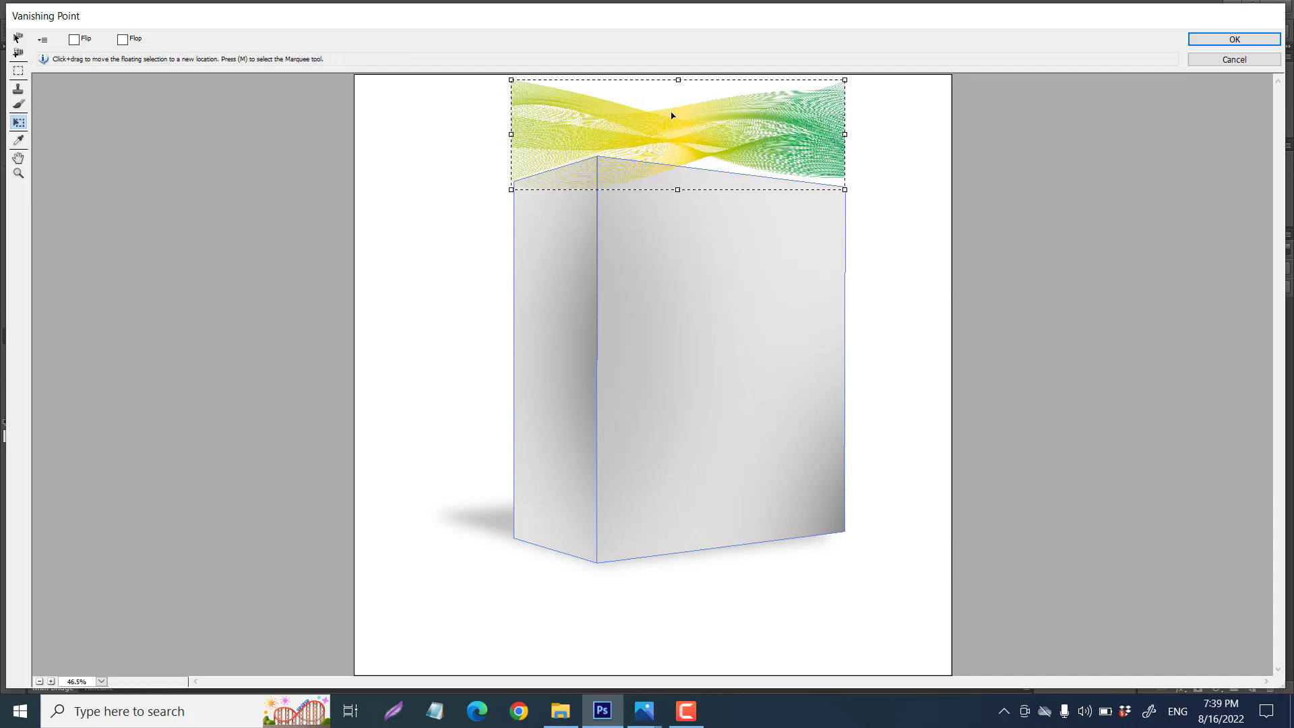
pyautogui.moveTo(672, 115); pyautogui.dragTo(659, 383)
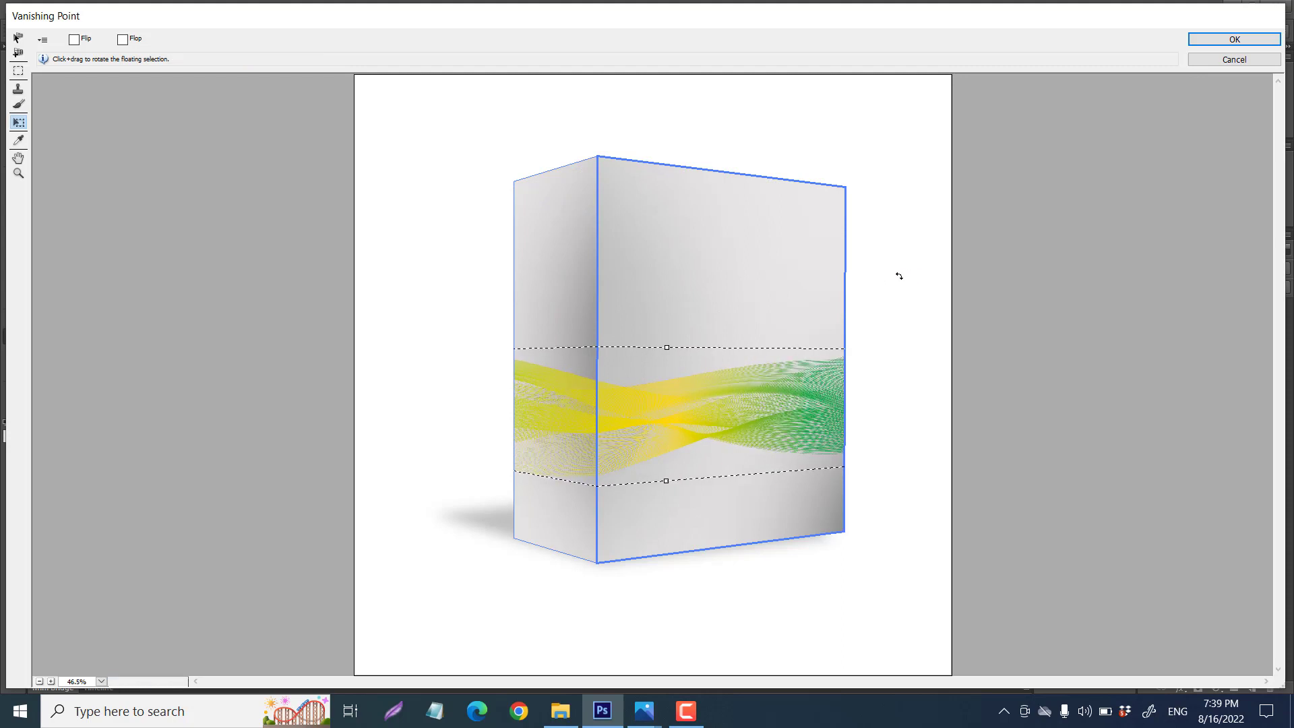
pyautogui.press('Return')
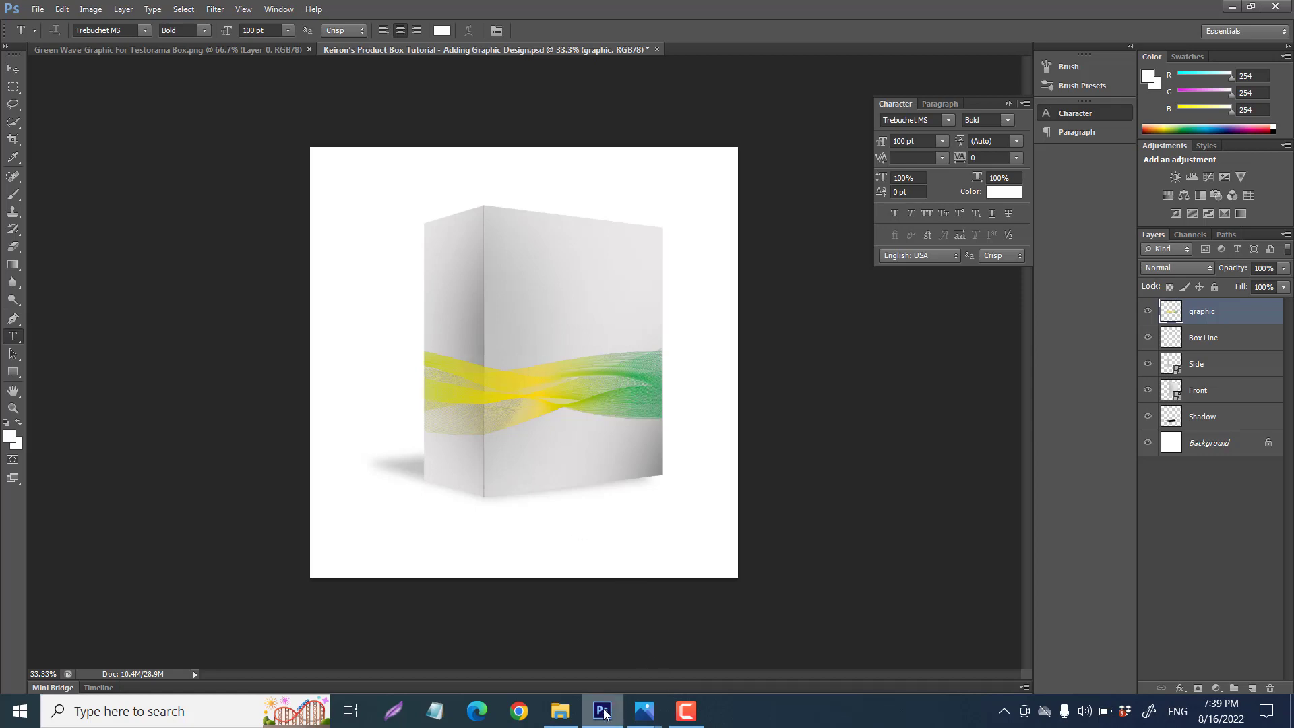
# - Switch to Photos to examine the finished Testorama box image as a design reference, and return to Photoshop
pyautogui.moveTo(645, 712)
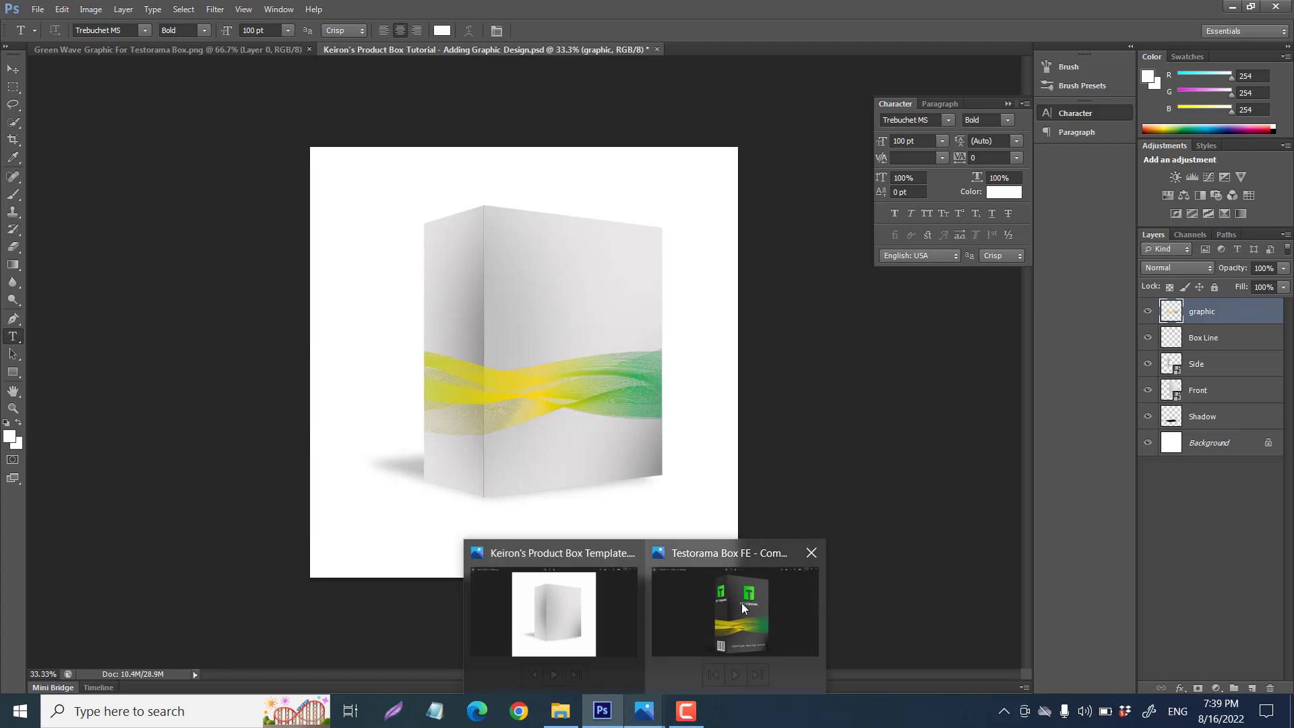
pyautogui.click(741, 607)
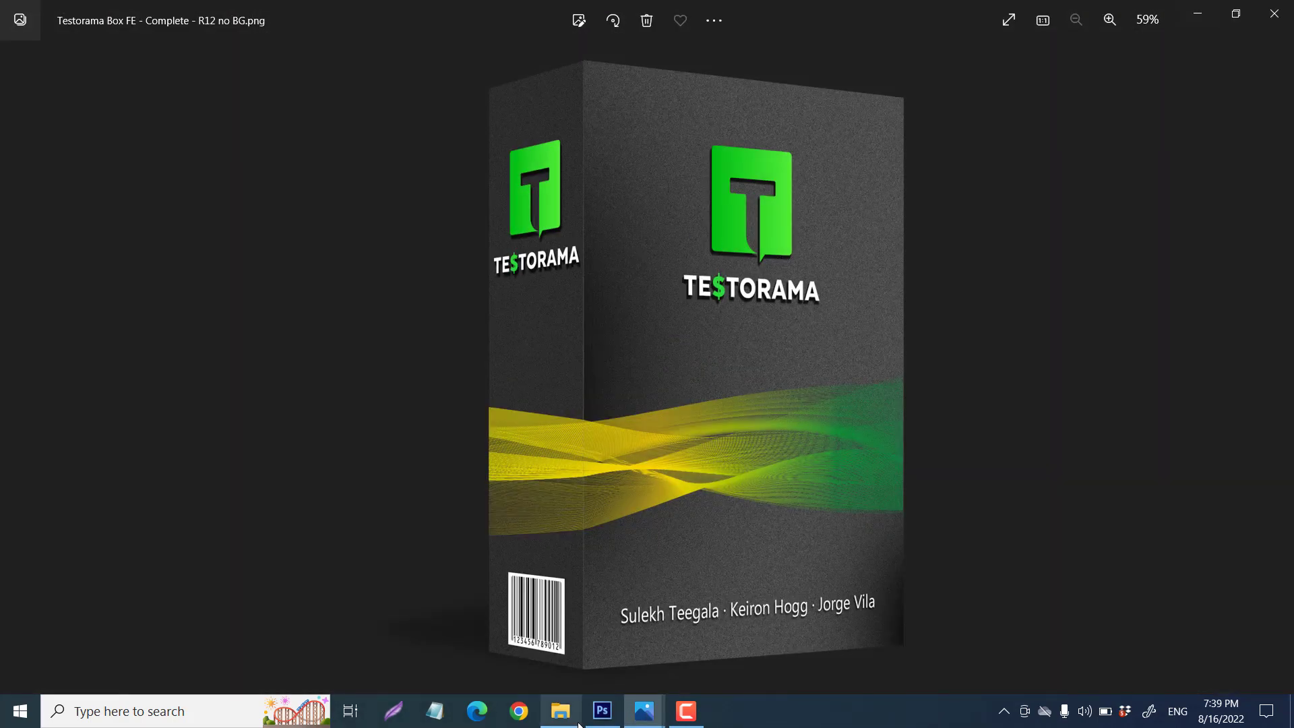
pyautogui.click(603, 718)
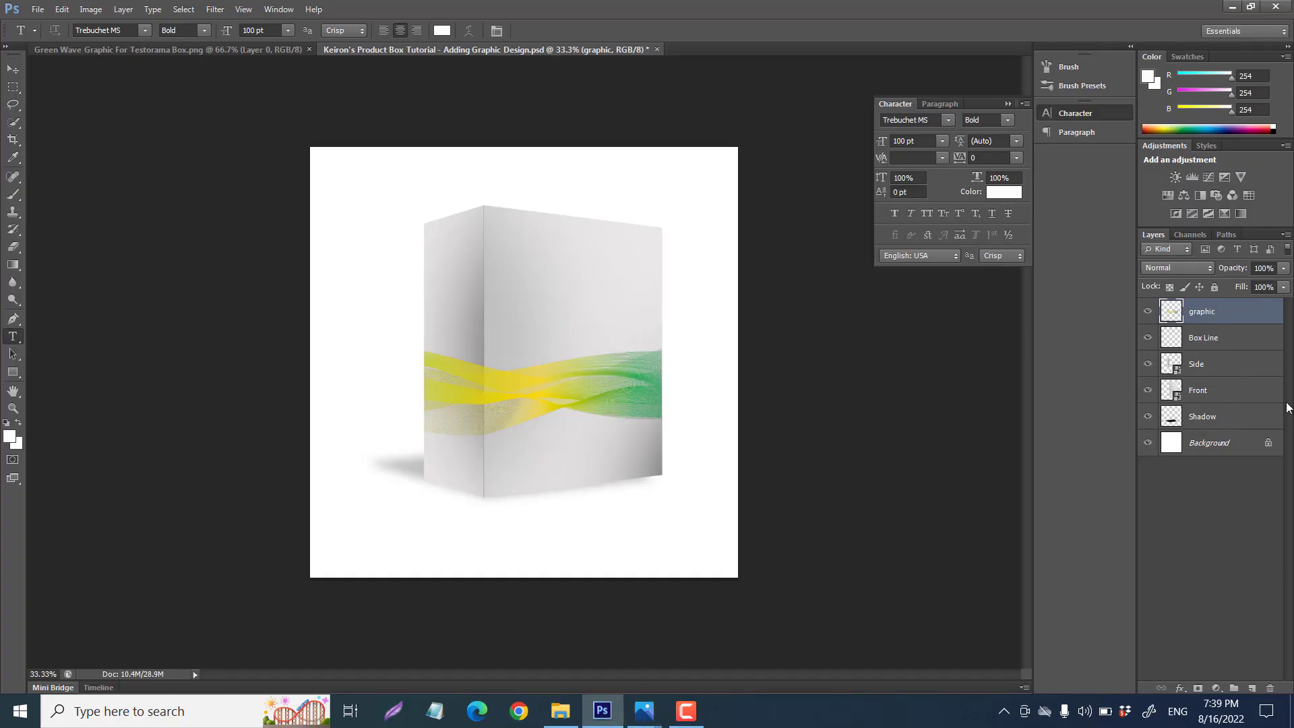
# - Open the contents of the box's Front smart object for editing
pyautogui.rightClick(1200, 391)
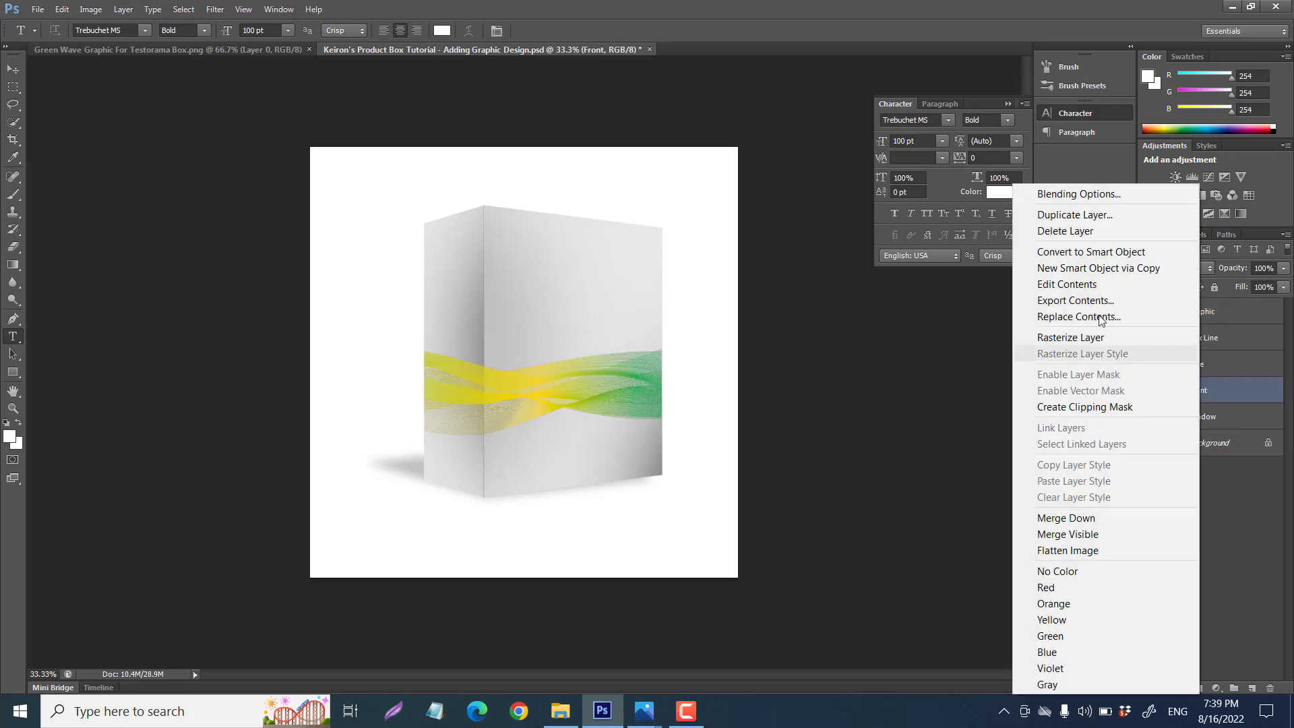
pyautogui.click(1082, 284)
pyautogui.click(718, 302)
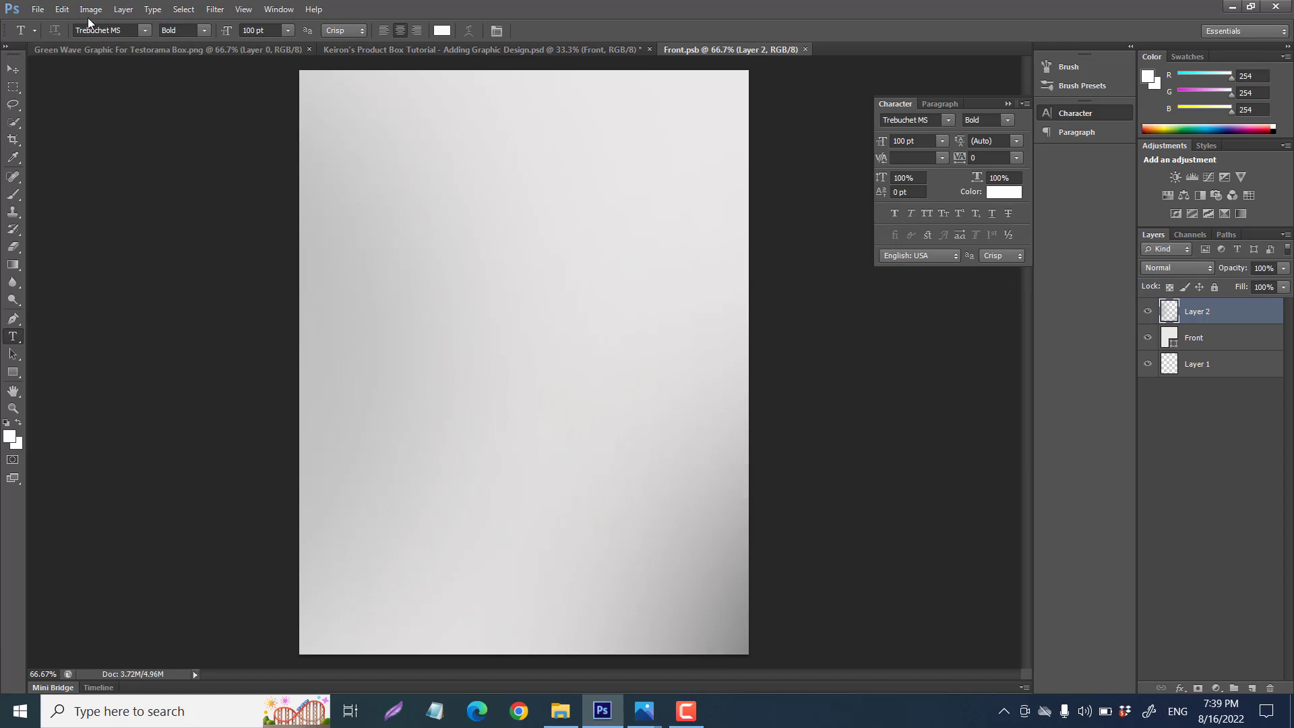
# - Open the dark texture image "Front of Box - With Effects and Monochromatic.png" from the Completed - From Fiverr folder
pyautogui.click(42, 10)
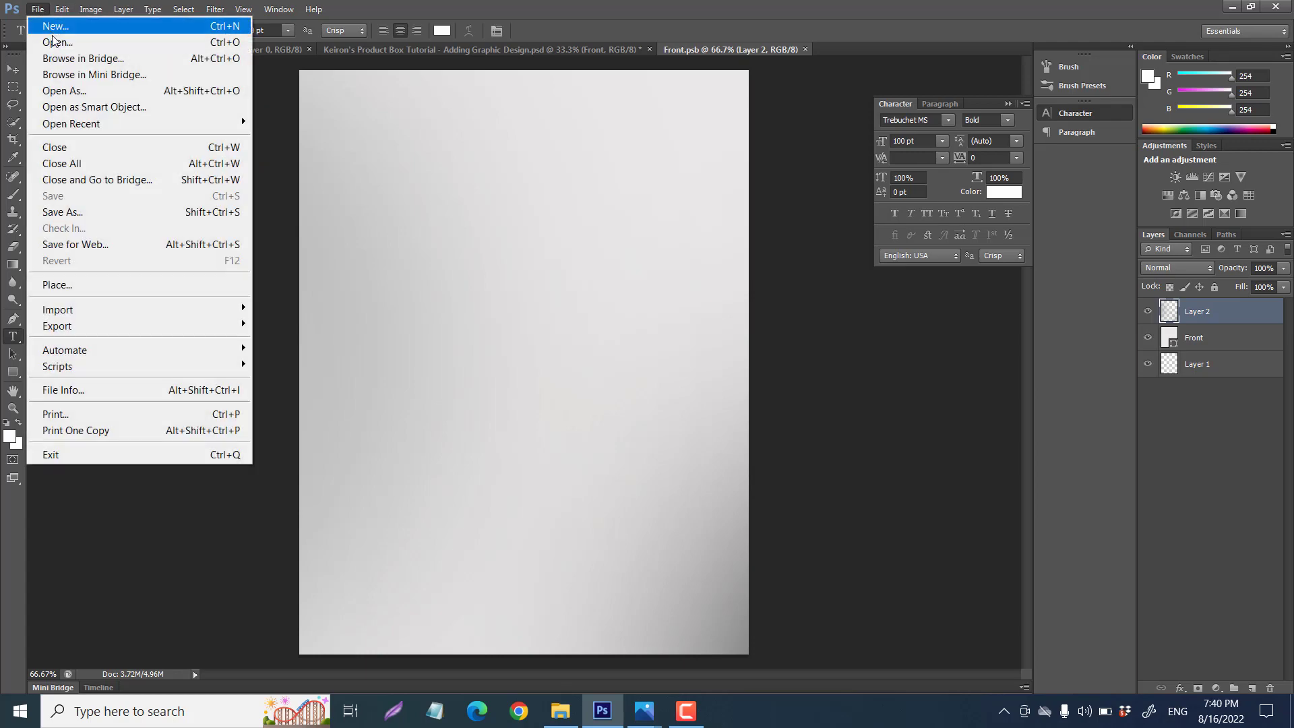
pyautogui.click(54, 41)
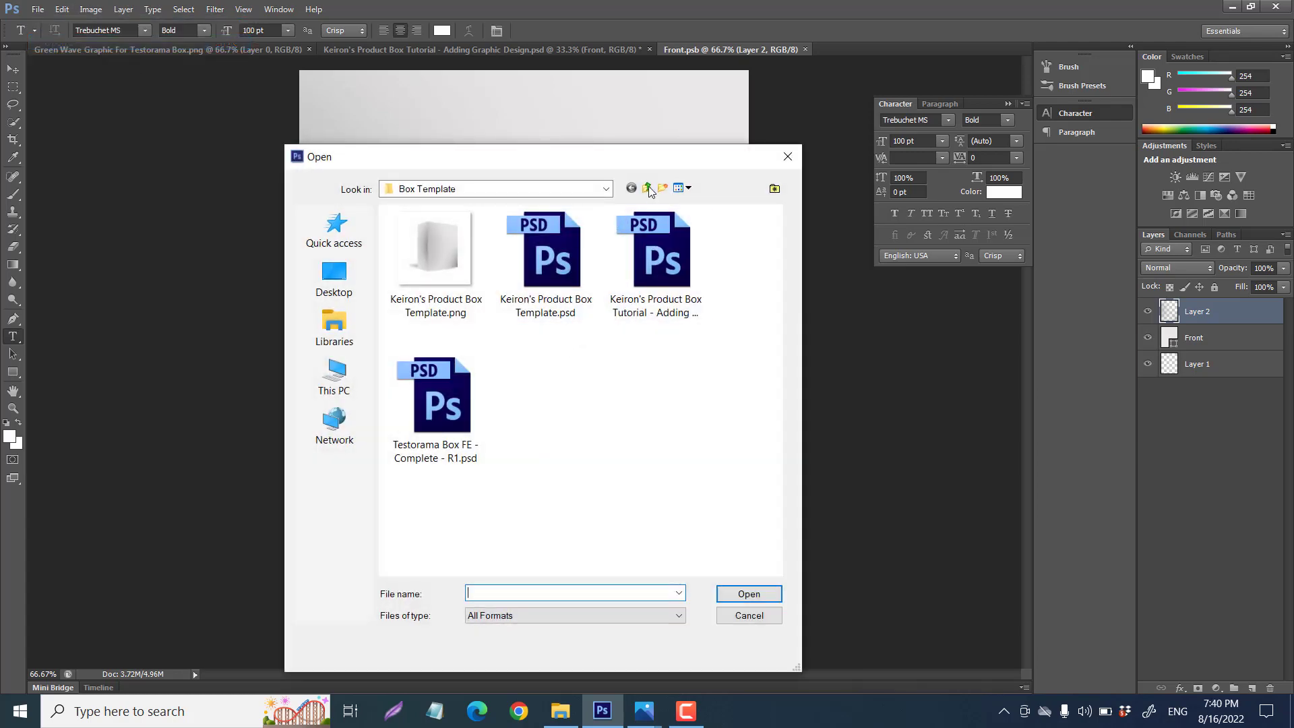
pyautogui.click(648, 188)
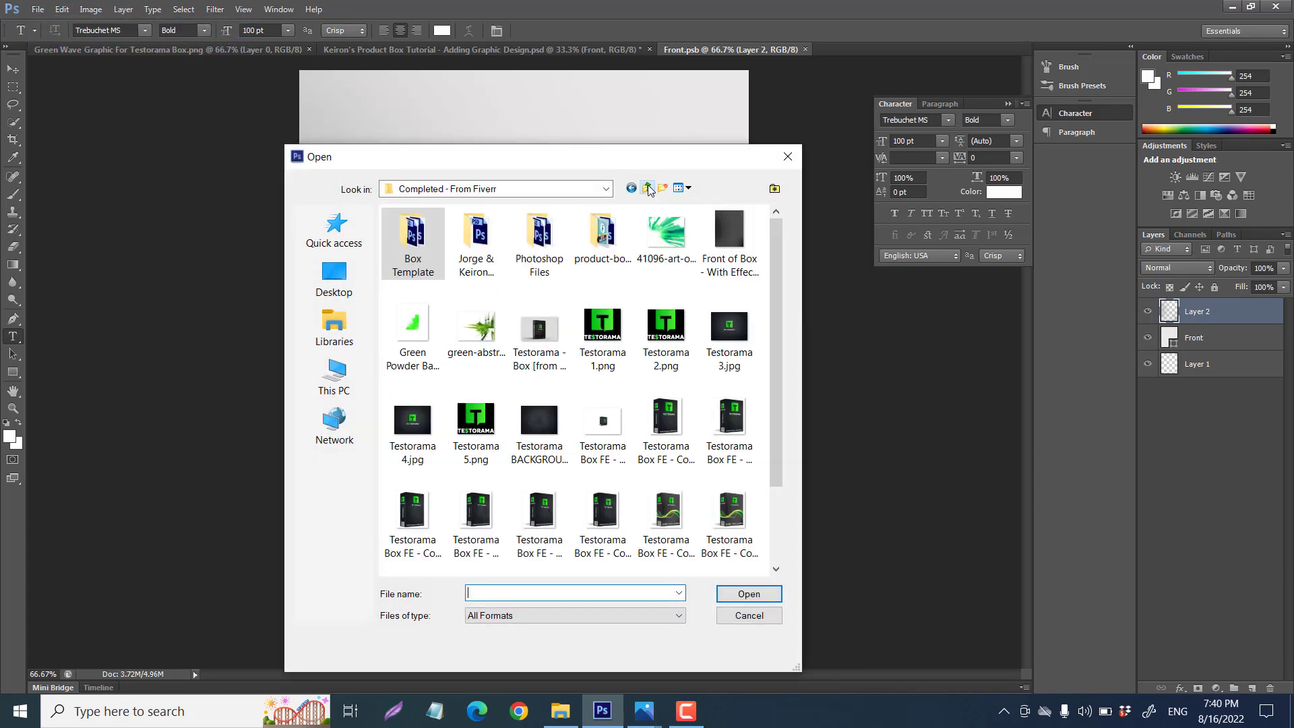
pyautogui.doubleClick(729, 237)
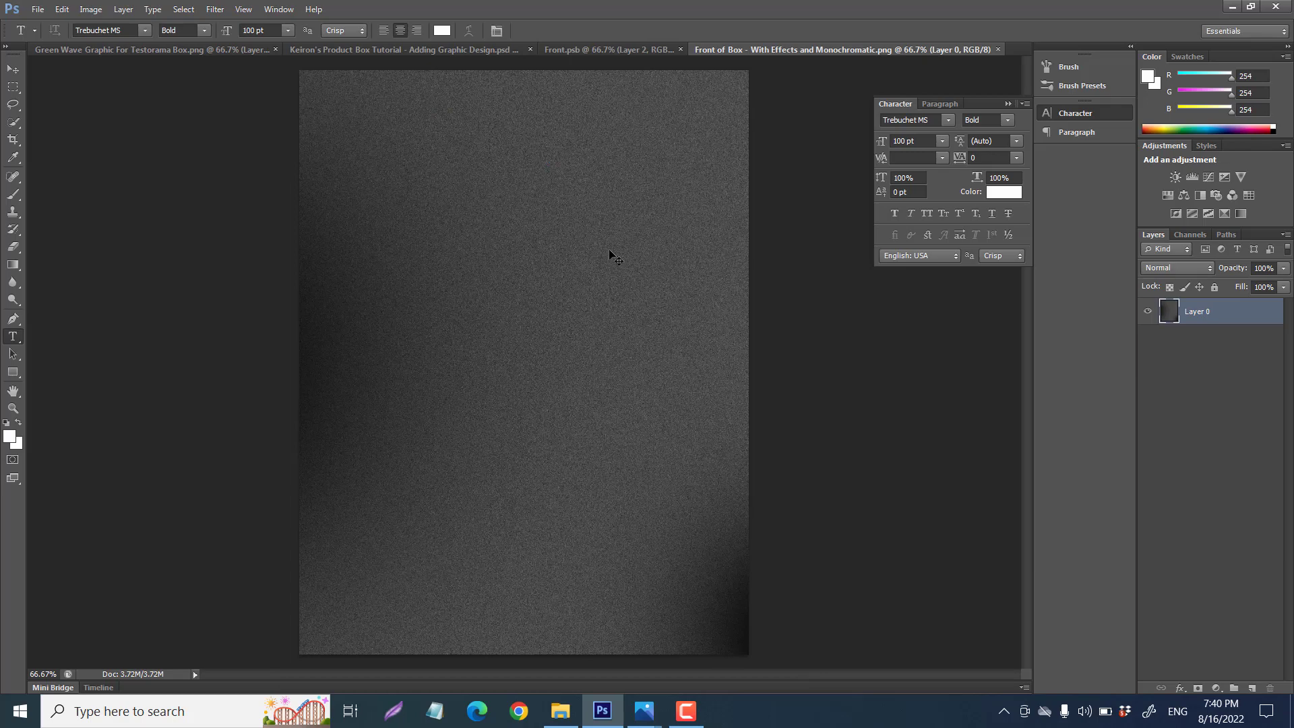
# - Copy the entire dark texture, paste it into Front.psb as a new layer and save the smart object
pyautogui.hotkey('ctrl', 'a')
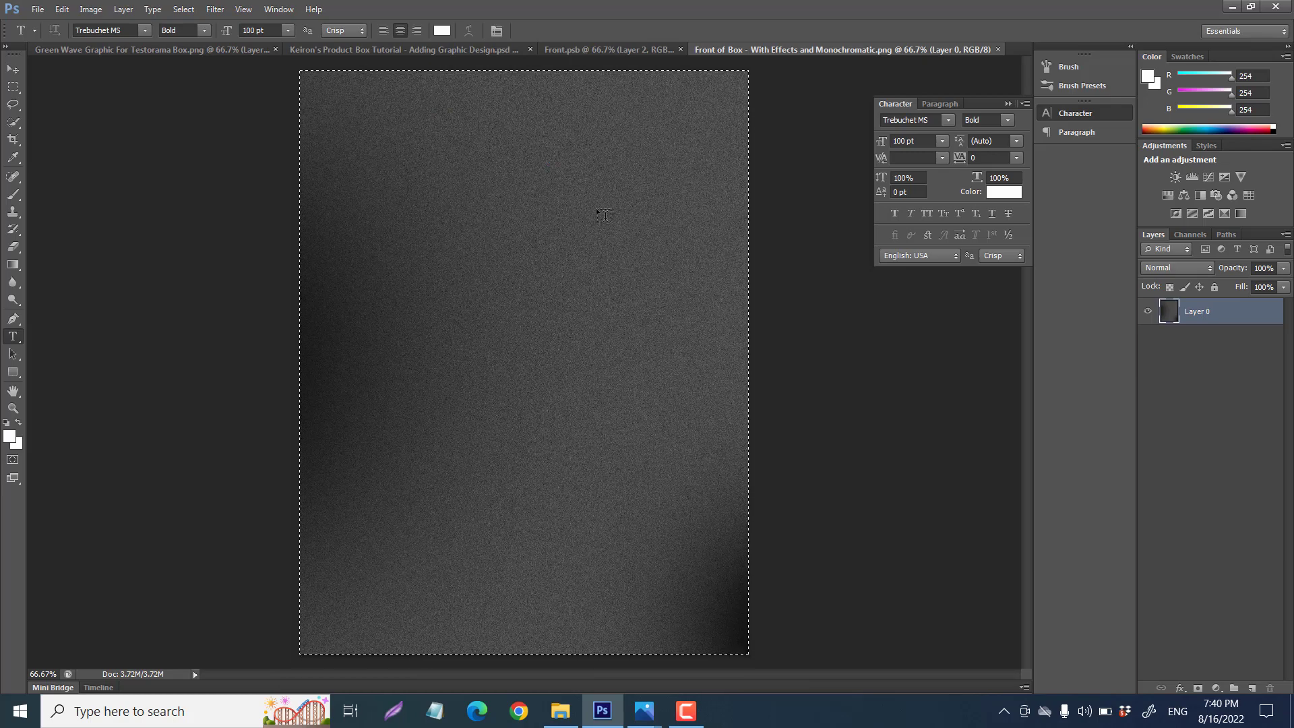
pyautogui.click(586, 50)
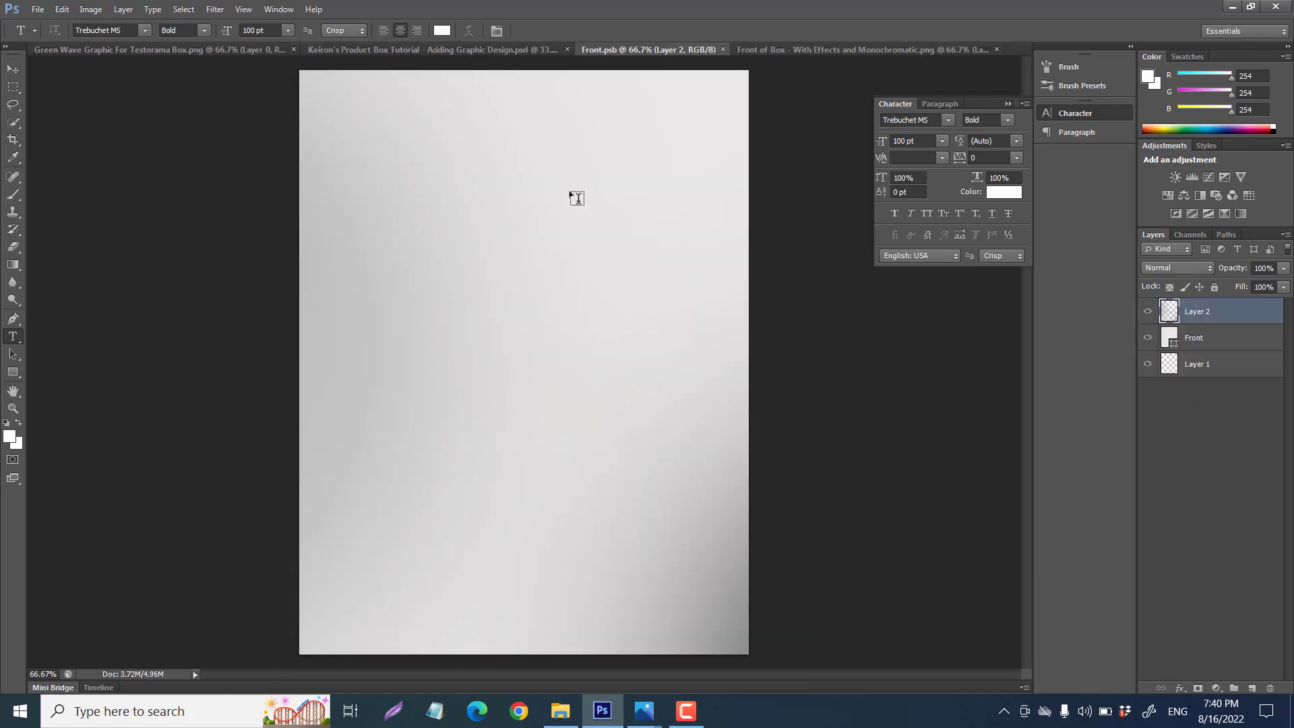
pyautogui.moveTo(577, 198); pyautogui.dragTo(565, 210)
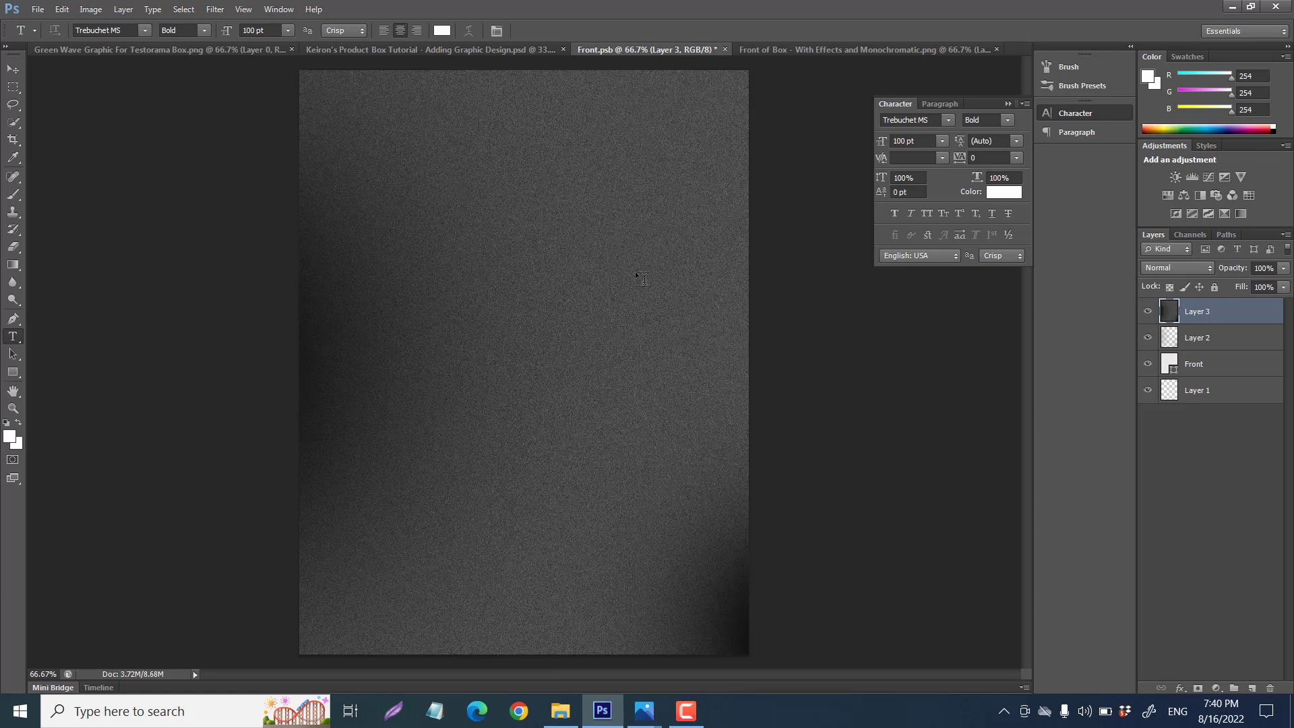
pyautogui.hotkey('ctrl', 's')
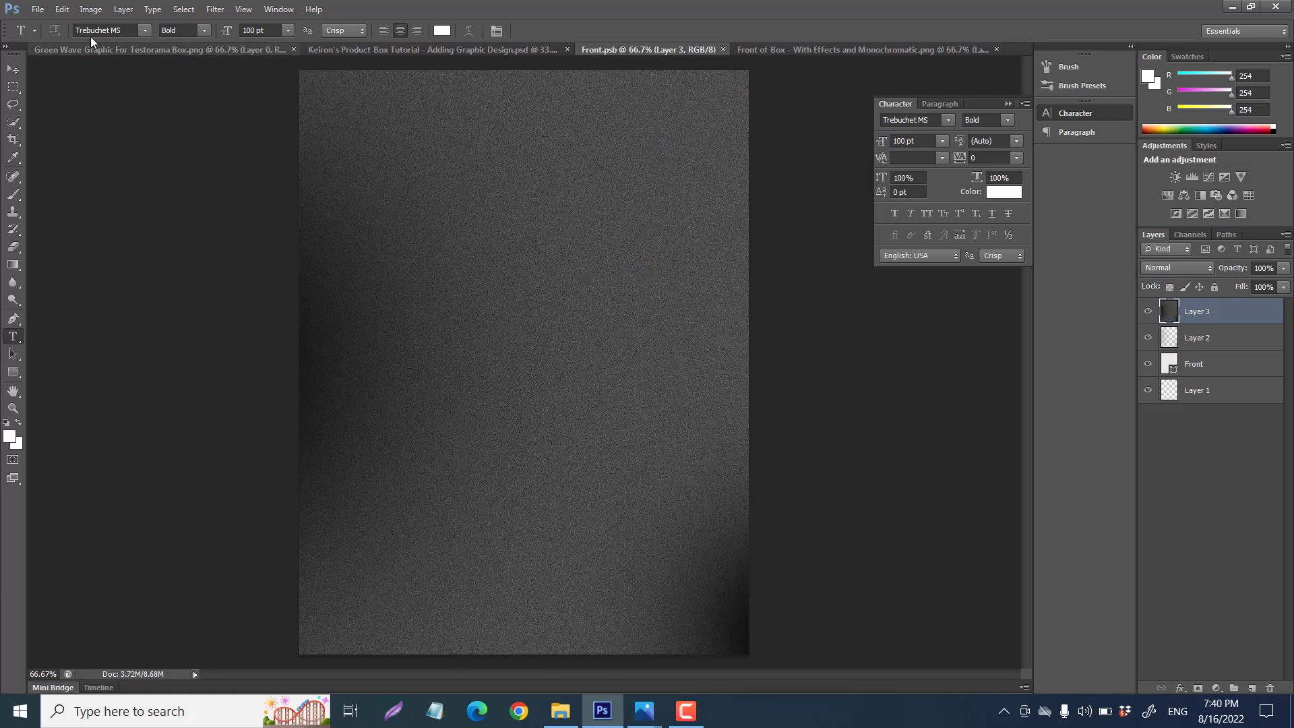
# - Open Testorama 1.png, copy the entire logo and paste it into Front.psb above the dark texture
pyautogui.click(38, 9)
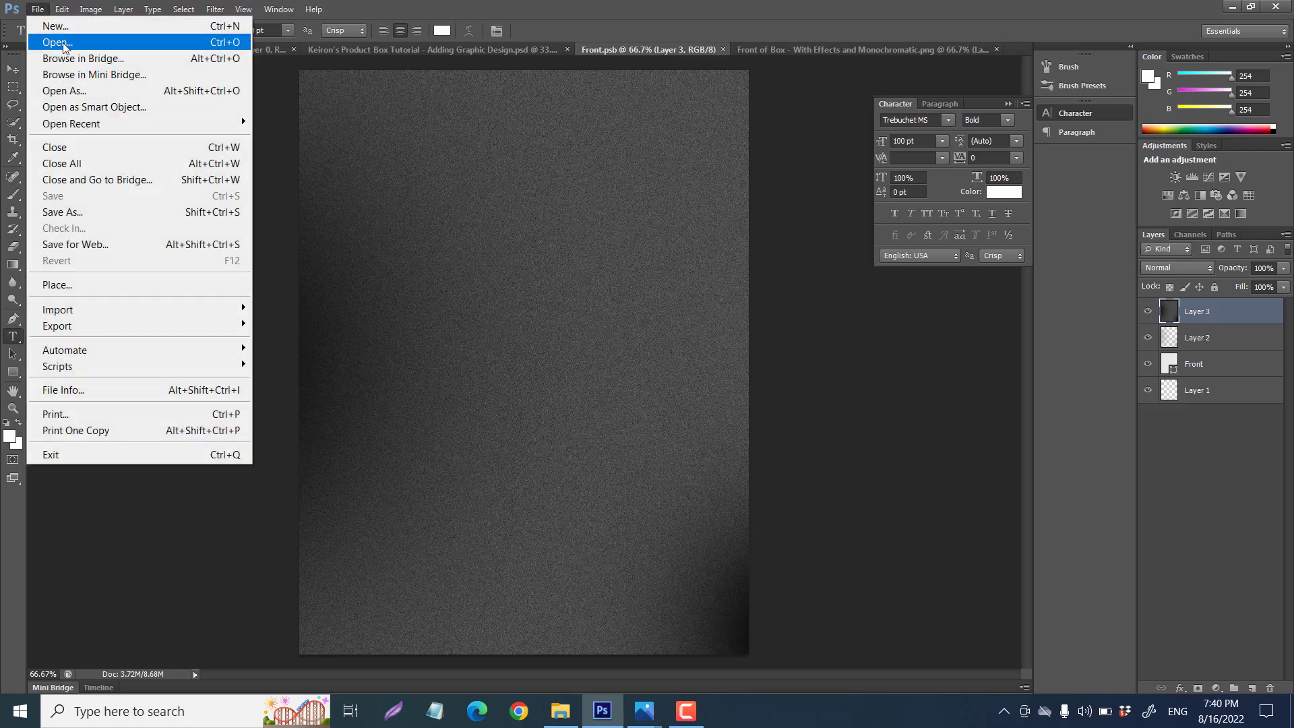
pyautogui.click(58, 42)
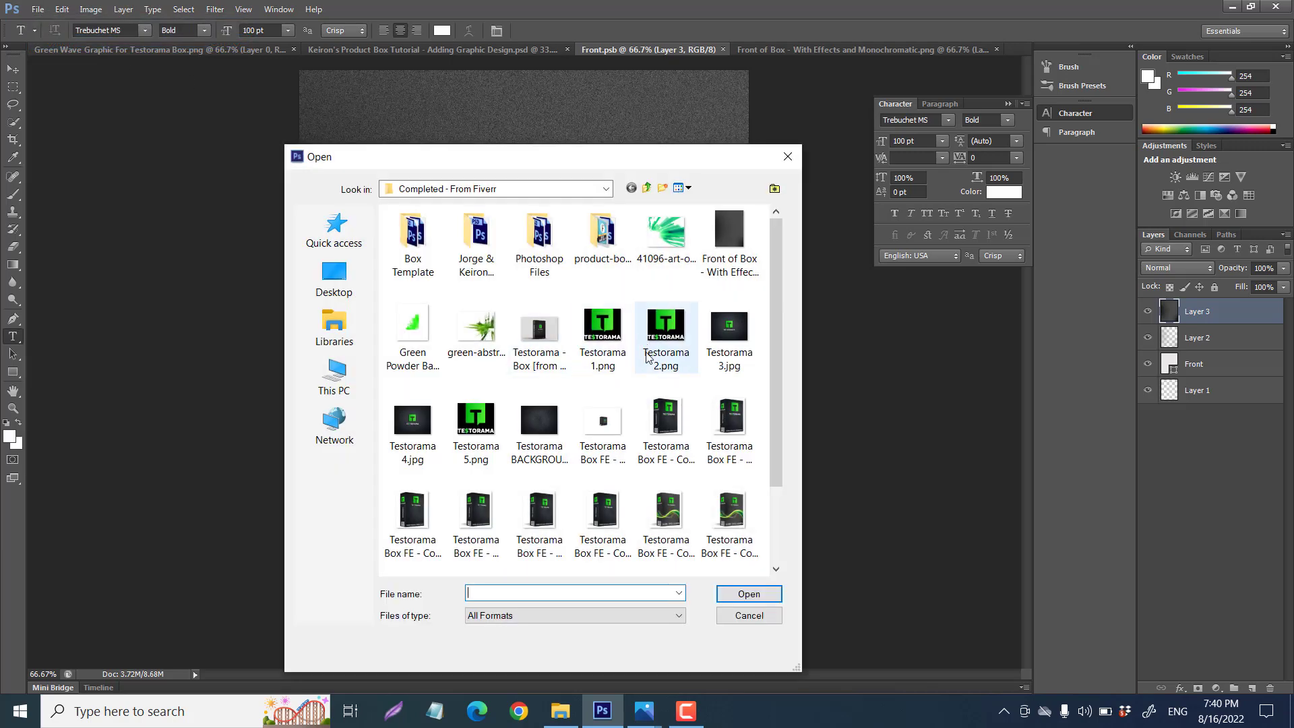
pyautogui.doubleClick(604, 322)
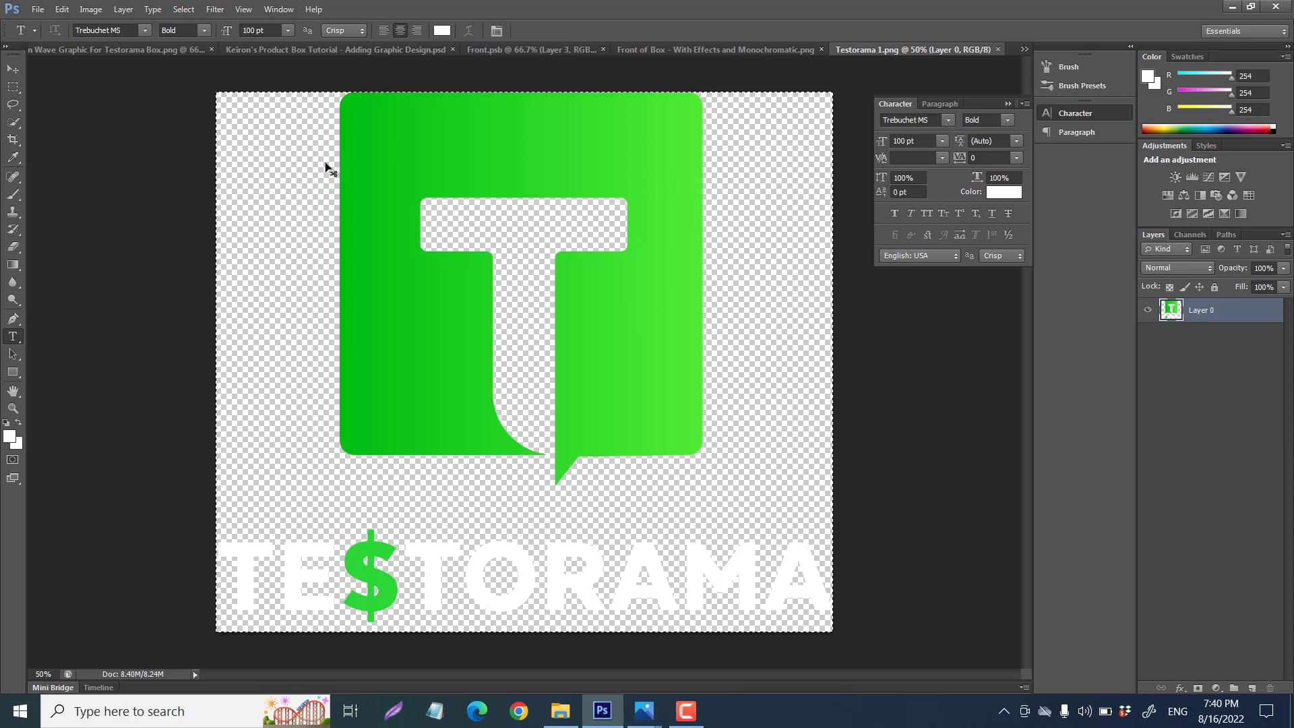
pyautogui.hotkey('ctrl', 'a')
pyautogui.click(324, 49)
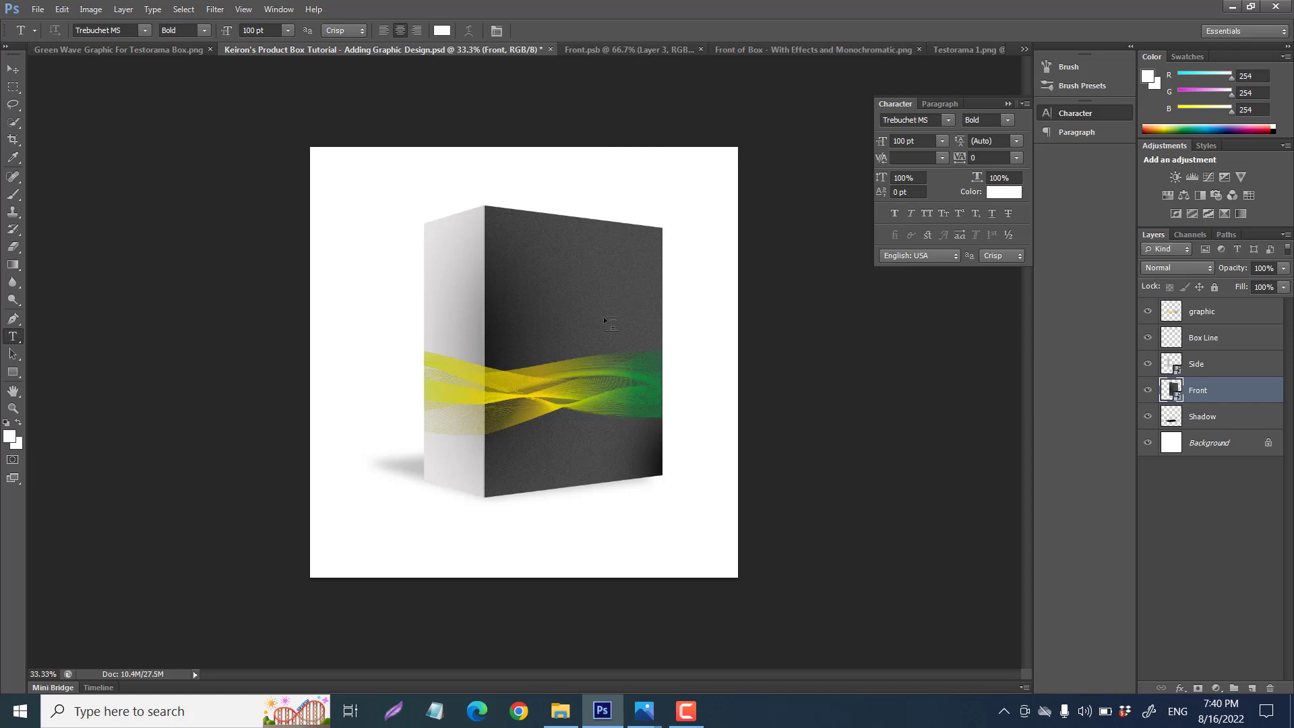
pyautogui.click(646, 49)
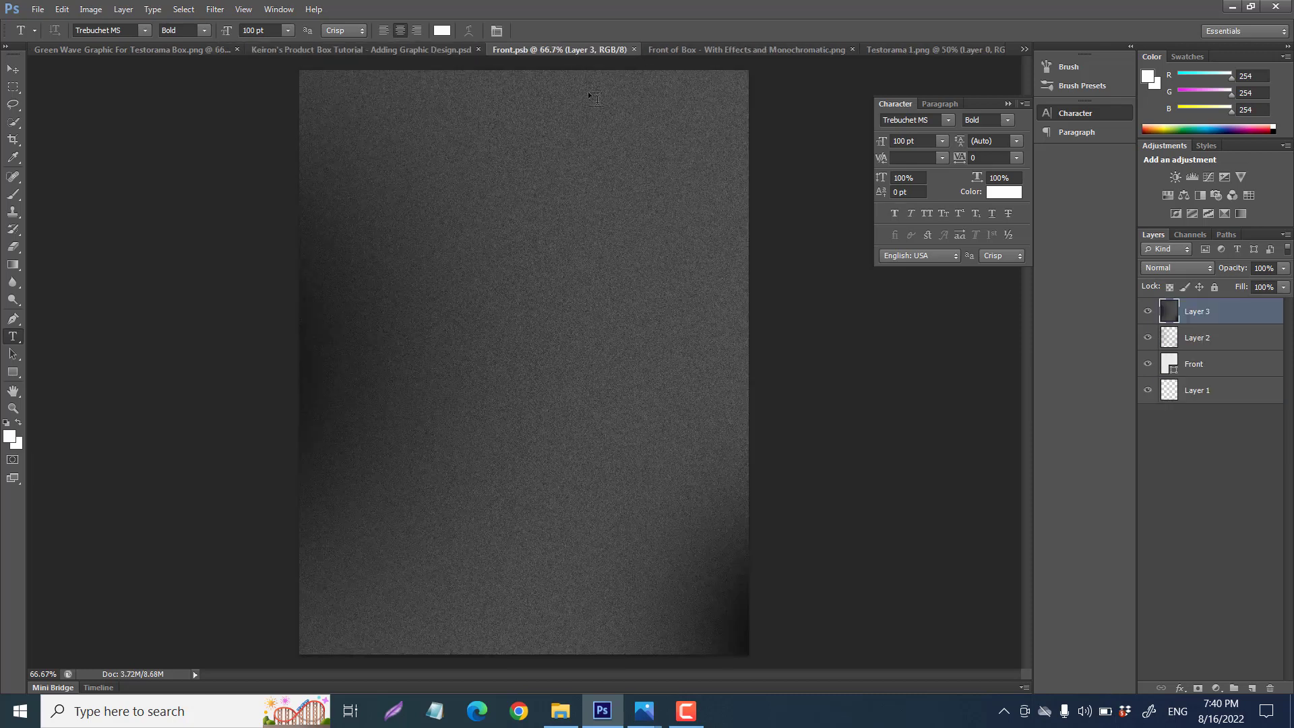
pyautogui.hotkey('ctrl', 'v')
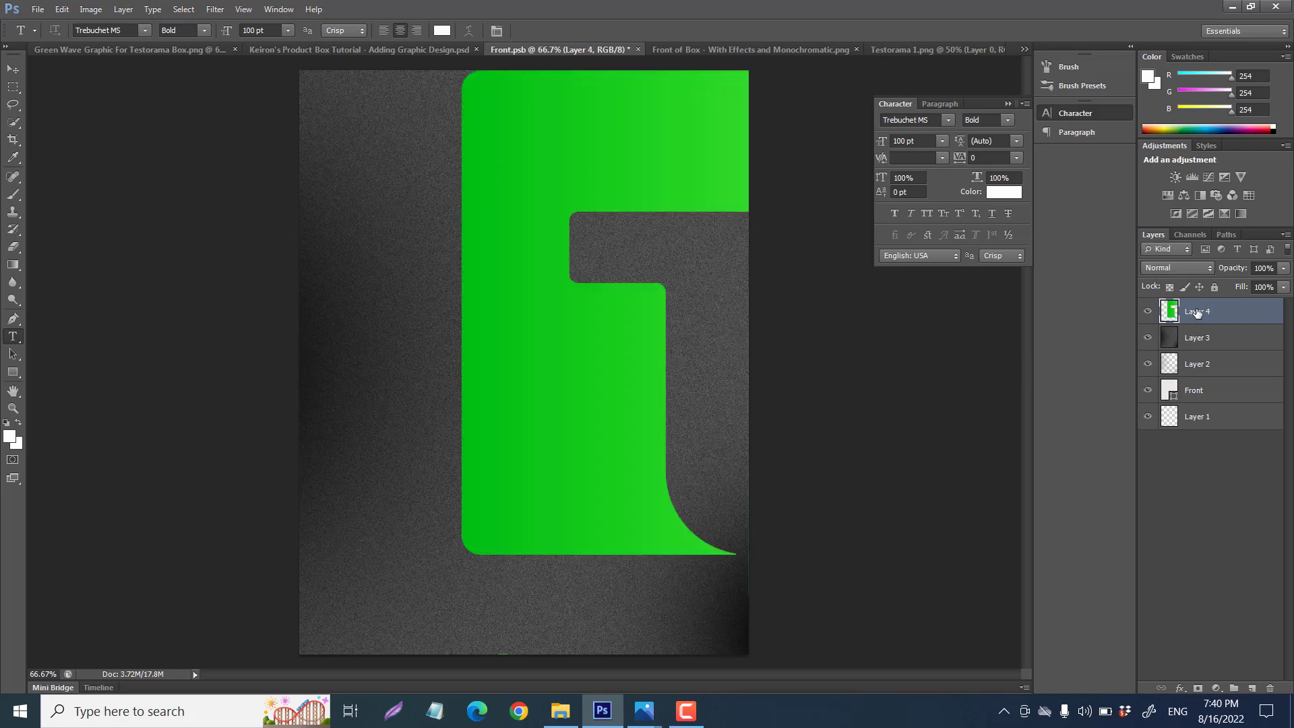
# - Scale the pasted logo to about 22% width and 21% height, centre it near the front face's upper edge and save
pyautogui.hotkey('ctrl', 't')
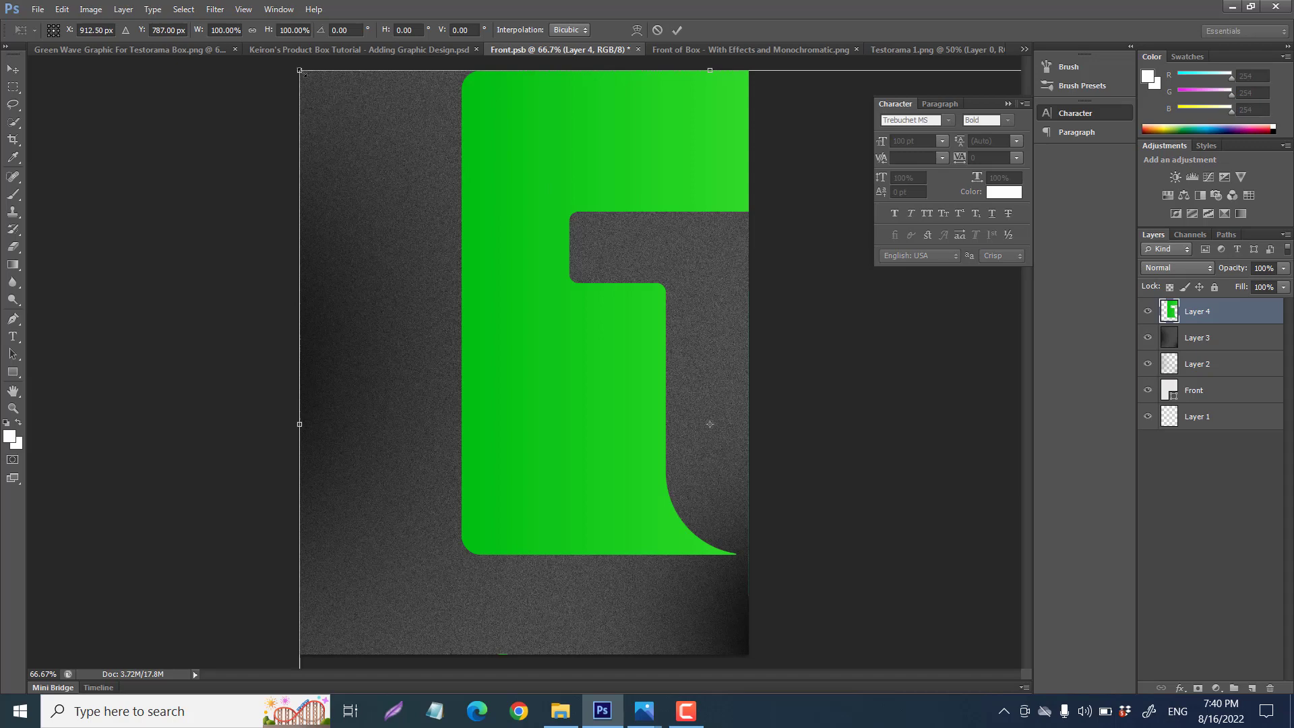
pyautogui.moveTo(347, 116); pyautogui.dragTo(561, 314)
pyautogui.moveTo(615, 361); pyautogui.dragTo(483, 170)
pyautogui.moveTo(426, 125); pyautogui.dragTo(455, 152)
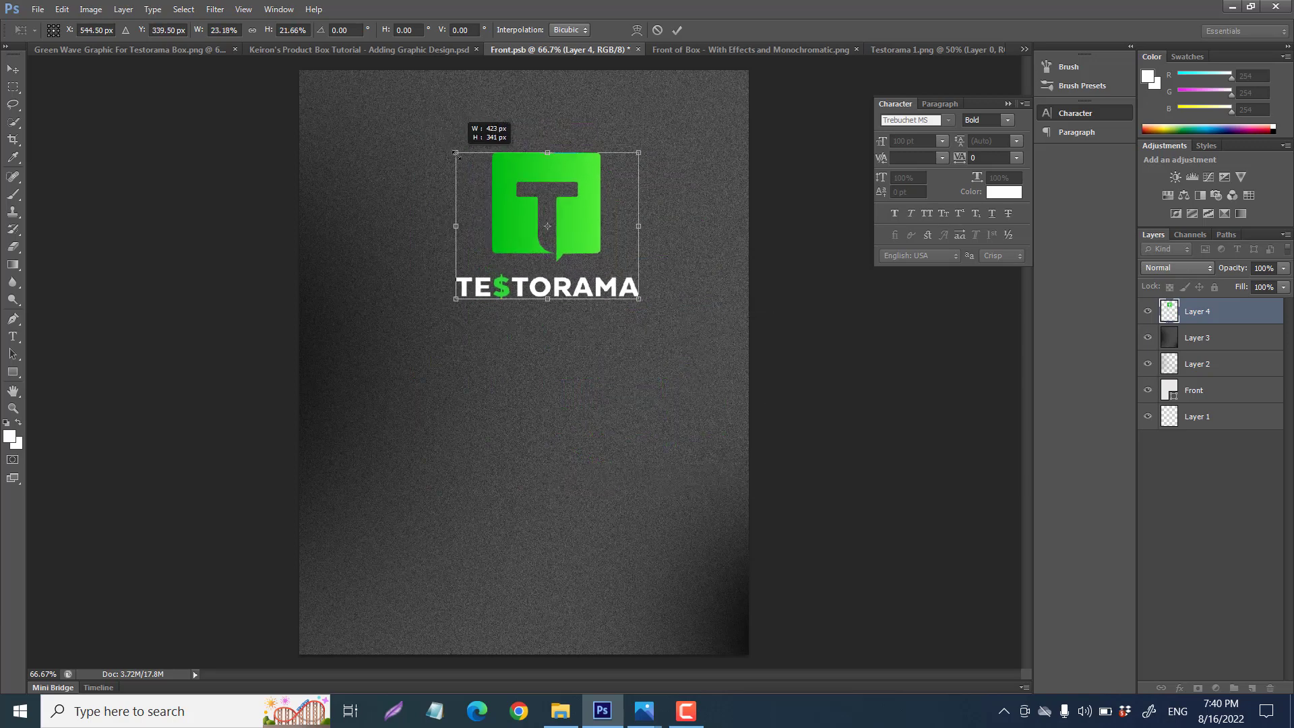
pyautogui.moveTo(517, 197); pyautogui.dragTo(496, 173)
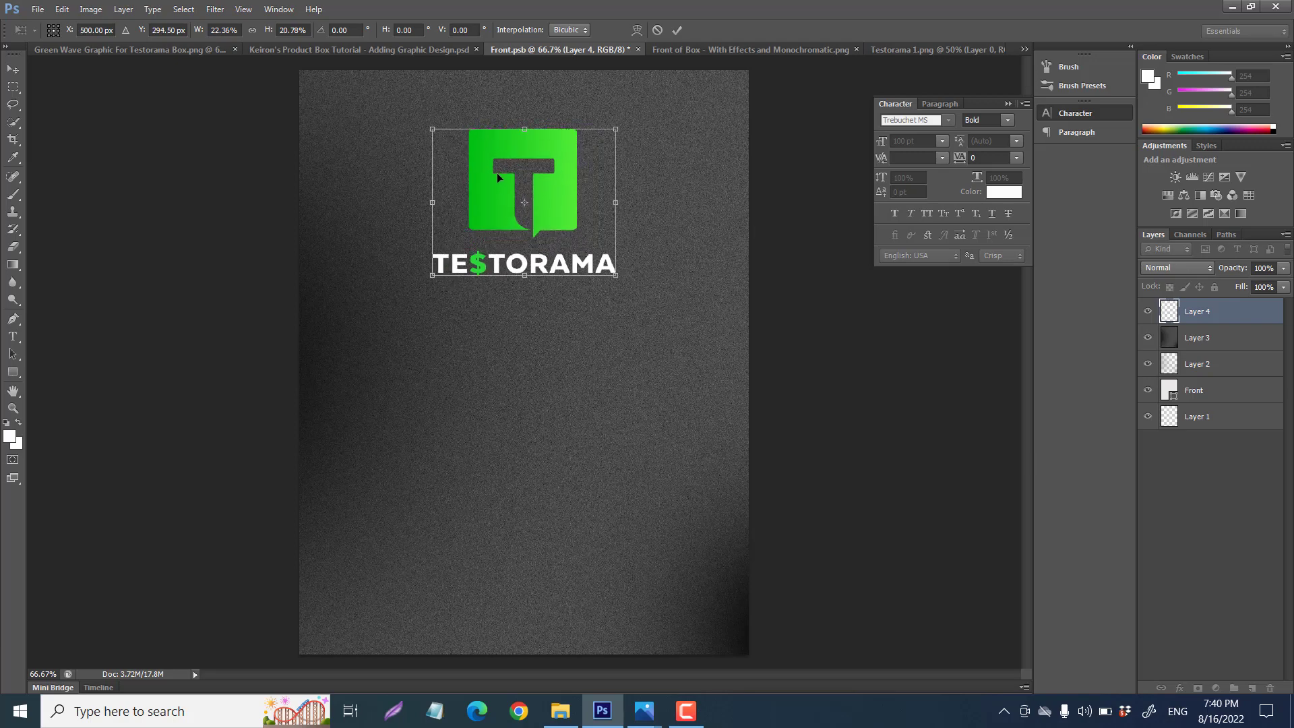
pyautogui.press('t')
pyautogui.press('Return')
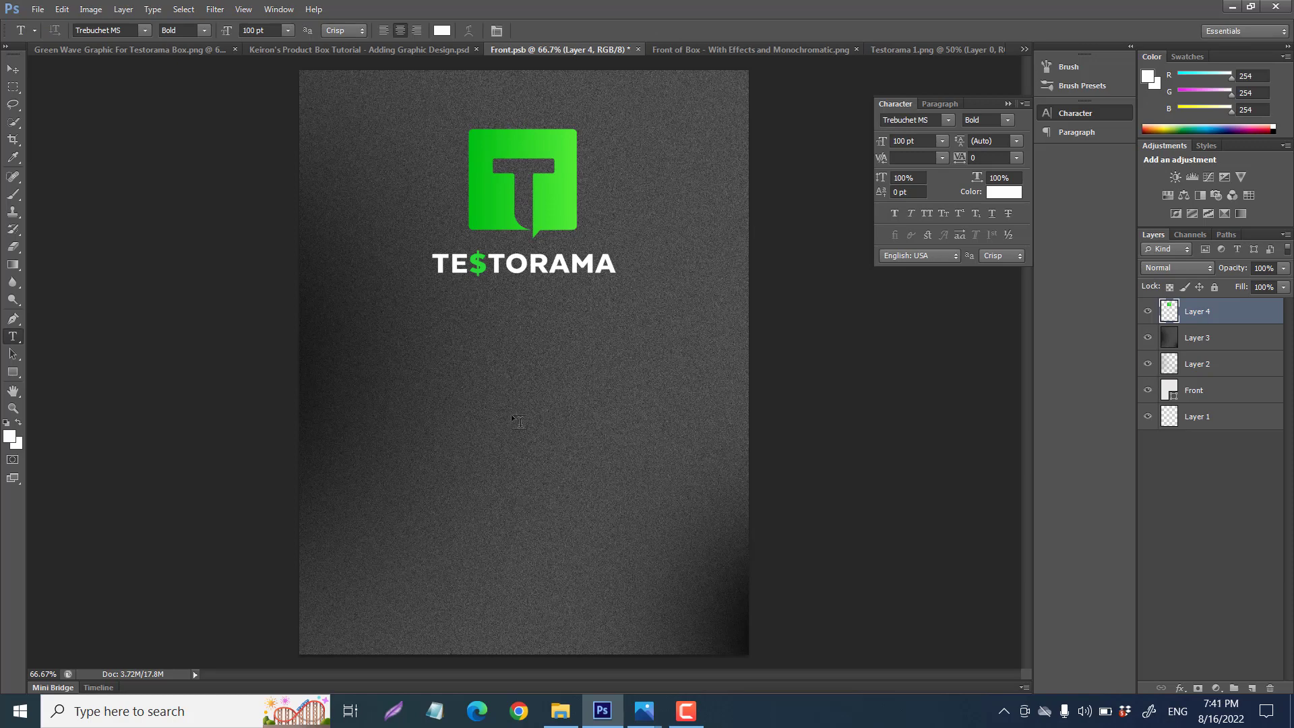
pyautogui.hotkey('ctrl', 's')
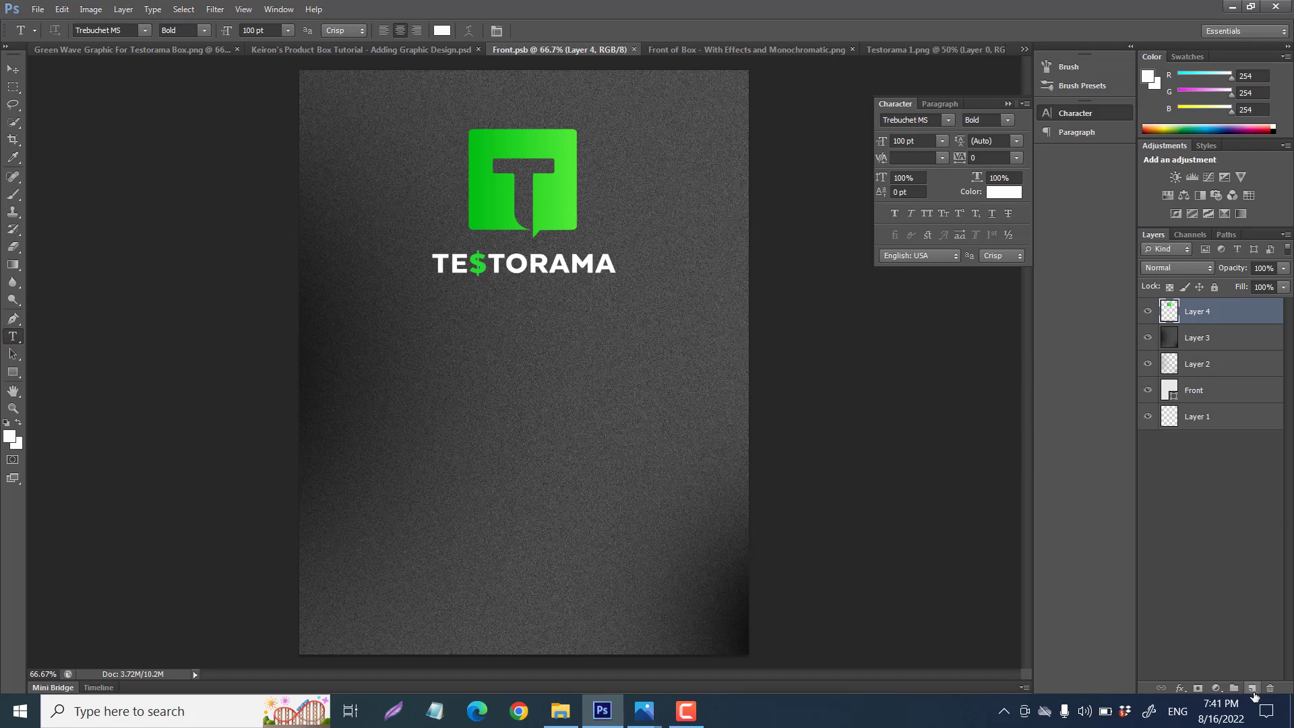
# - Add a new layer above the Testorama logo, rename the logo layer "logo" and the new layer "title"
pyautogui.click(1252, 689)
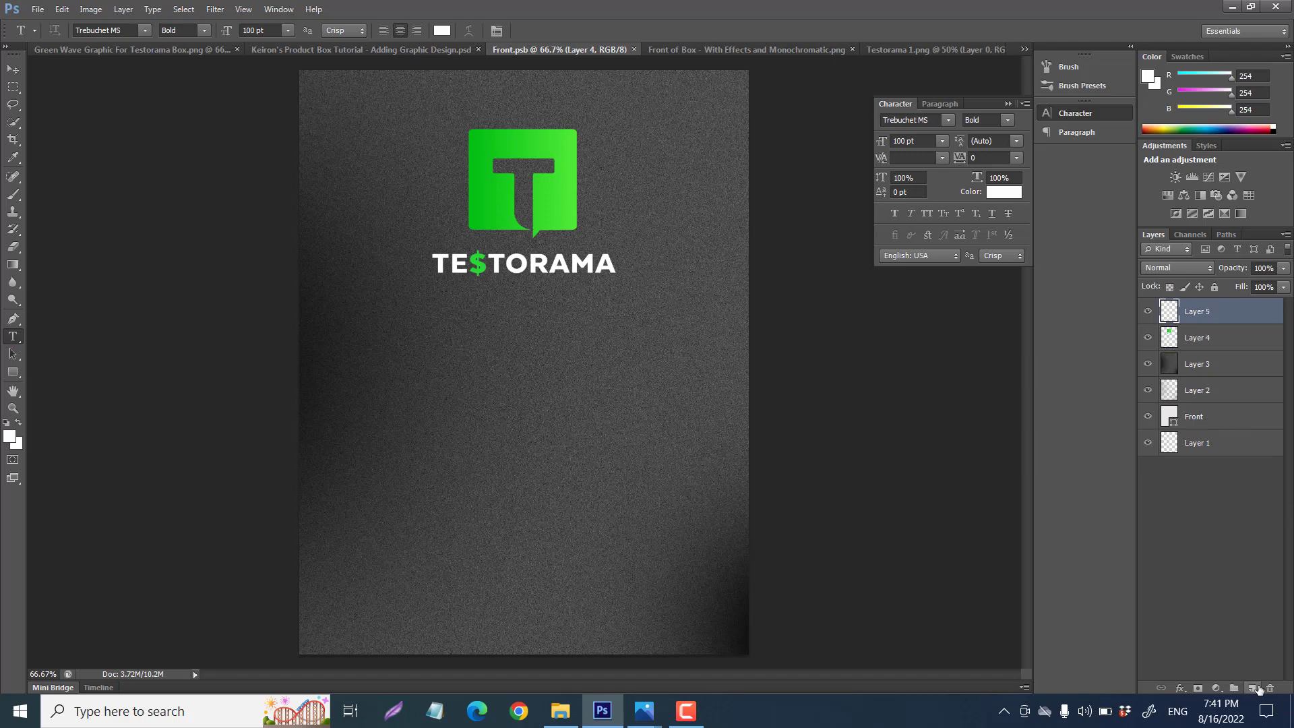
pyautogui.doubleClick(1203, 339)
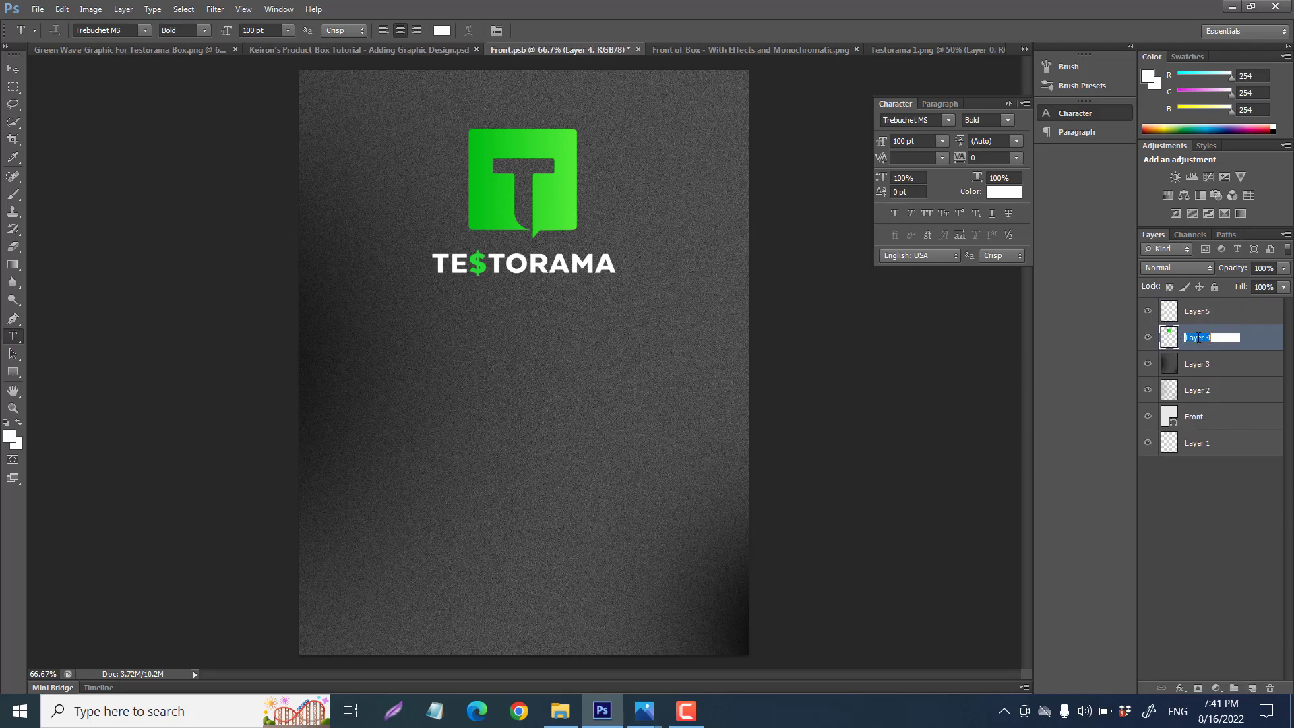
pyautogui.press('BackSpace')
pyautogui.press('Return')
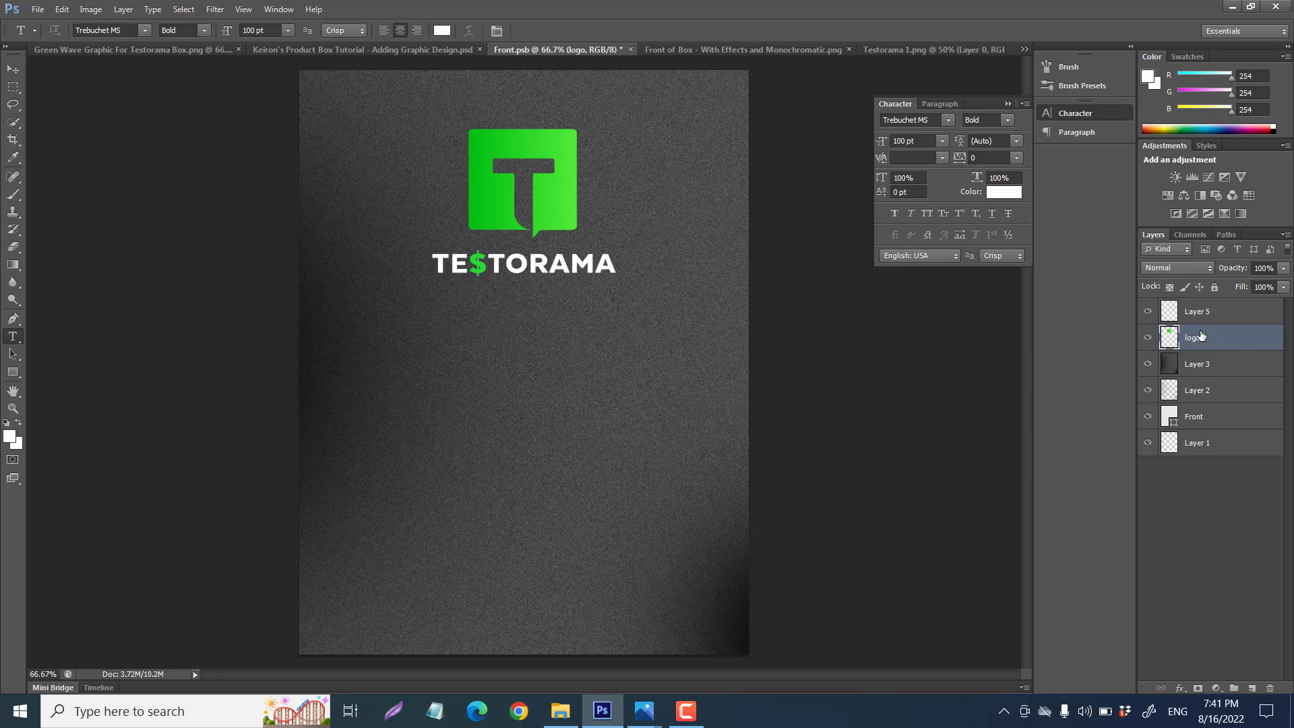
pyautogui.doubleClick(1205, 310)
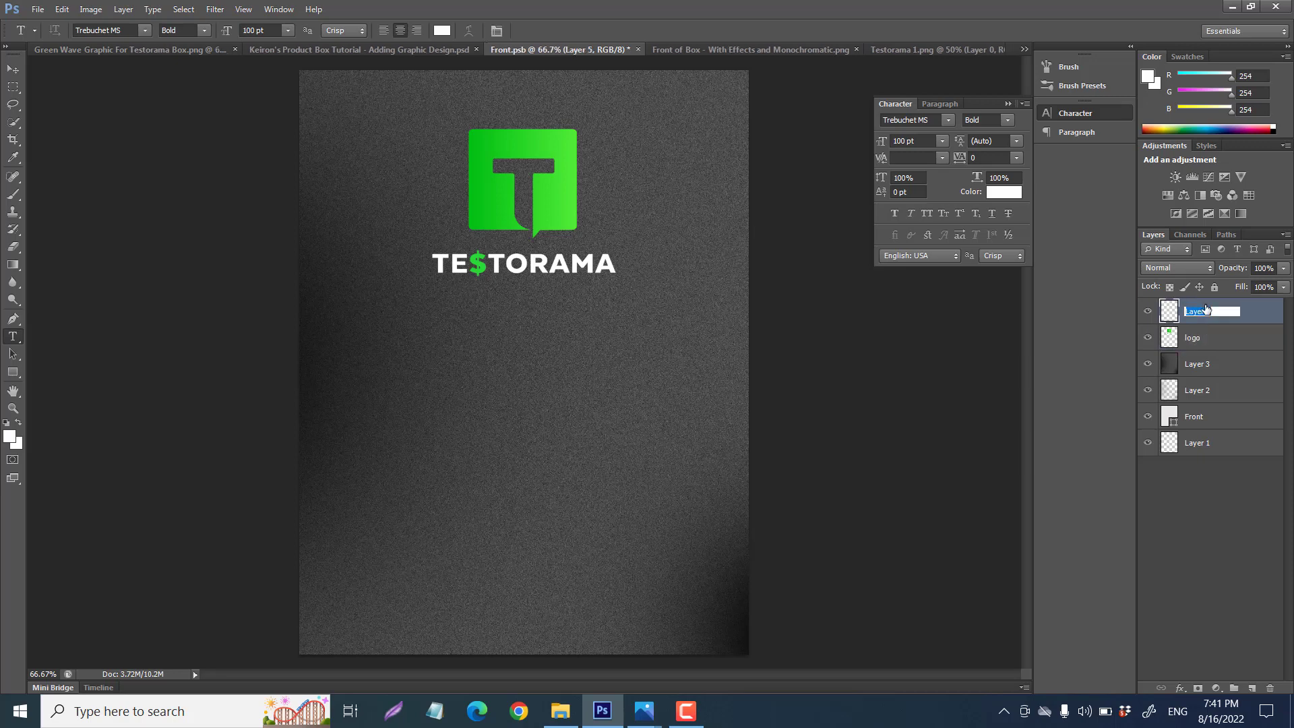
pyautogui.write('title')
pyautogui.press('Return')
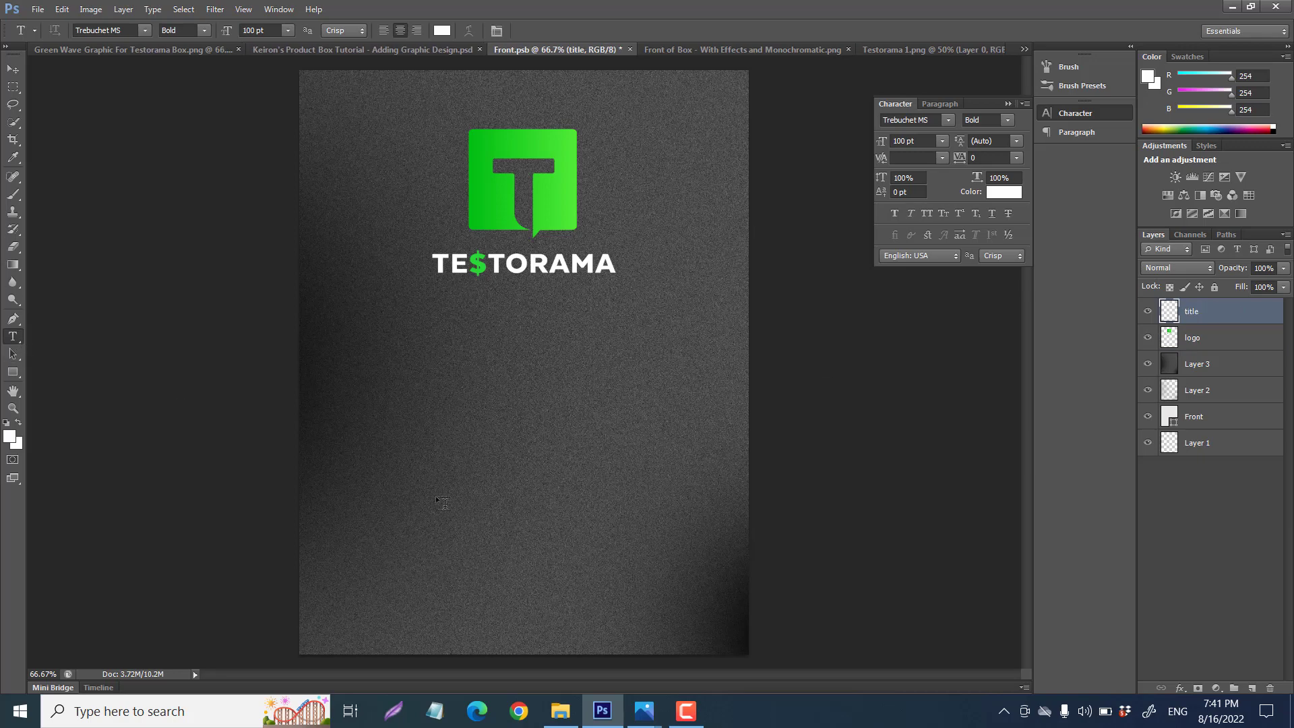
# - Add the text TESTORAMA on the title layer in white 100 pt Trebuchet MS Bold
pyautogui.click(391, 520)
pyautogui.write('TESTORAMA')
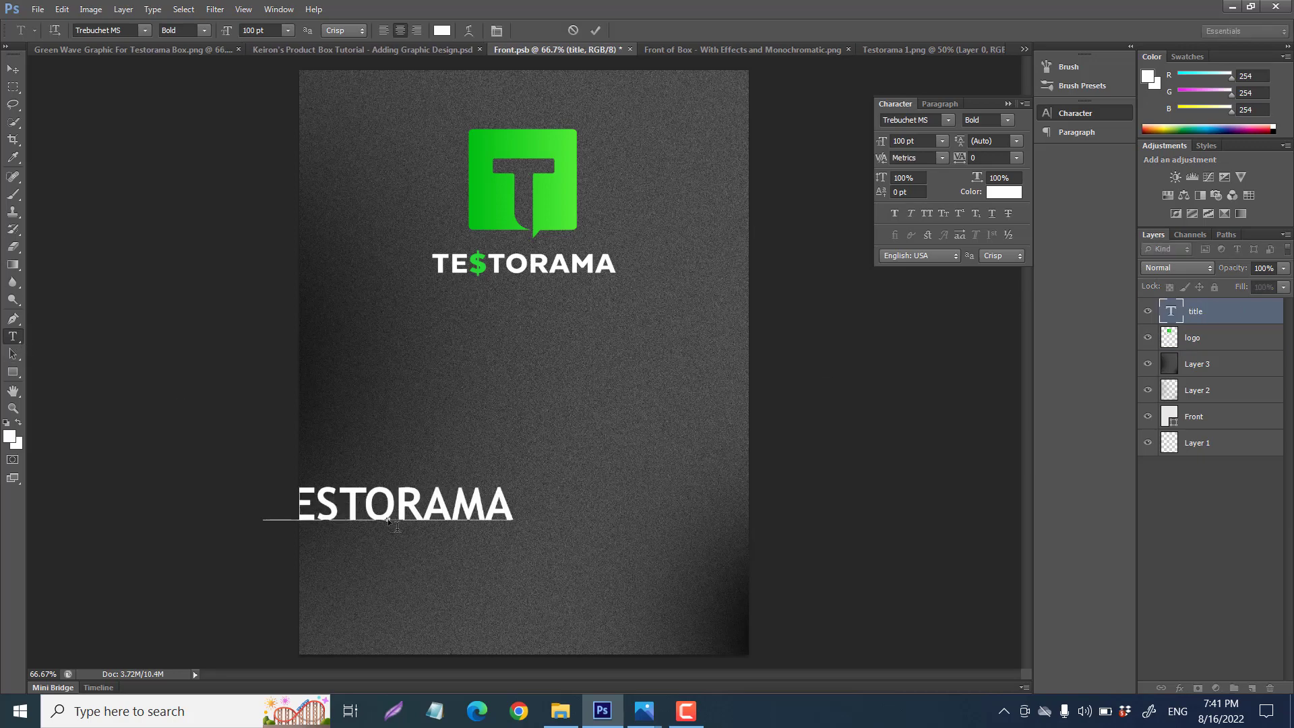
pyautogui.click(1187, 339)
pyautogui.click(1206, 312)
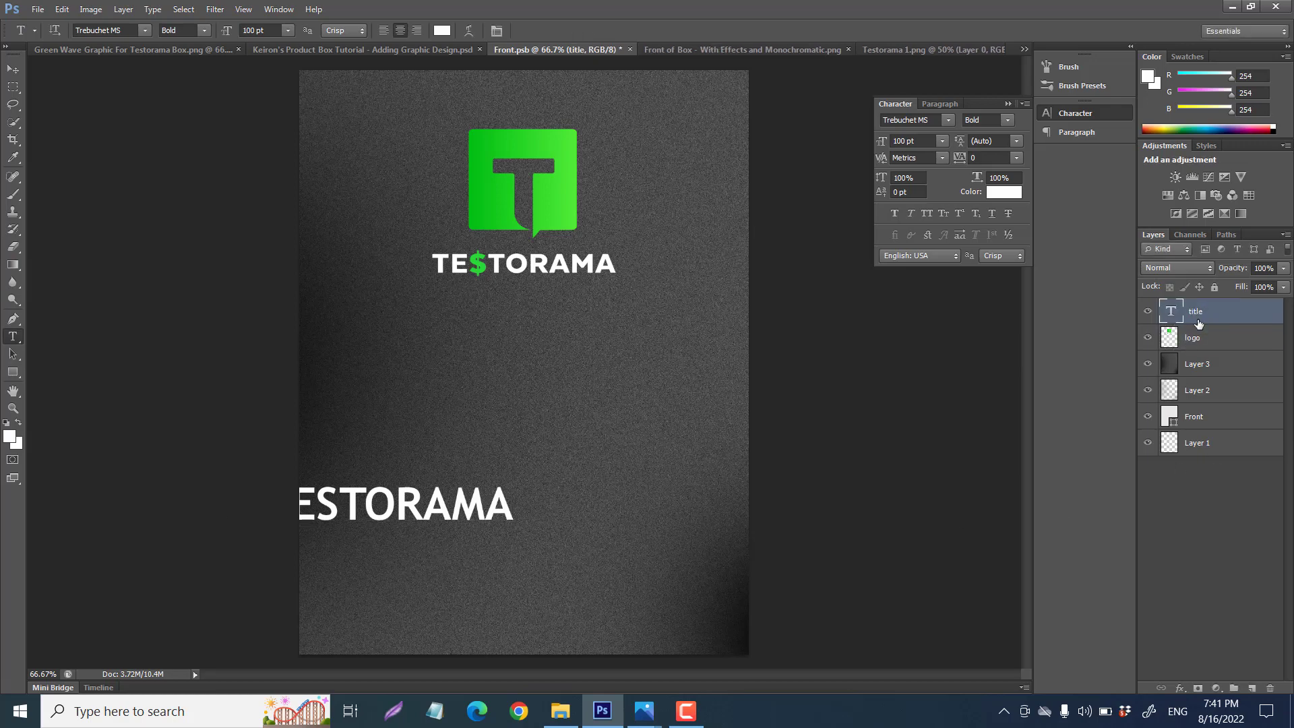
# - Move the TESTORAMA text to the lower centre of the front face and scale it to about 92% width and 87% height
pyautogui.hotkey('ctrl', 't')
pyautogui.moveTo(431, 514); pyautogui.dragTo(561, 582)
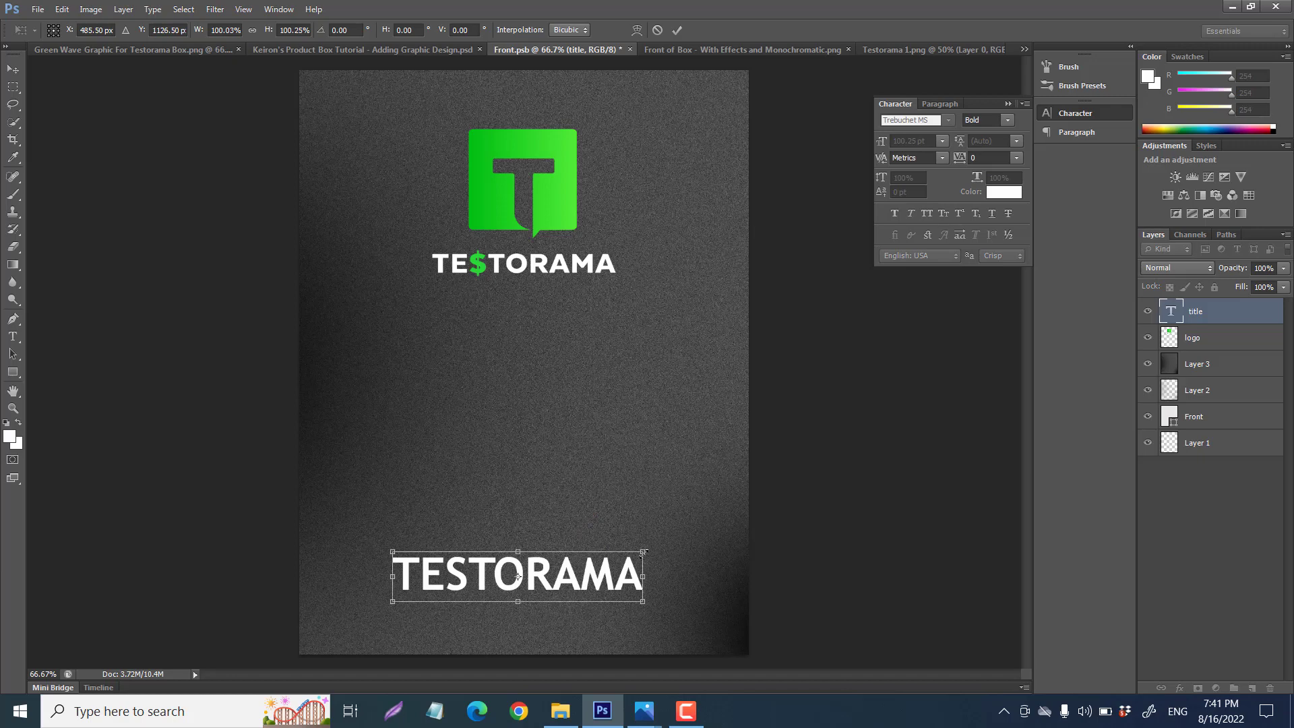
pyautogui.moveTo(642, 551); pyautogui.dragTo(562, 583)
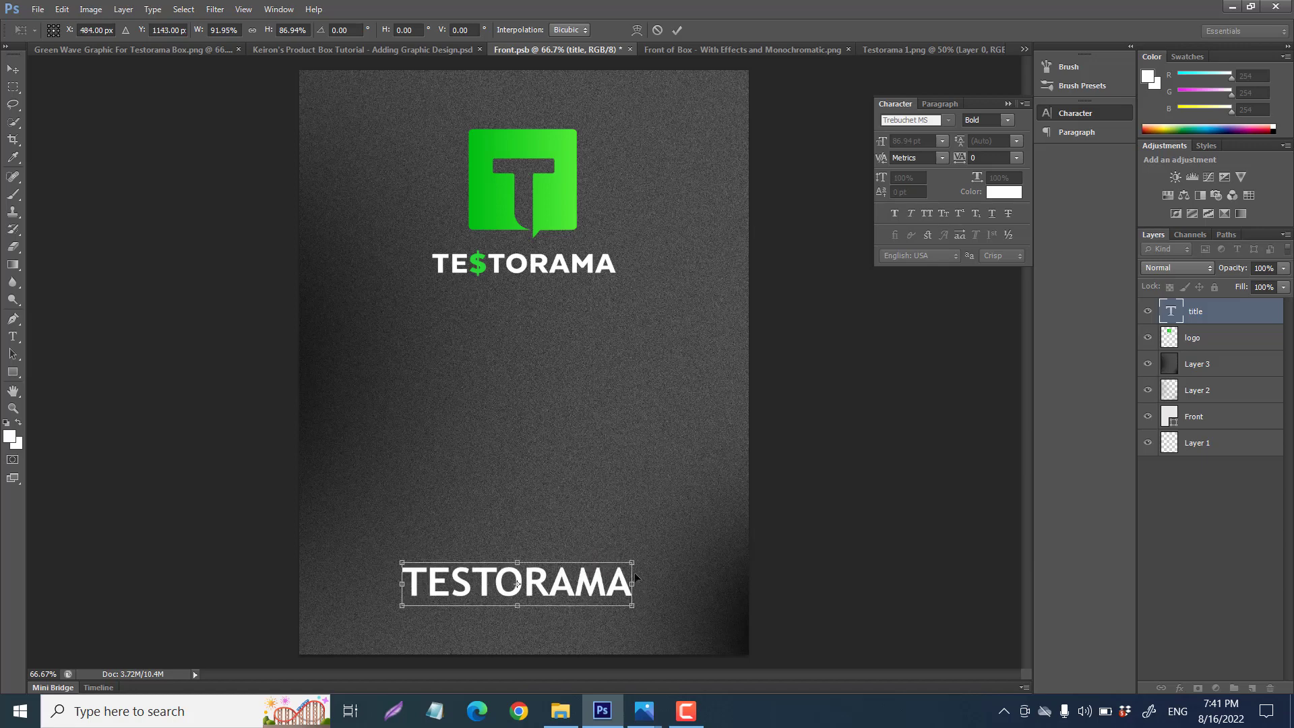
pyautogui.press('Return')
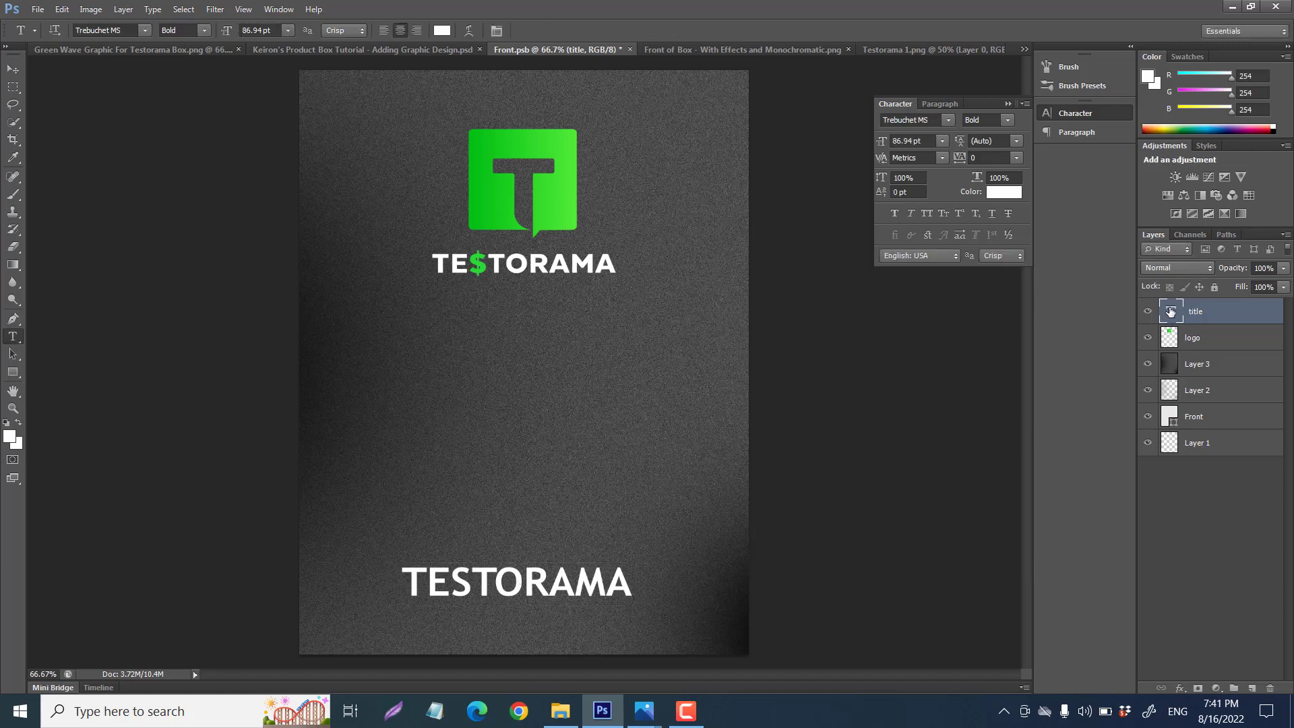
# - Add a drop shadow to the title layer with angle 118°, distance 14 px and spread 8%, slightly increase its size, and save
pyautogui.rightClick(1170, 311)
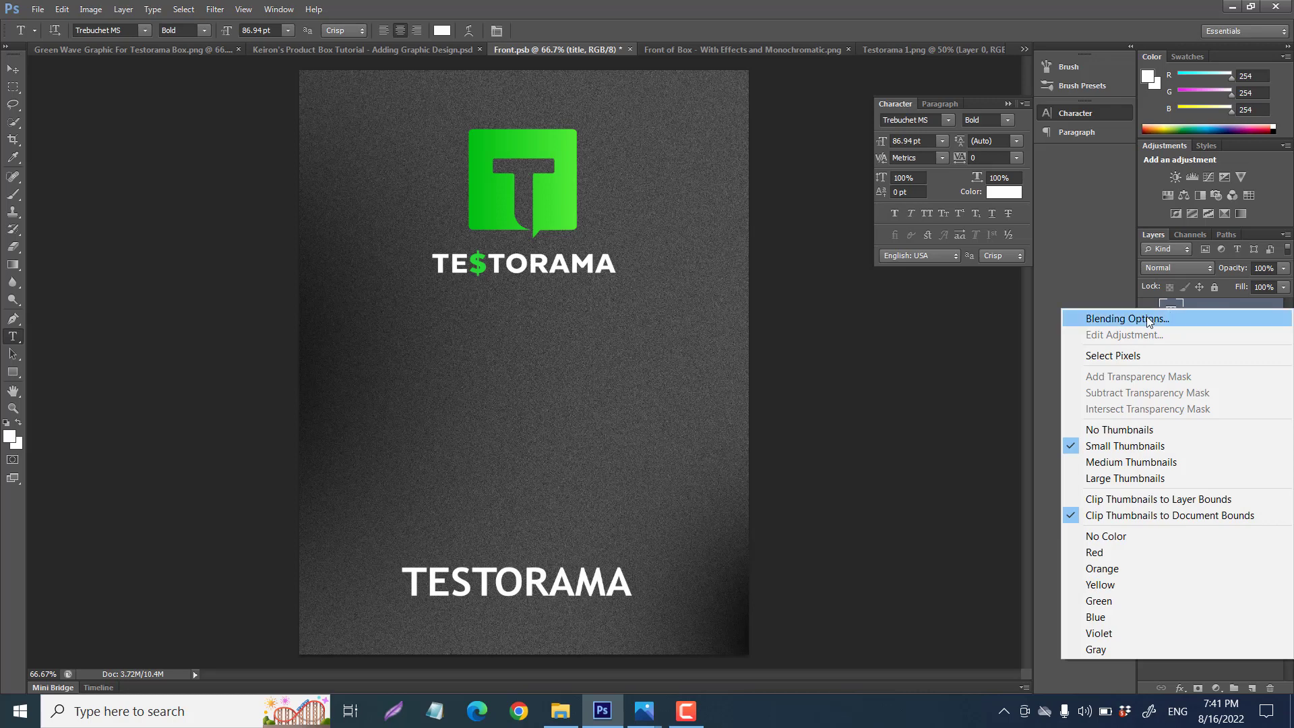
pyautogui.click(960, 250)
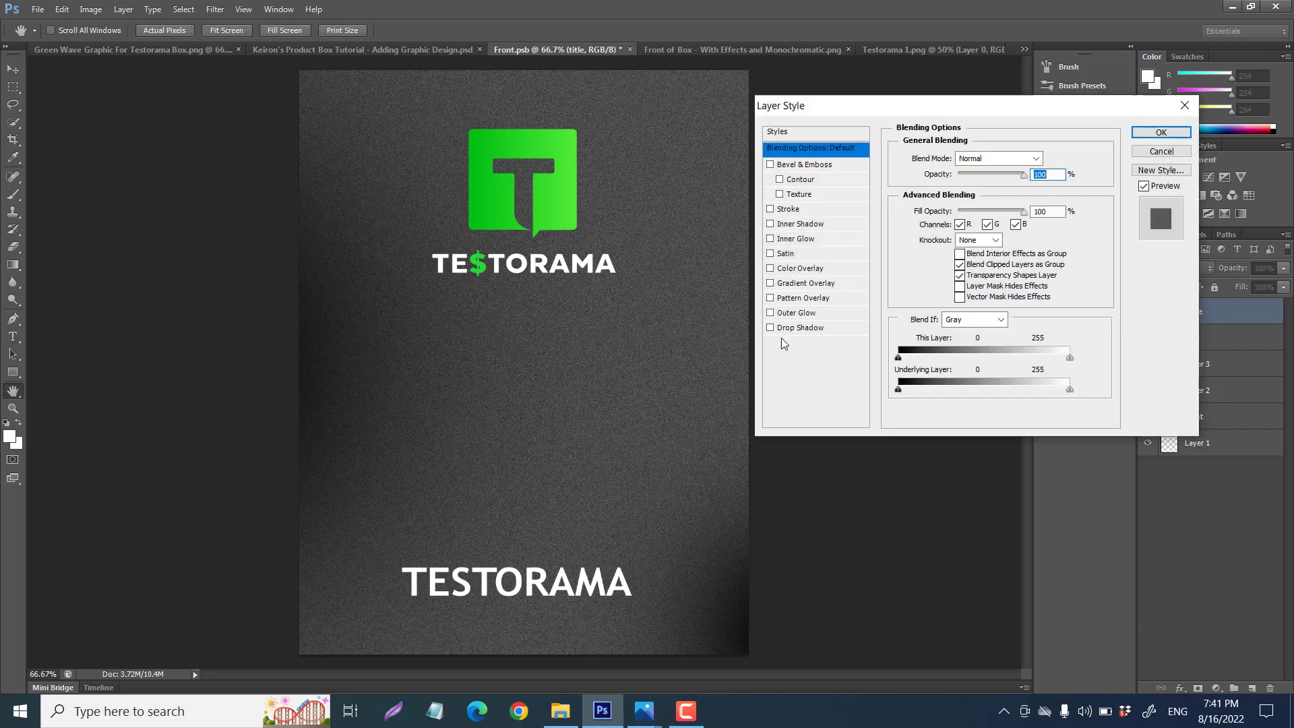
pyautogui.click(770, 329)
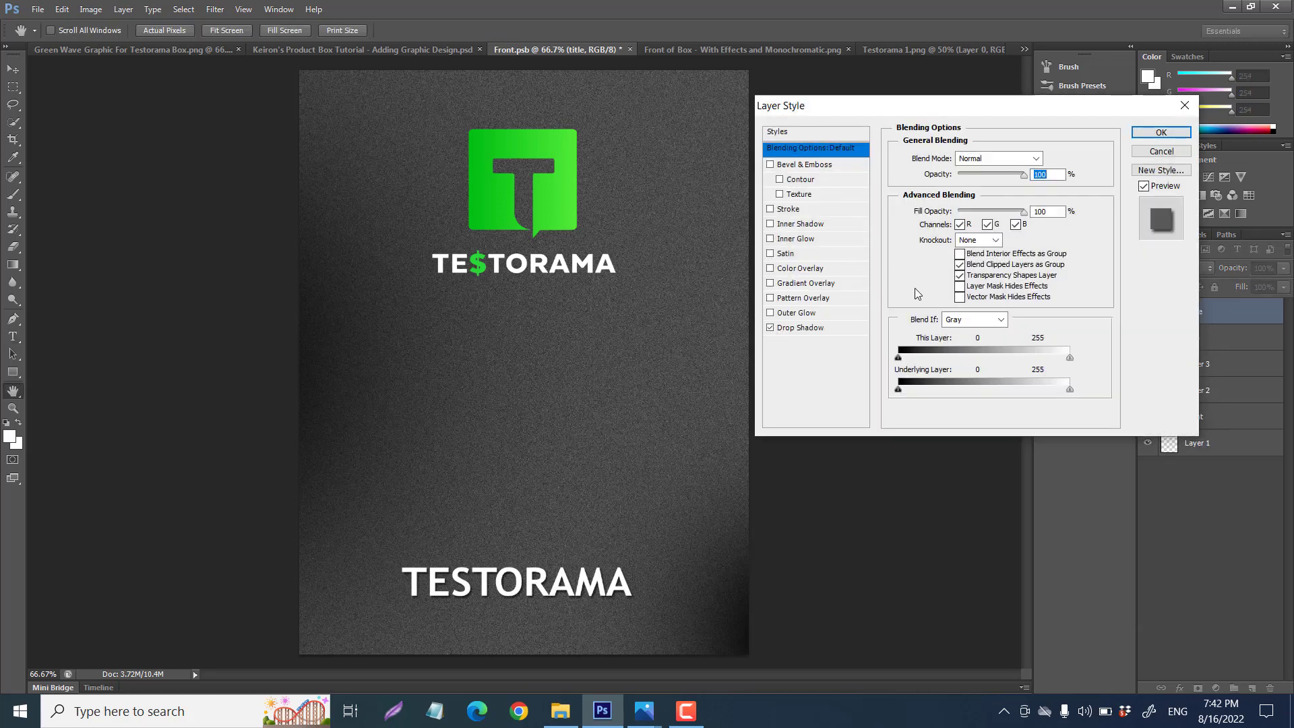
pyautogui.click(809, 328)
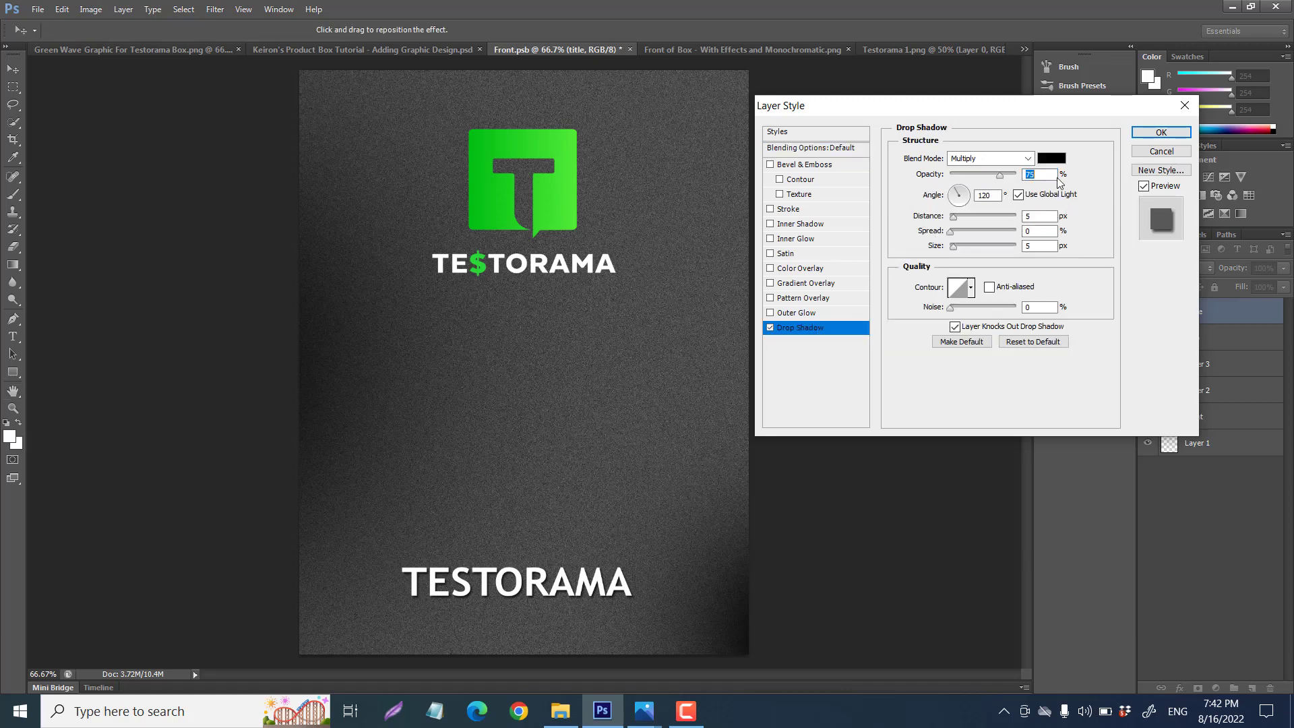
pyautogui.moveTo(959, 196); pyautogui.dragTo(974, 196)
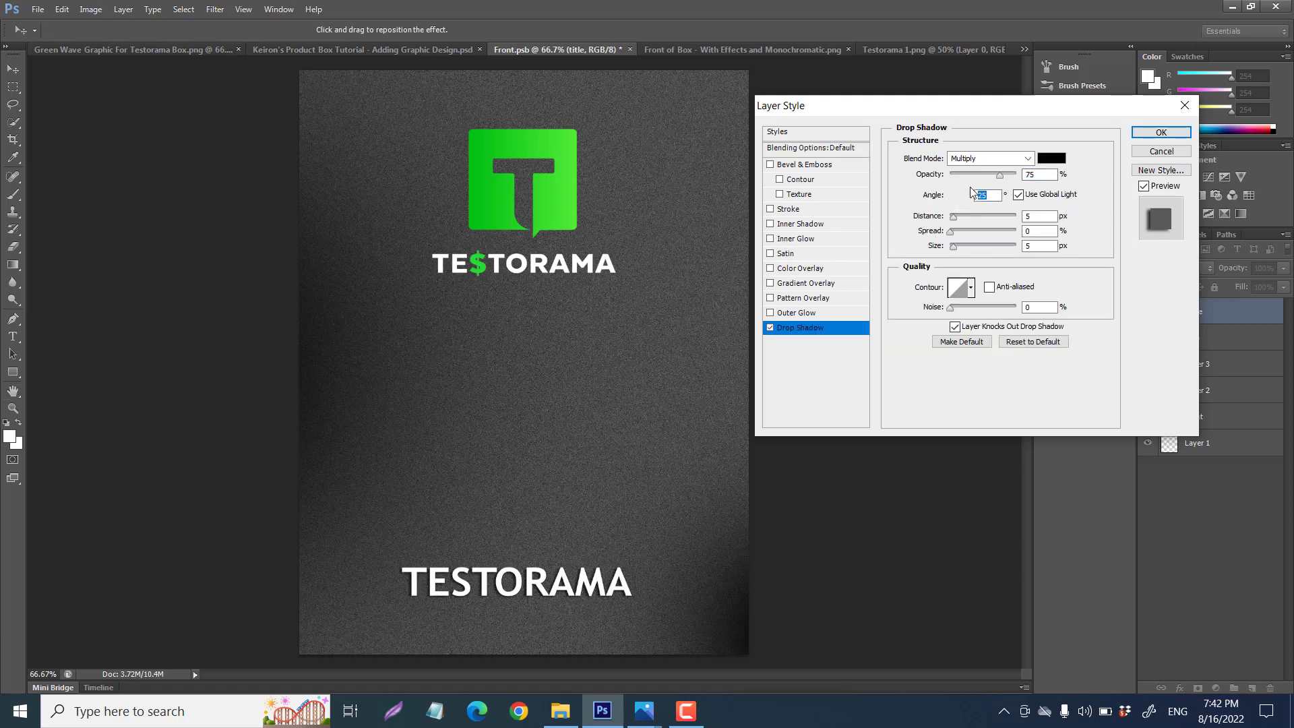
pyautogui.moveTo(971, 196); pyautogui.dragTo(960, 223)
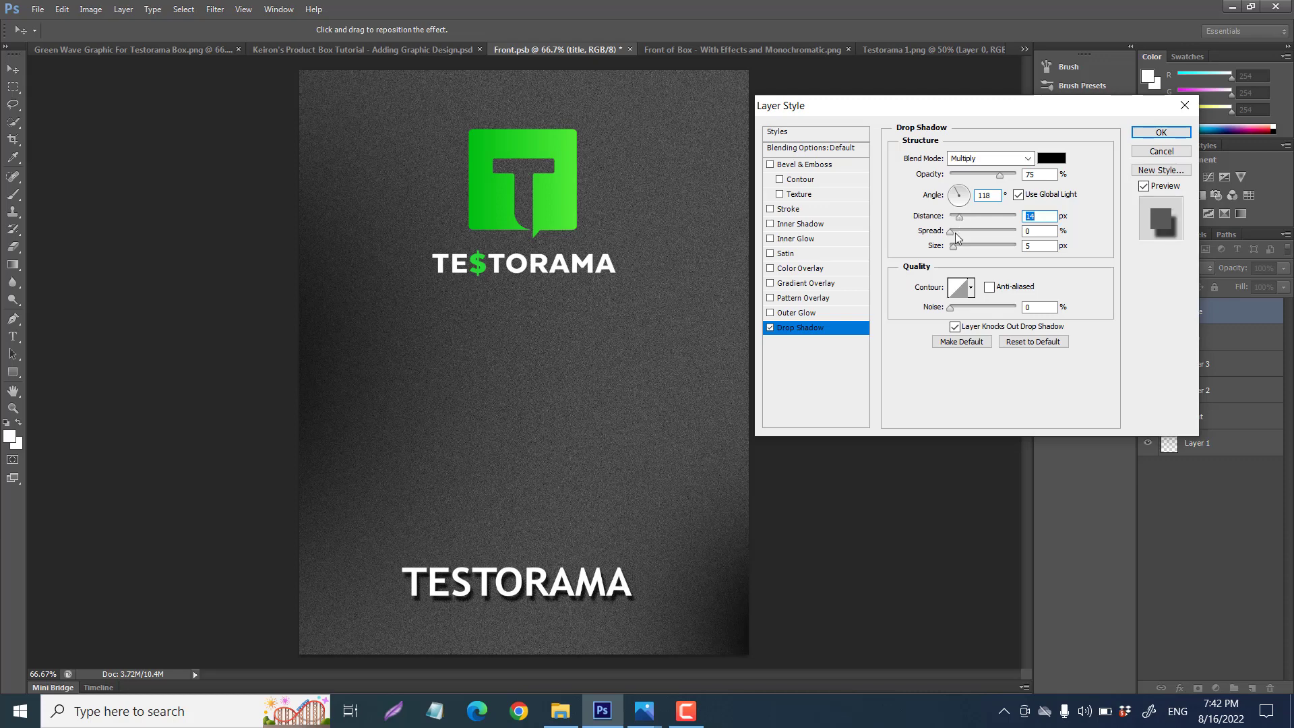
pyautogui.moveTo(952, 234); pyautogui.dragTo(955, 234)
pyautogui.moveTo(953, 247); pyautogui.dragTo(955, 246)
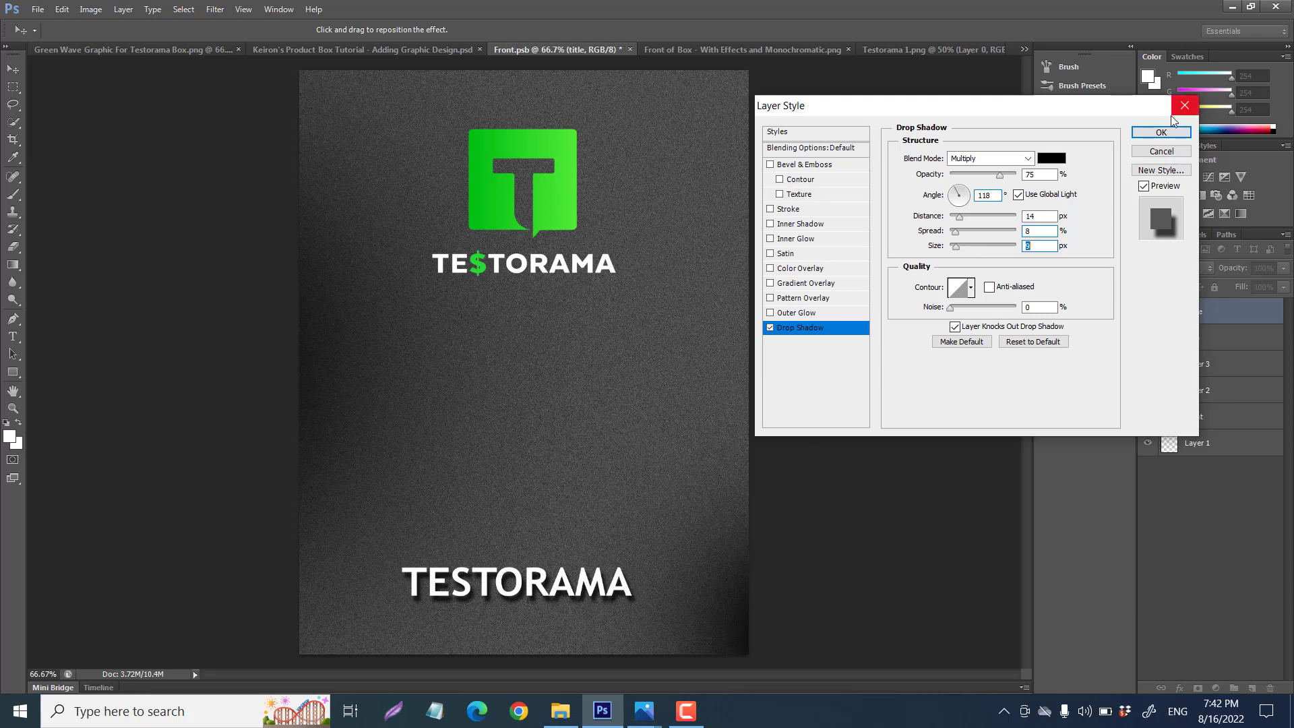
pyautogui.click(1161, 133)
pyautogui.hotkey('ctrl', 's')
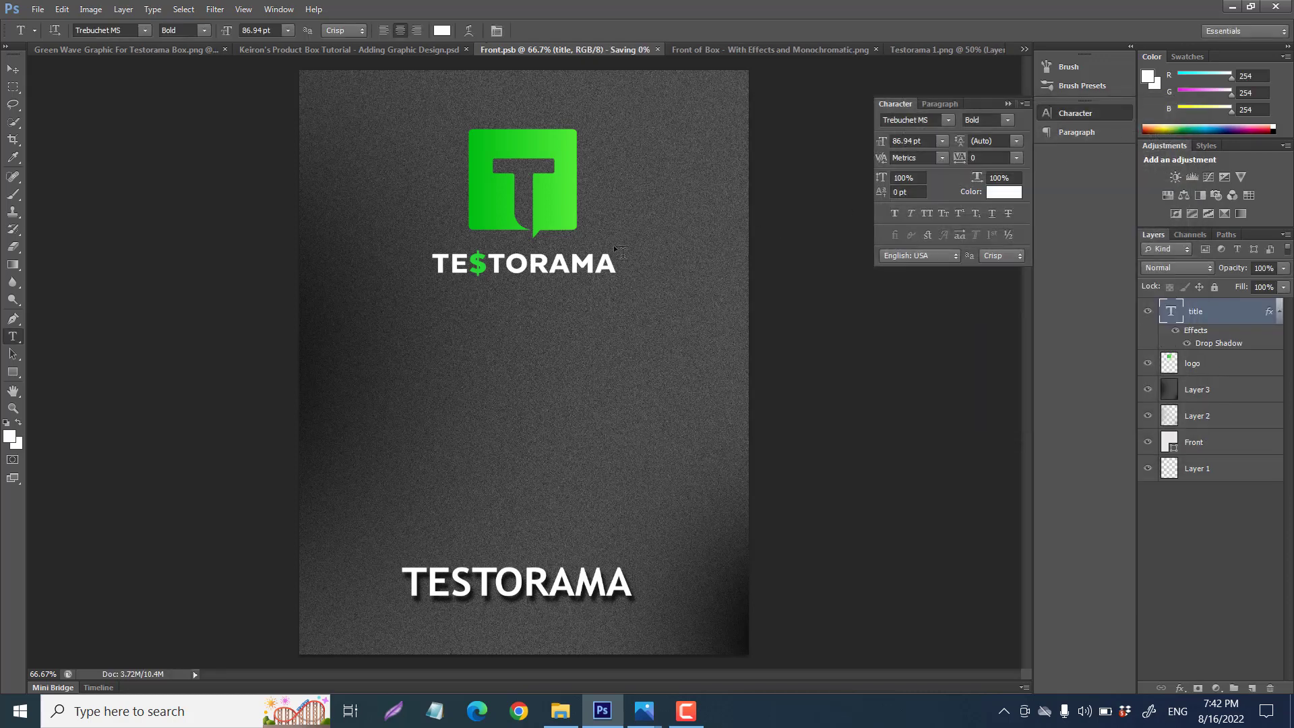
# - Add a drop shadow to the logo layer with distance 15 px and spread 9%, slightly increase its size, and save
pyautogui.click(1203, 364)
pyautogui.rightClick(1170, 367)
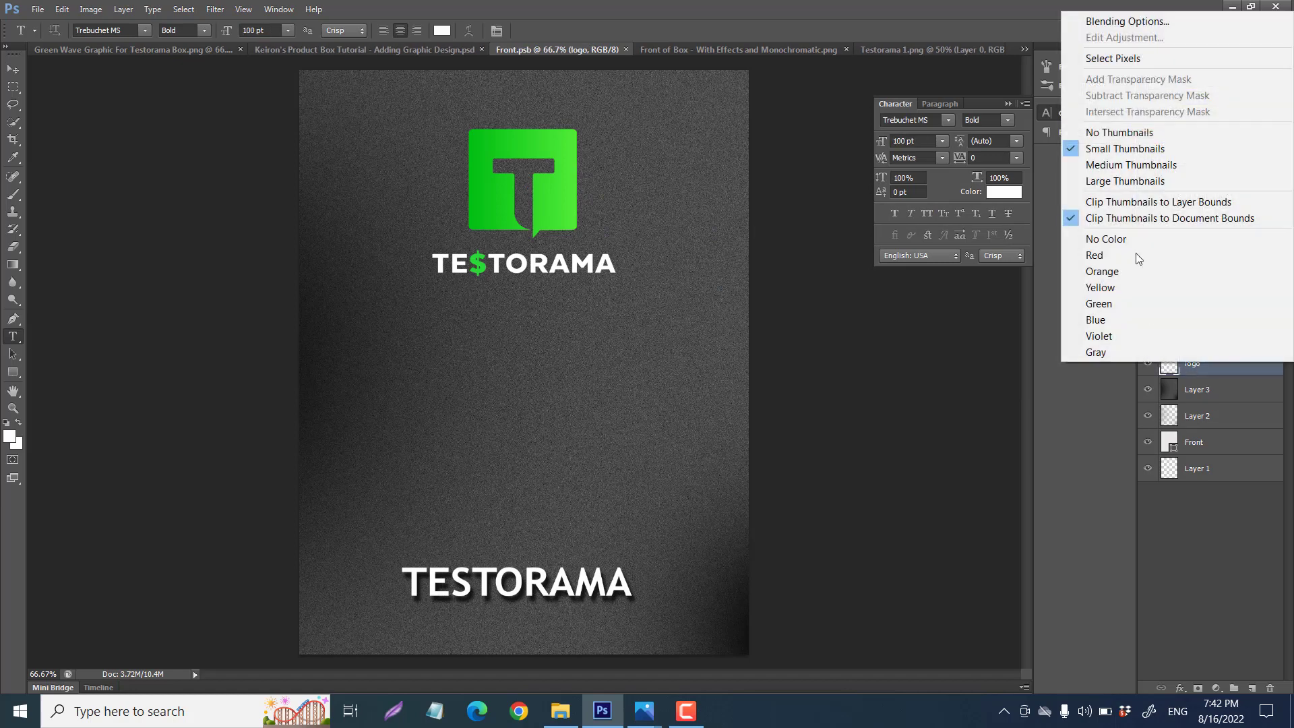
pyautogui.click(1120, 22)
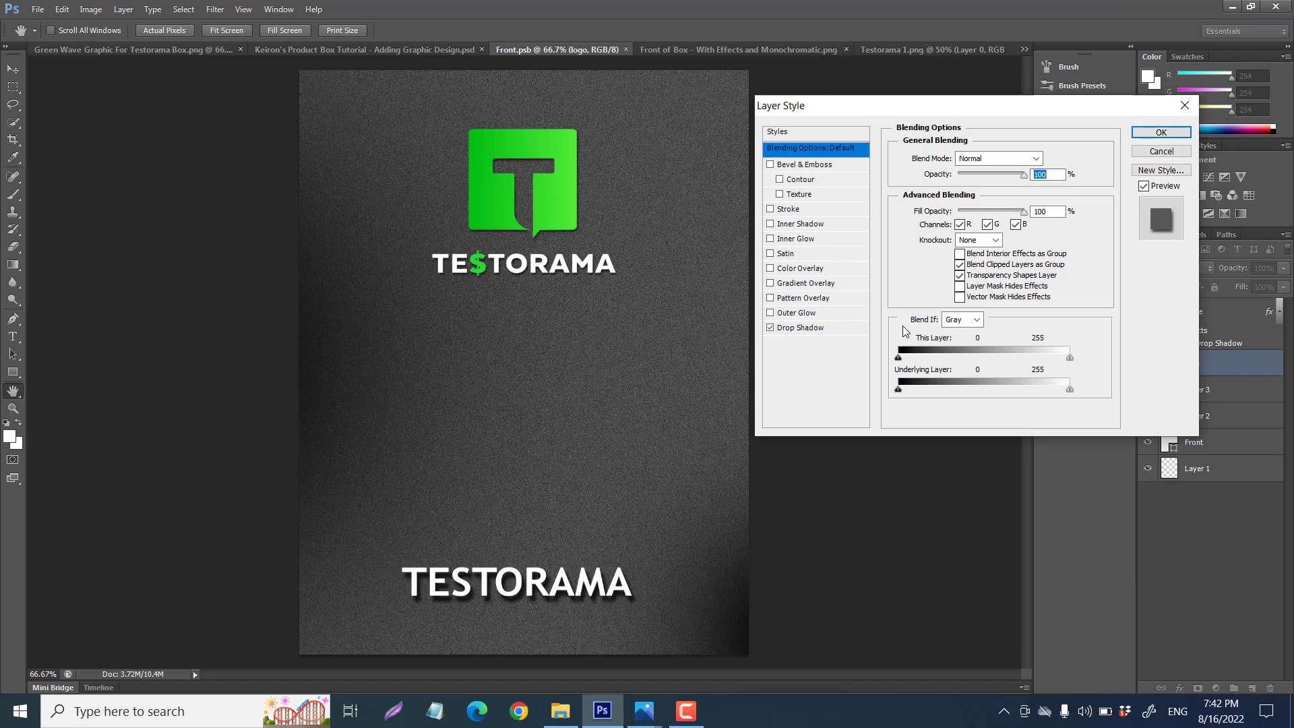
pyautogui.click(813, 328)
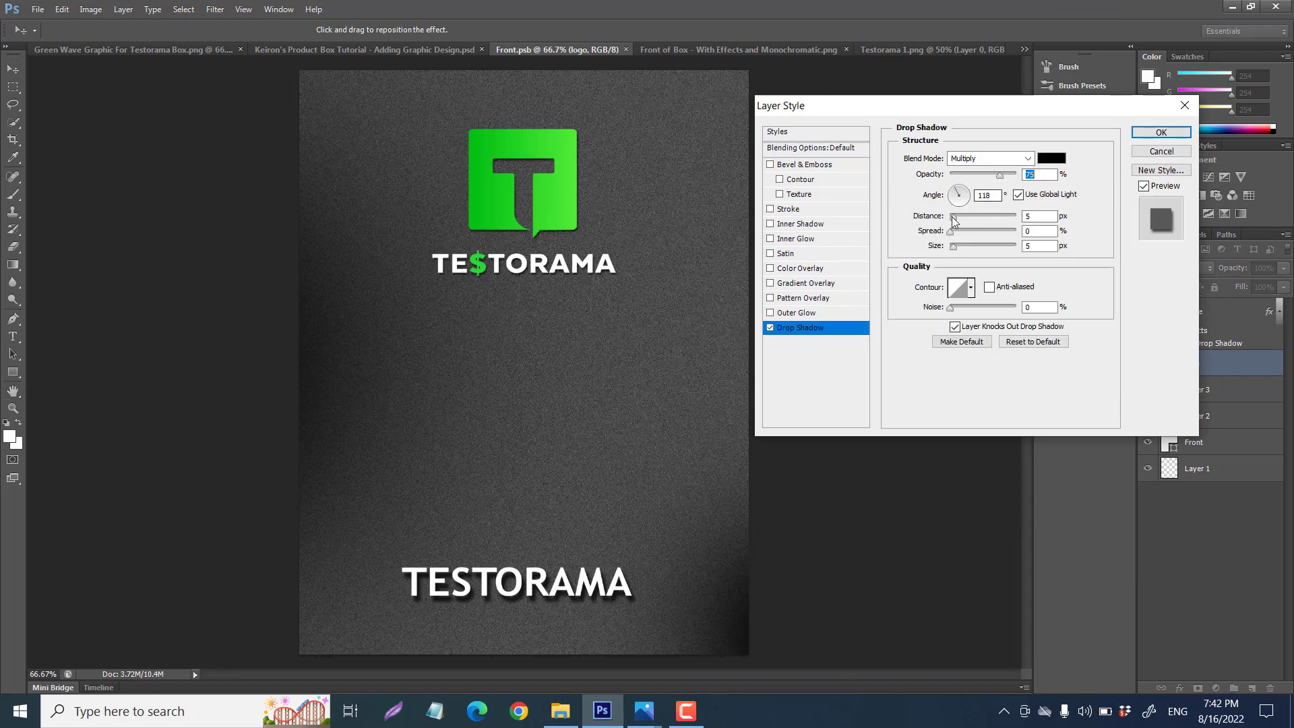
pyautogui.moveTo(954, 216); pyautogui.dragTo(963, 224)
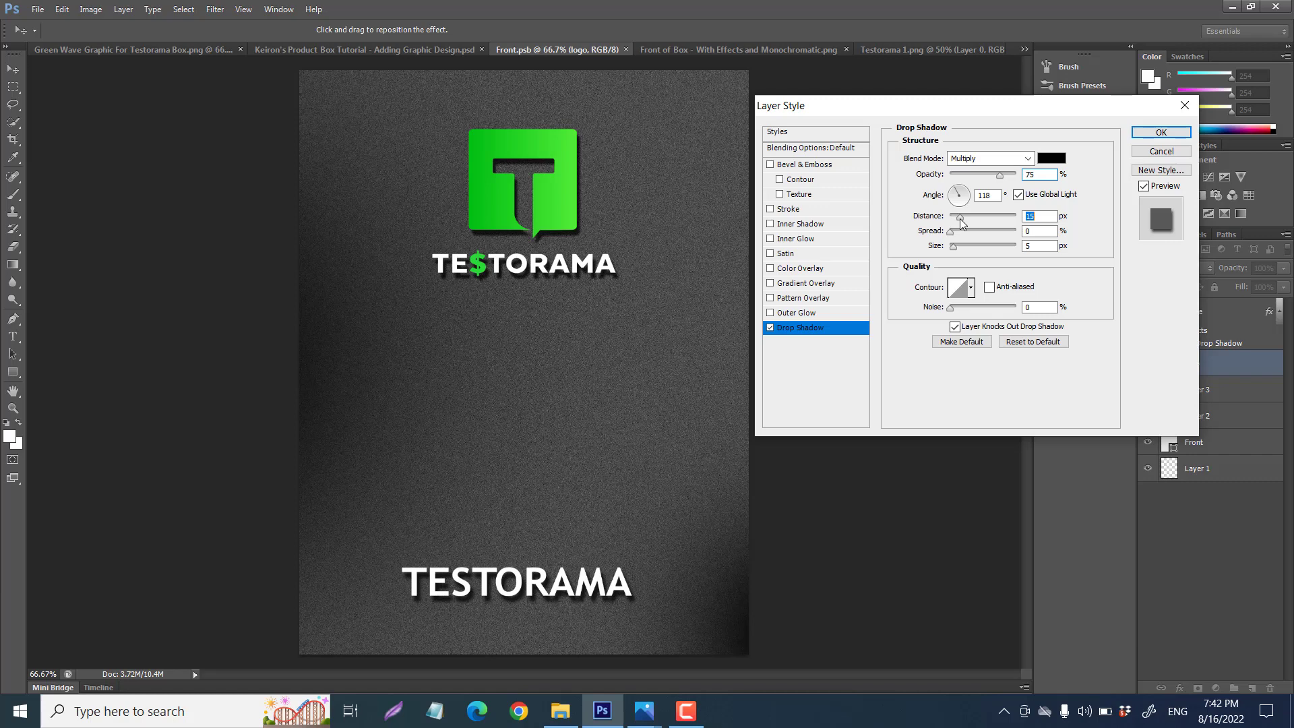
pyautogui.moveTo(952, 233); pyautogui.dragTo(955, 246)
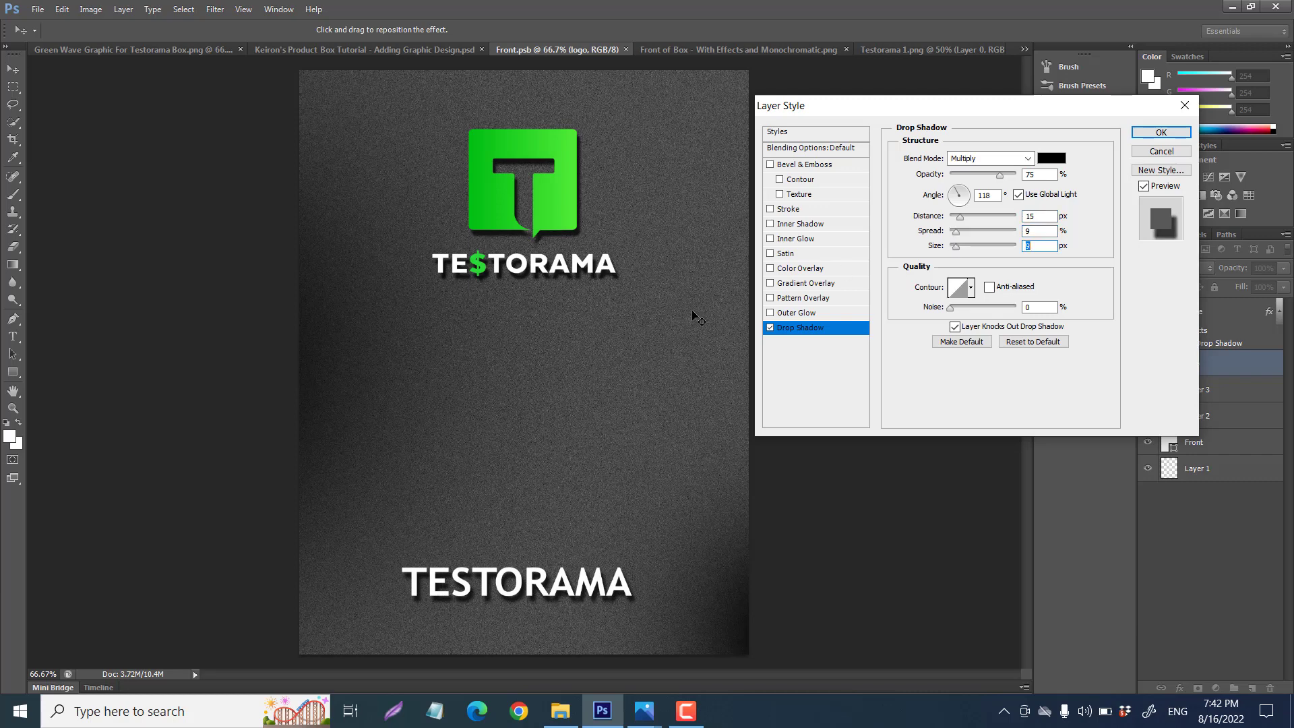
pyautogui.click(1160, 133)
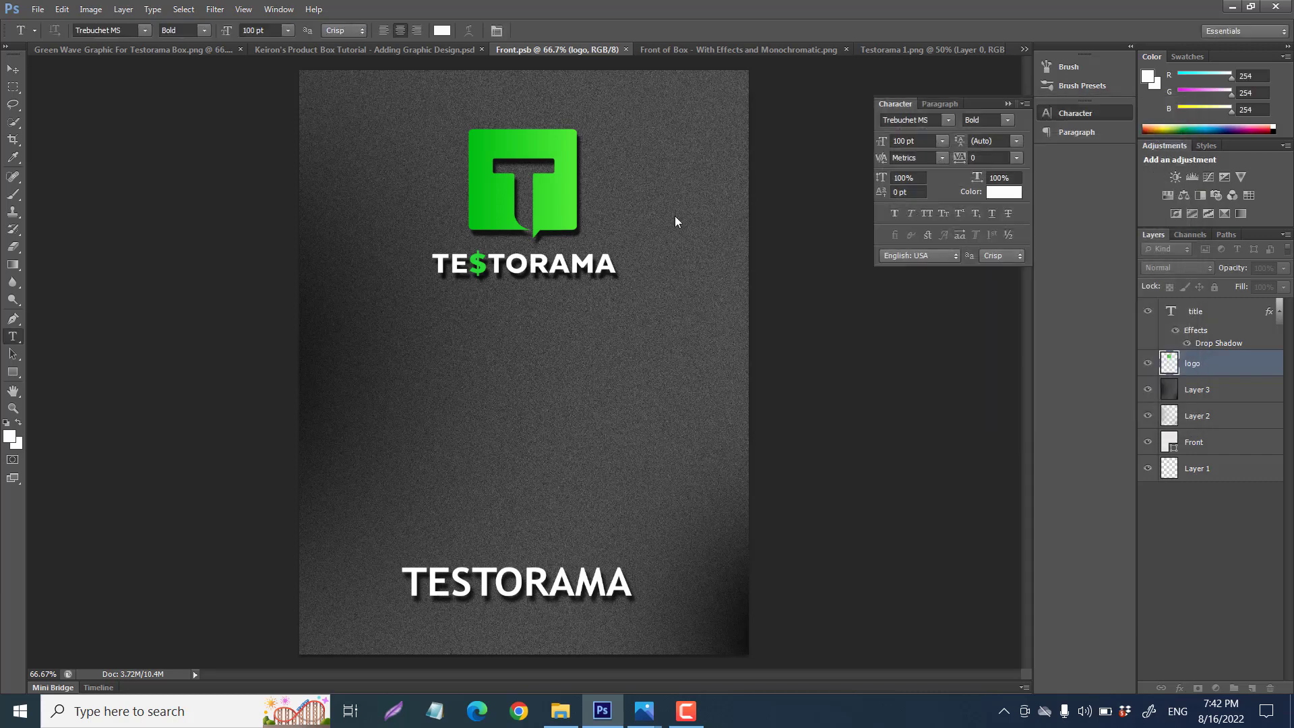
pyautogui.hotkey('ctrl', 's')
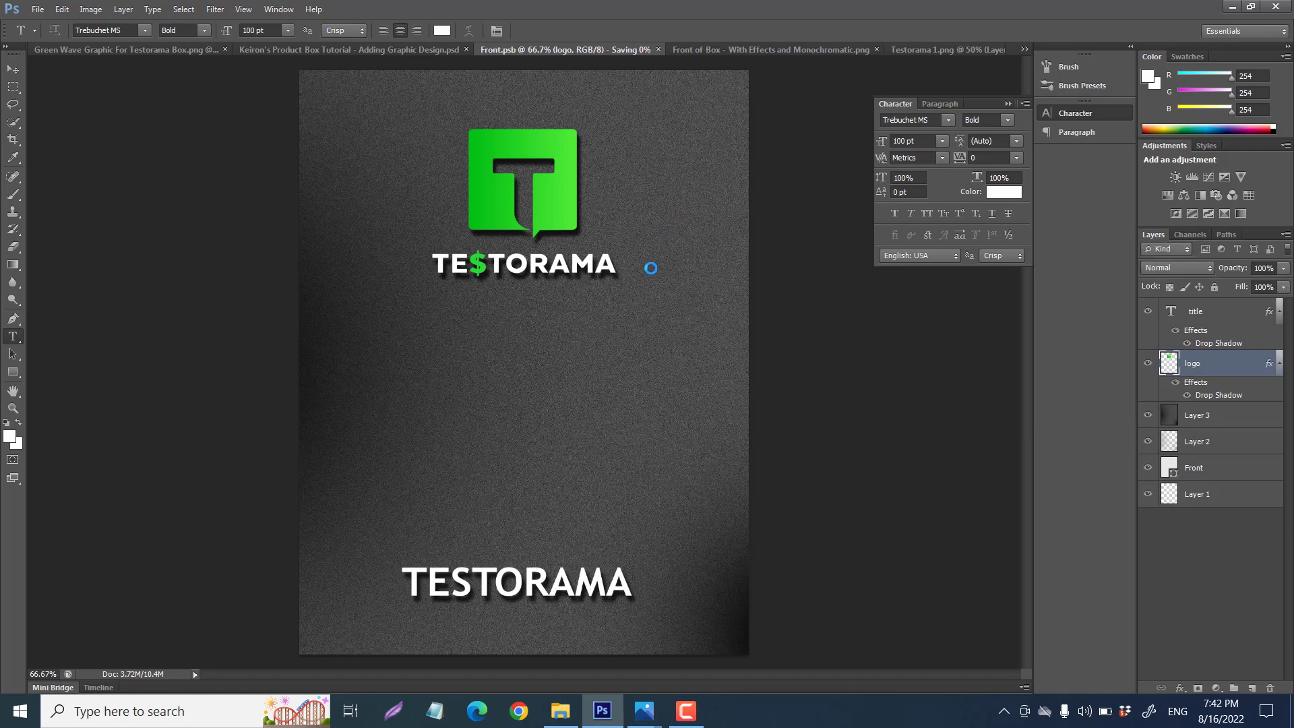
# - Return to the main product box document and open the Side smart object's contents for editing
pyautogui.click(182, 50)
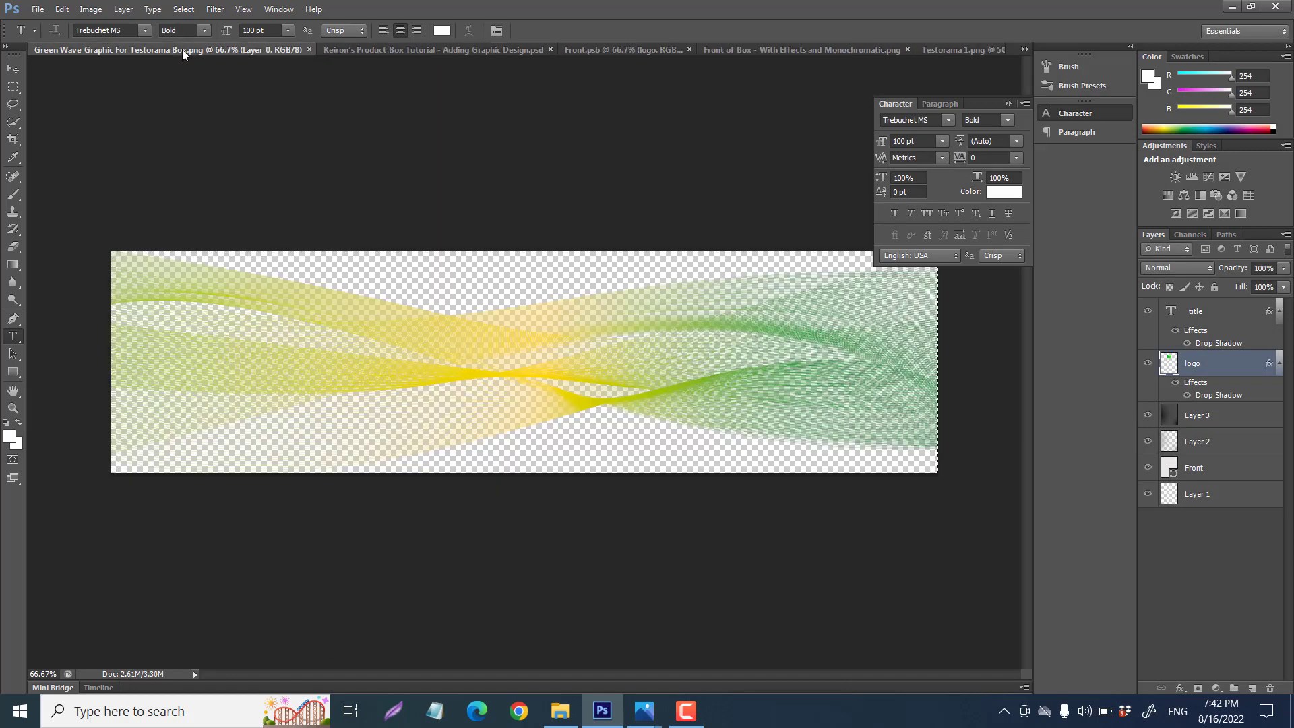
pyautogui.click(346, 50)
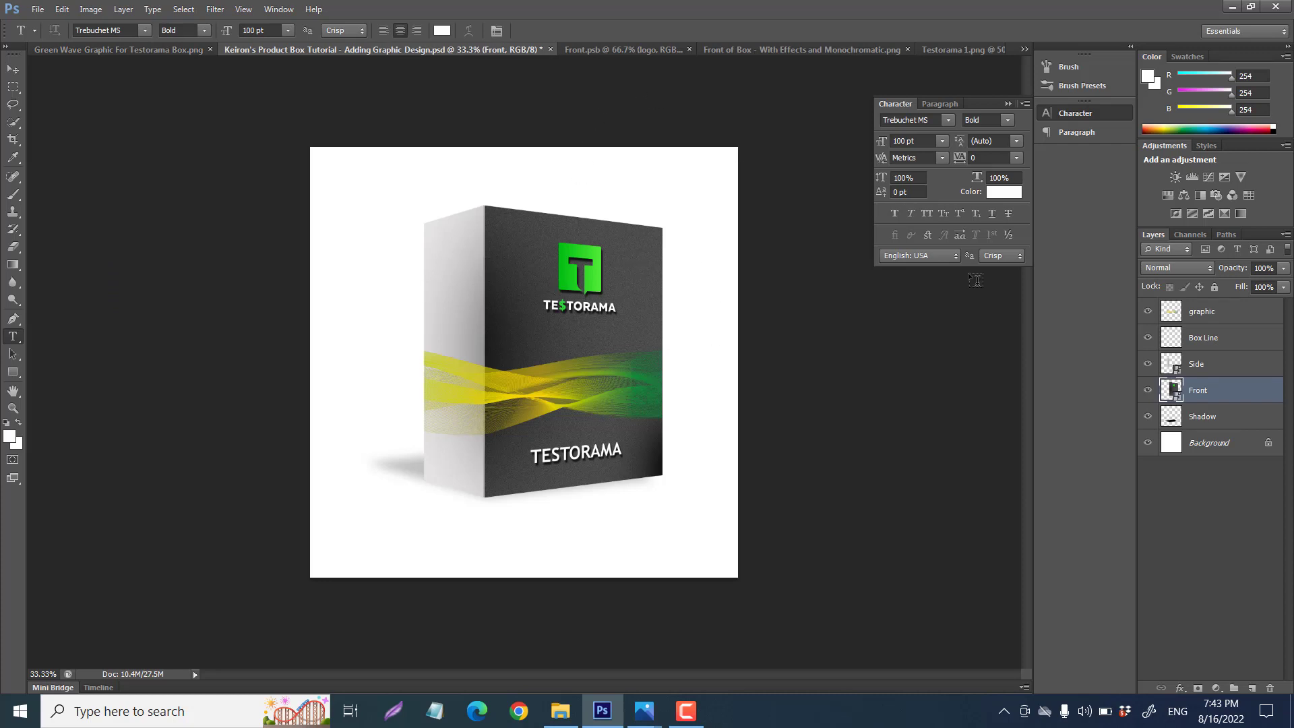
pyautogui.rightClick(1228, 364)
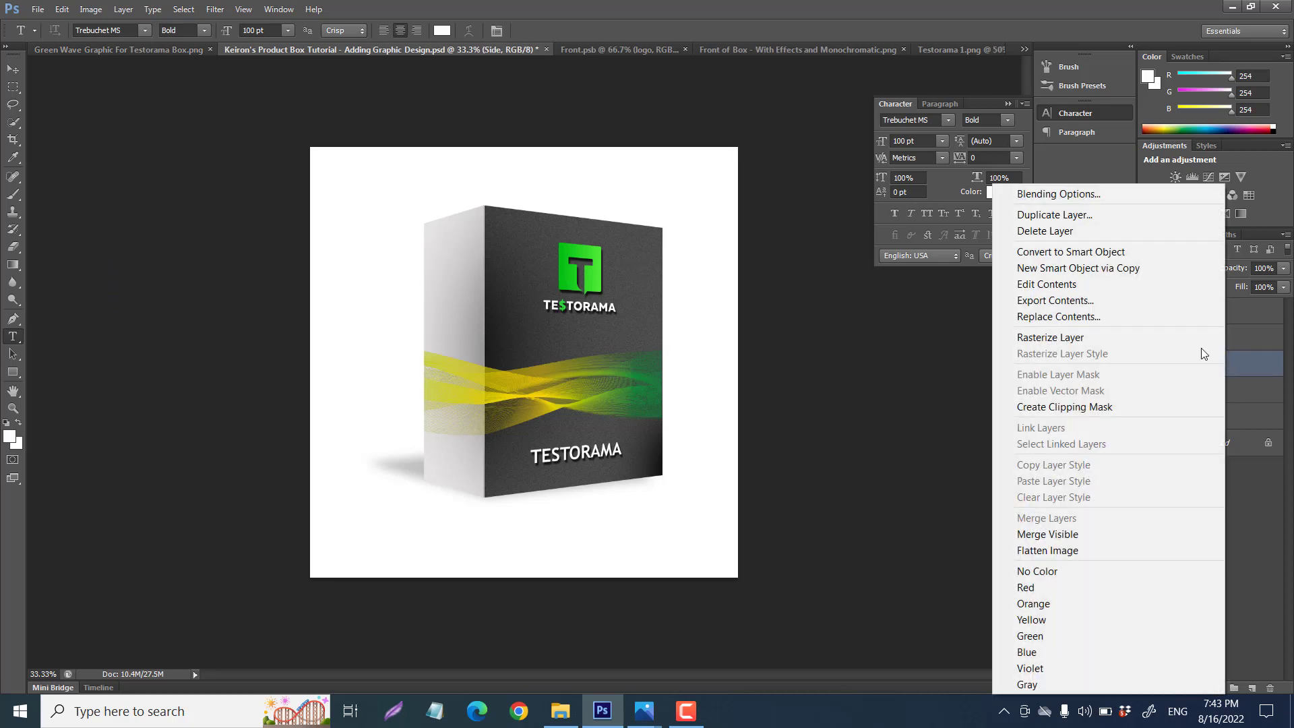
pyautogui.click(1062, 283)
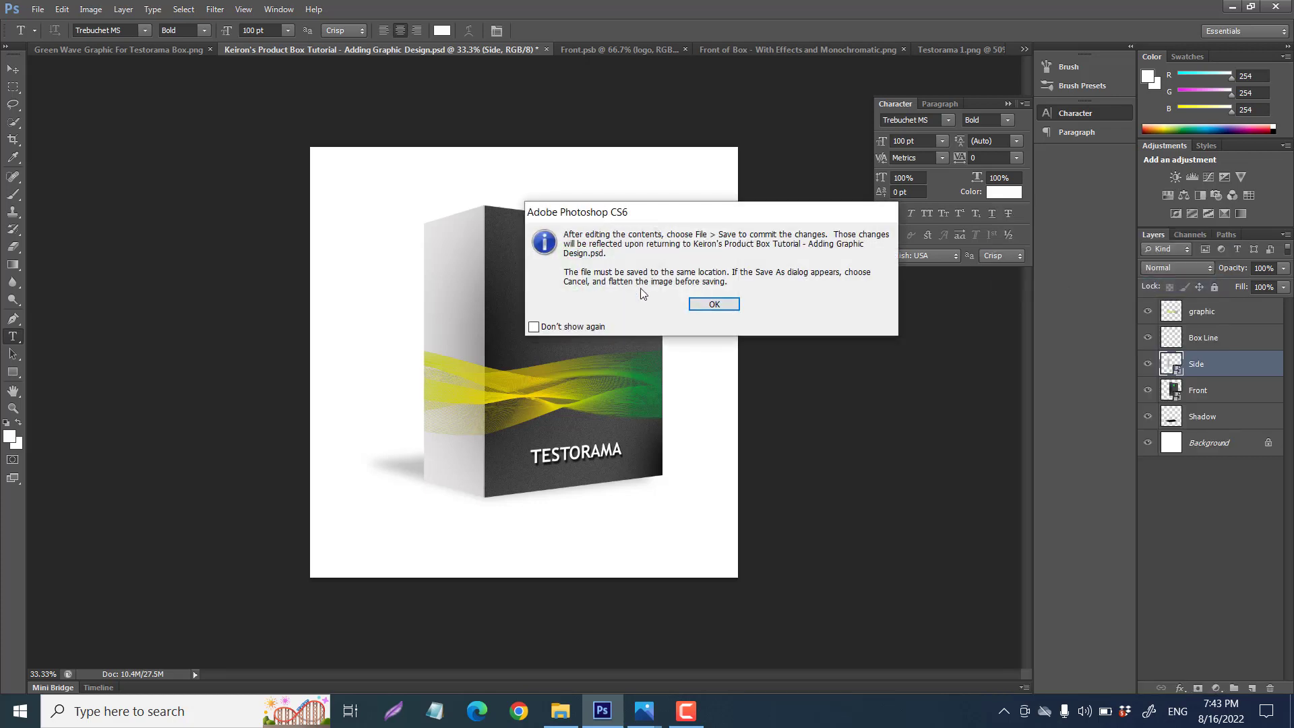
pyautogui.click(706, 307)
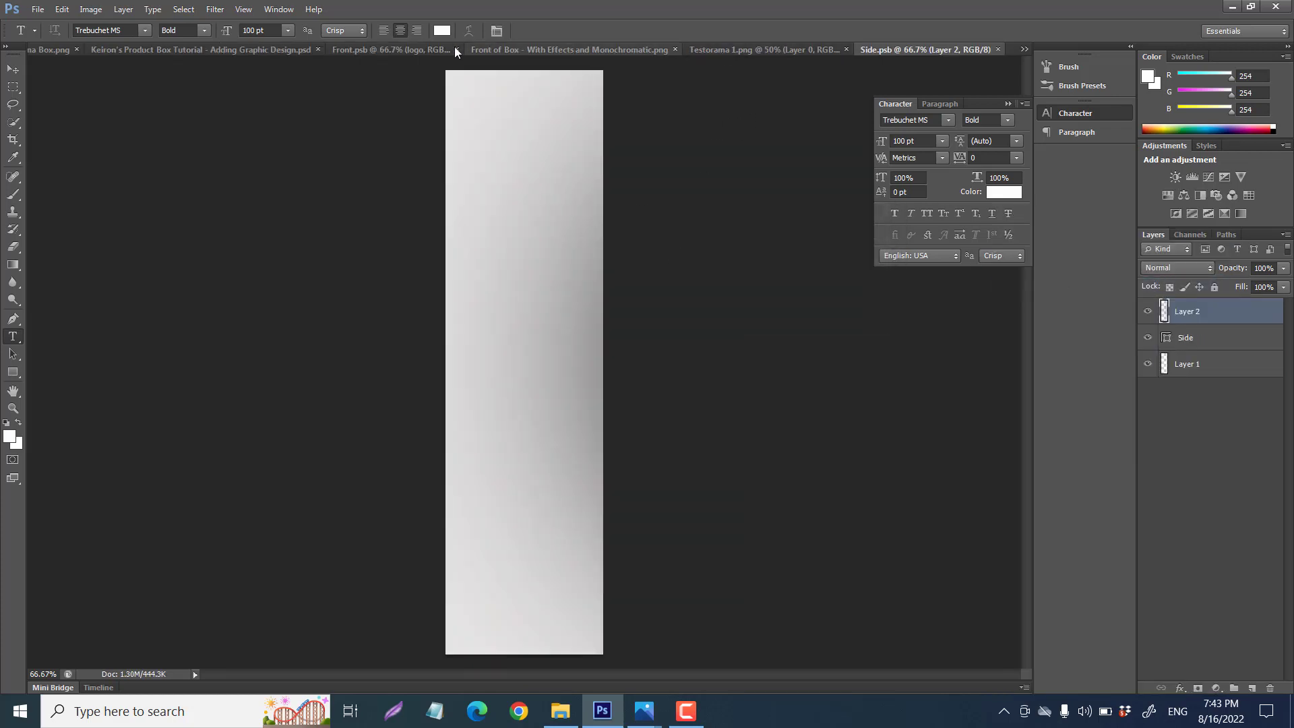
# - Copy the dark texture from the Front of Box image and paste it over the side face in Side.psb
pyautogui.click(517, 49)
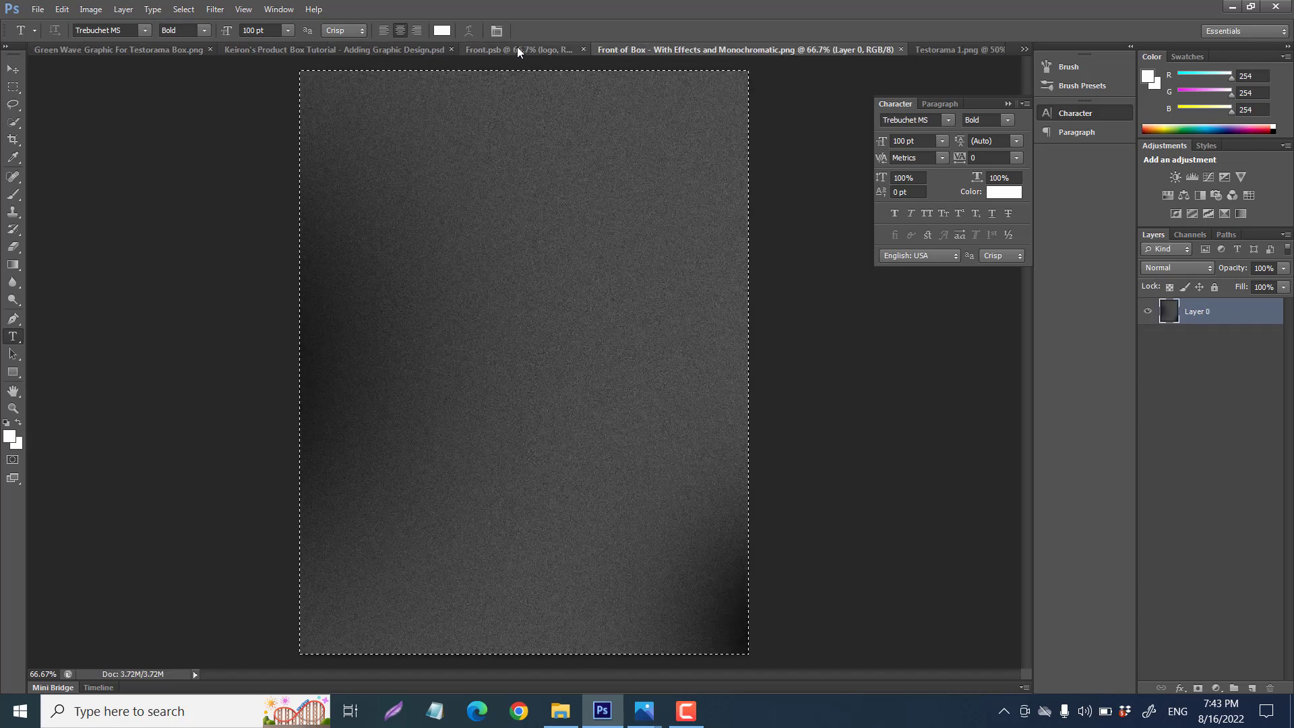
pyautogui.hotkey('ctrl', 'Tab')
pyautogui.hotkey('ctrl', 'Tab')
pyautogui.hotkey('ctrl', 'v')
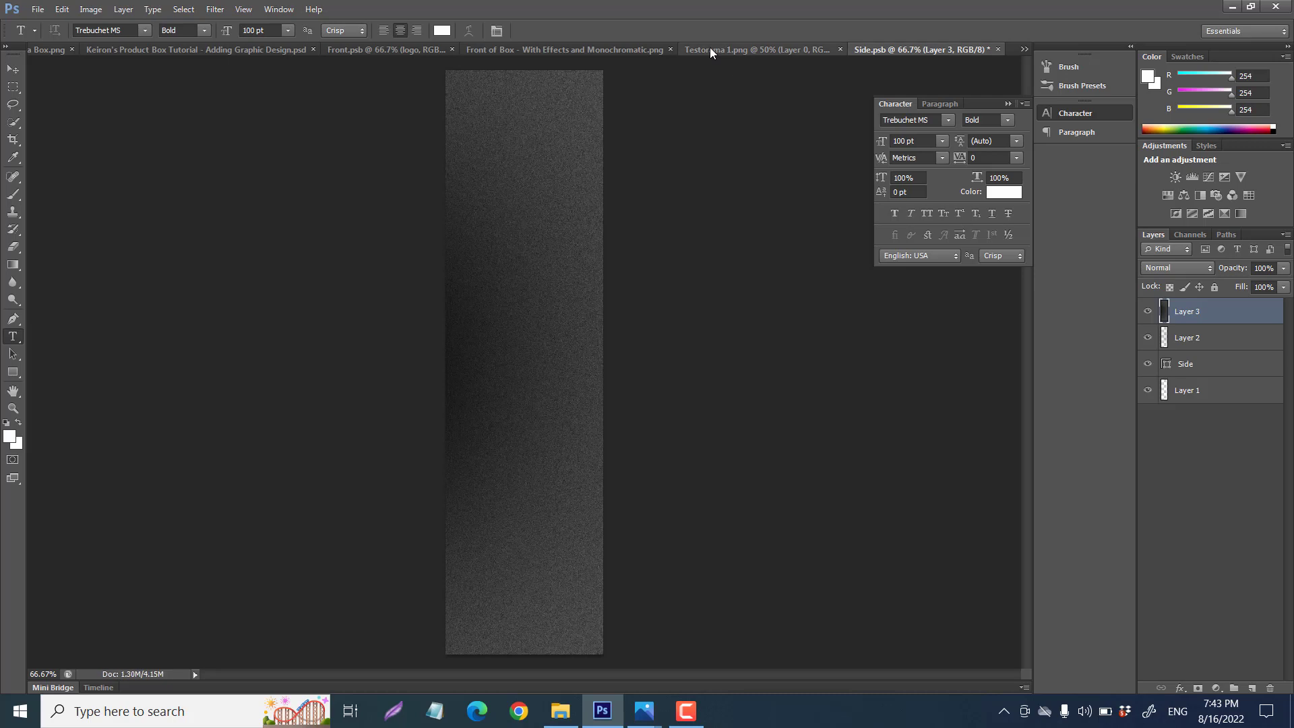
# - Copy the logo from Testorama 1.png and paste it above the dark texture in Side.psb
pyautogui.click(710, 48)
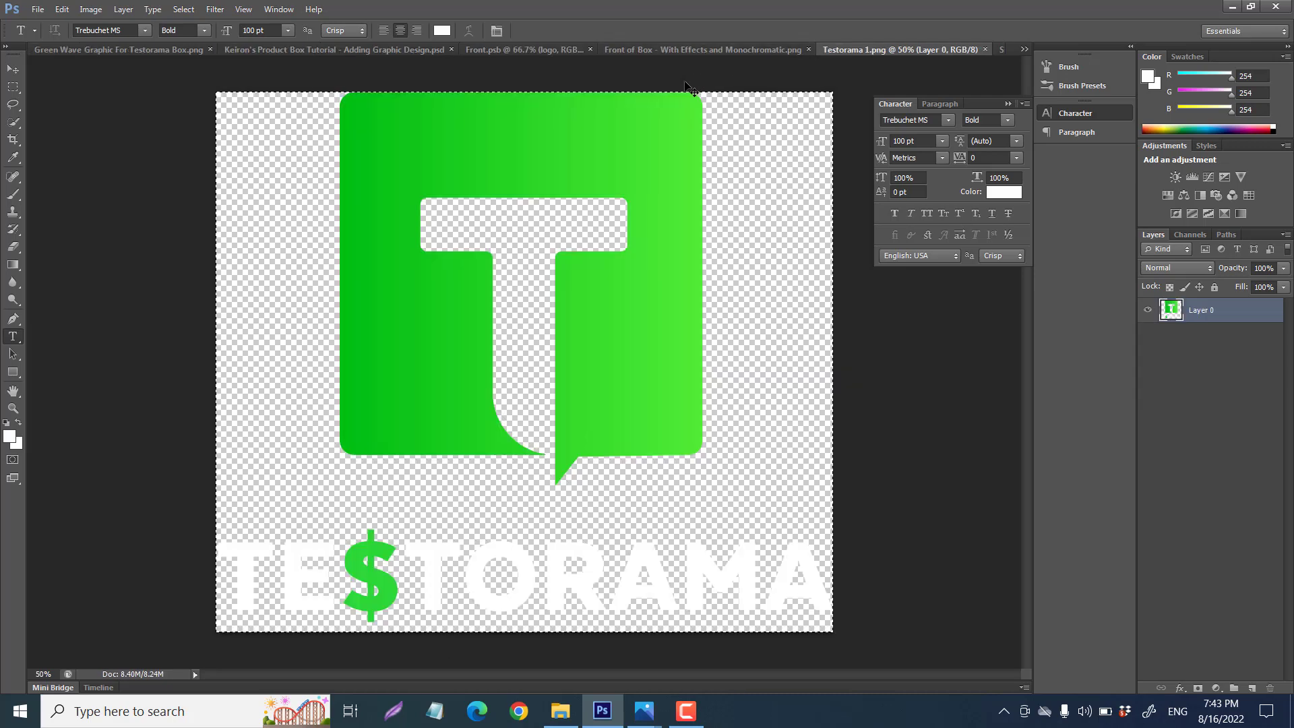
pyautogui.hotkey('ctrl', 'Tab')
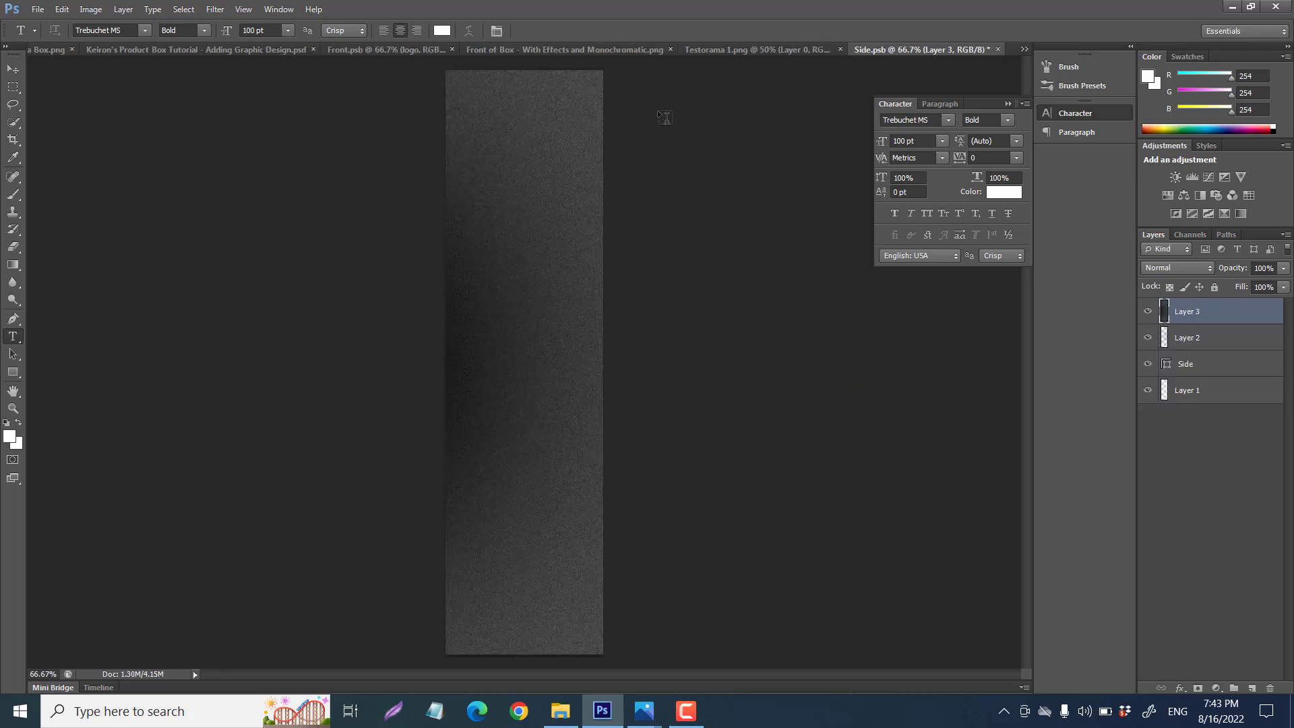
pyautogui.hotkey('ctrl', 'v')
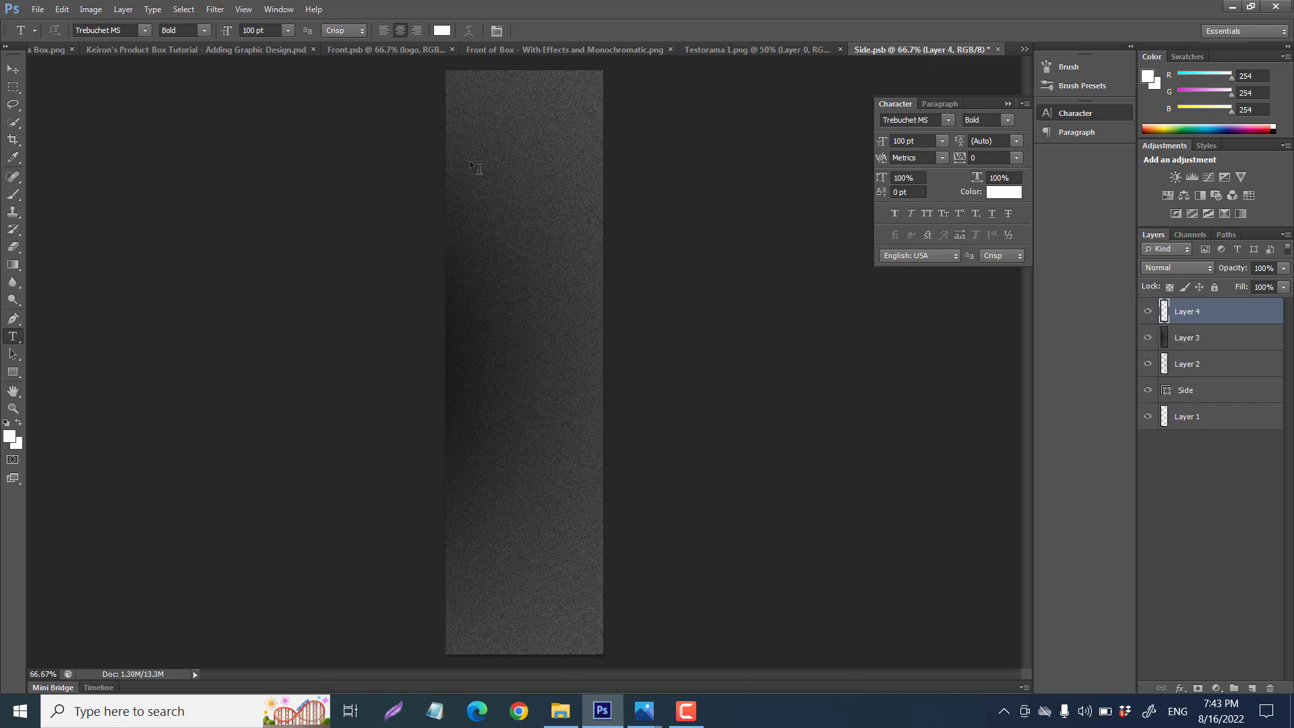
# - Scale the side logo to about 14.25% width and 15.5% height, centre it near the face's upper edge, save and return to the box document
pyautogui.hotkey('ctrl', 't')
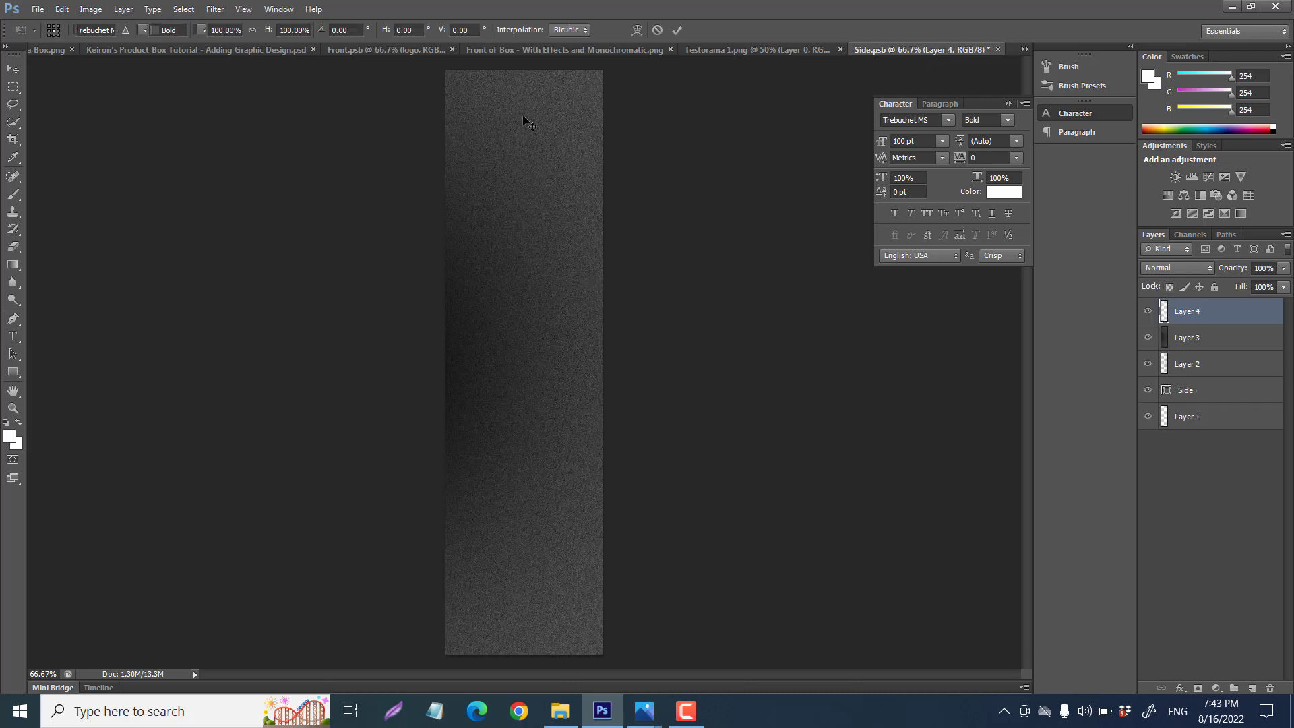
pyautogui.moveTo(445, 70); pyautogui.dragTo(500, 138)
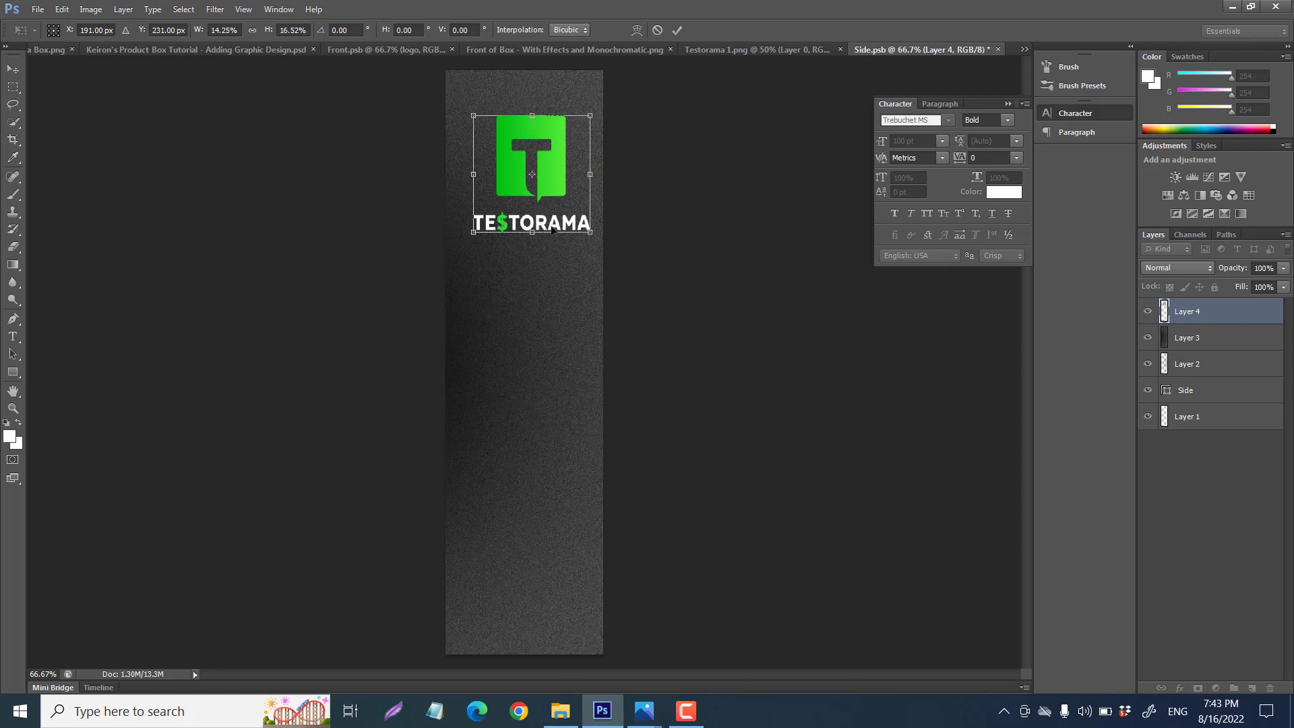
pyautogui.moveTo(532, 232); pyautogui.dragTo(531, 225)
pyautogui.moveTo(556, 157); pyautogui.dragTo(548, 151)
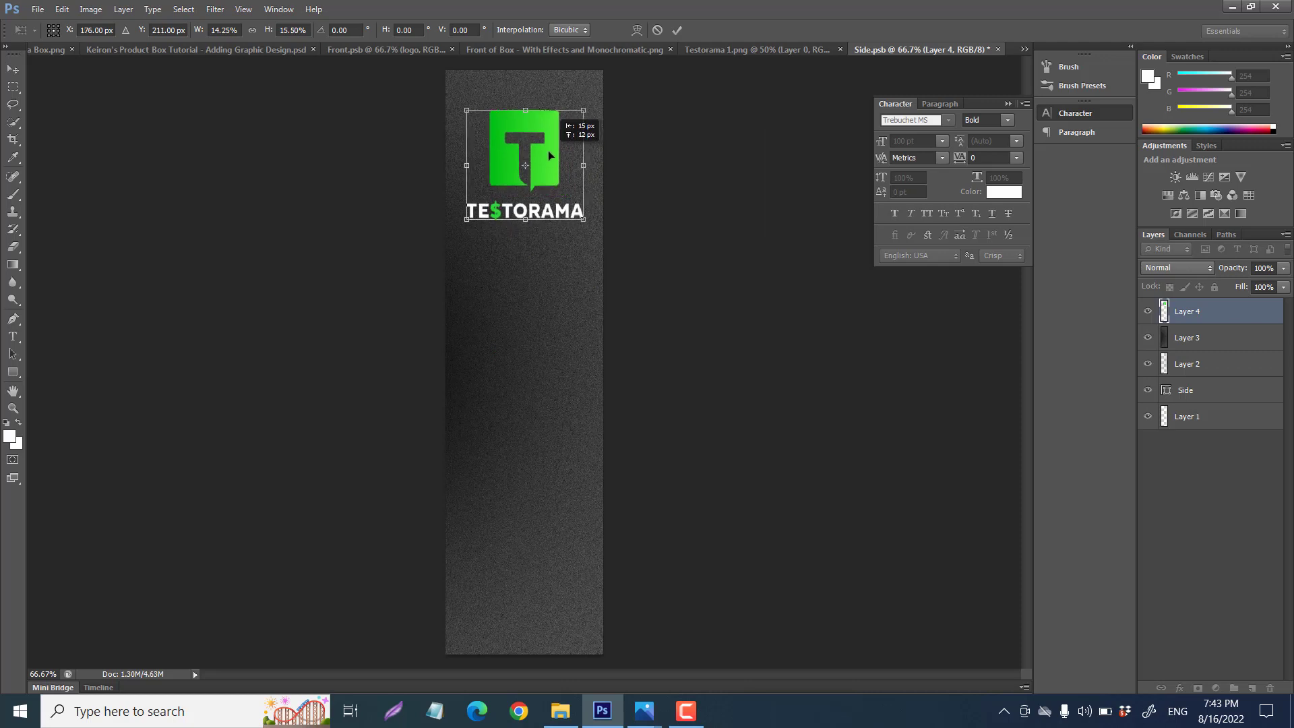
pyautogui.press('Return')
pyautogui.press('t')
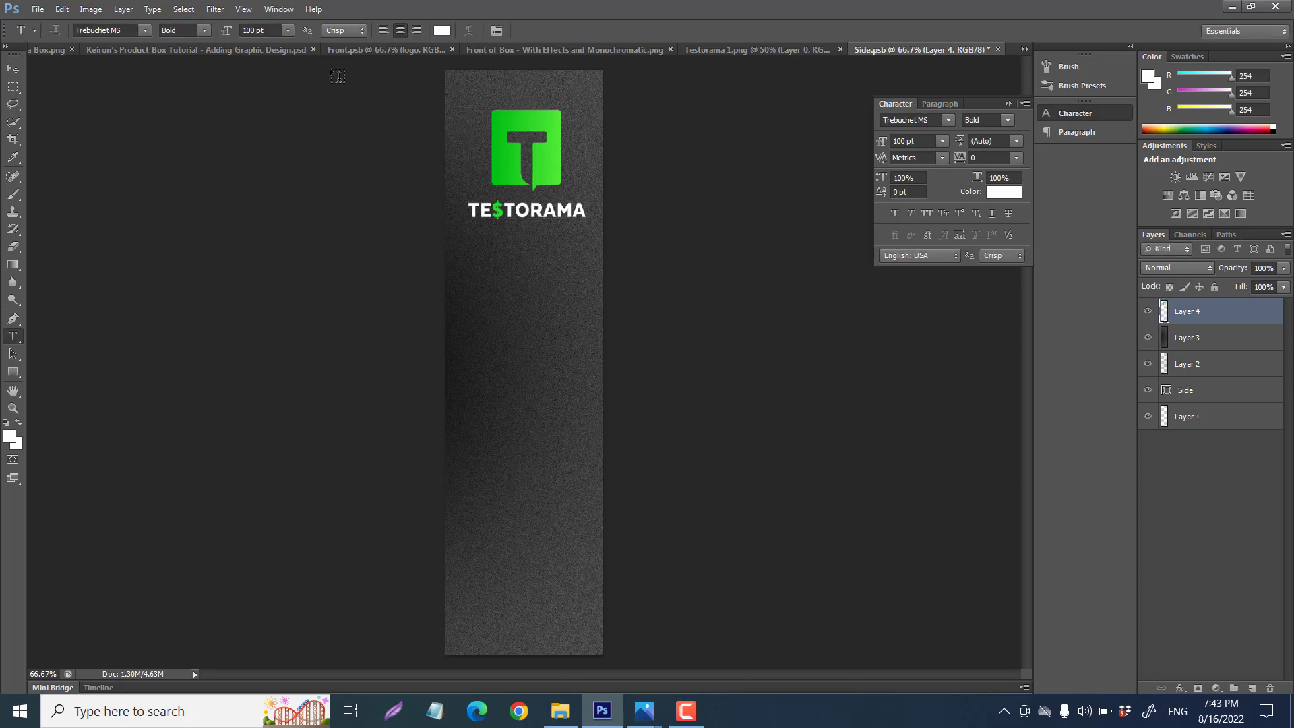
pyautogui.hotkey('ctrl', 's')
pyautogui.hotkey('ctrl', 'w')
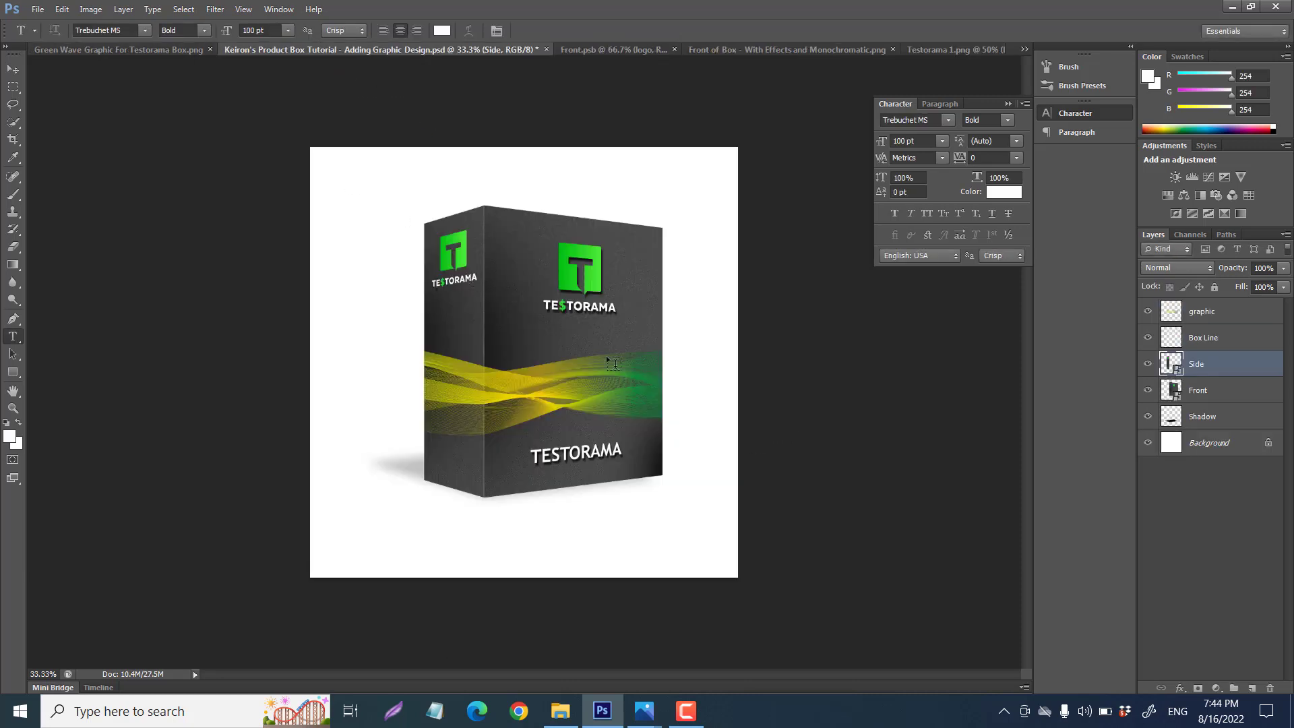
# - Add a drop shadow with increased distance and size to the logo in Side.psb, save, and return to the box document
pyautogui.click(1024, 49)
pyautogui.click(716, 137)
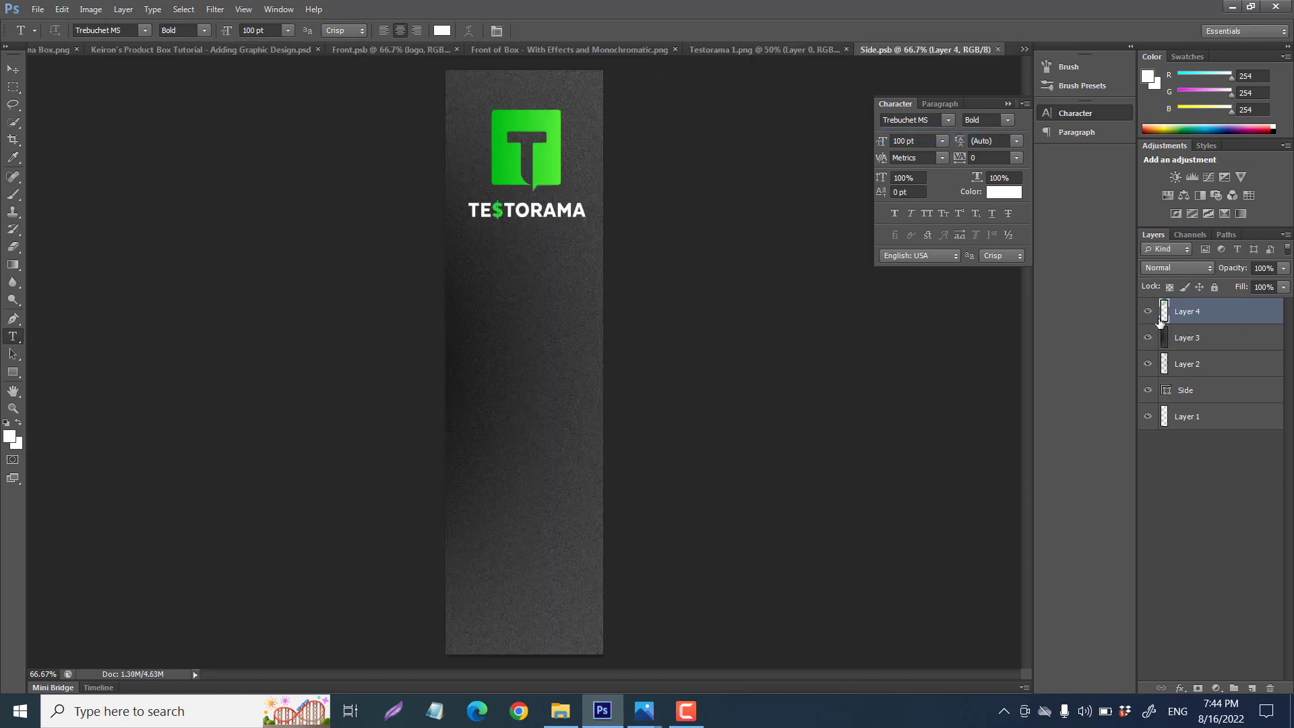
pyautogui.click(1017, 205)
pyautogui.click(843, 329)
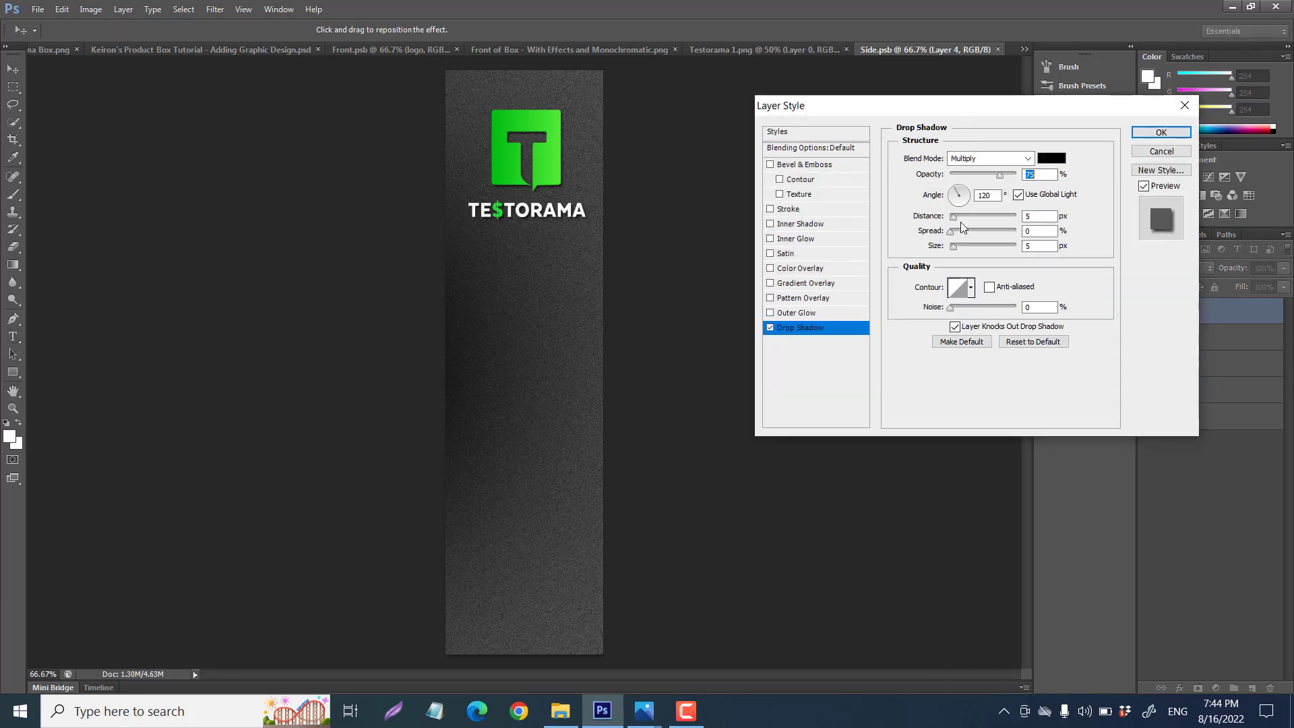
pyautogui.moveTo(957, 217); pyautogui.dragTo(955, 247)
pyautogui.press('Return')
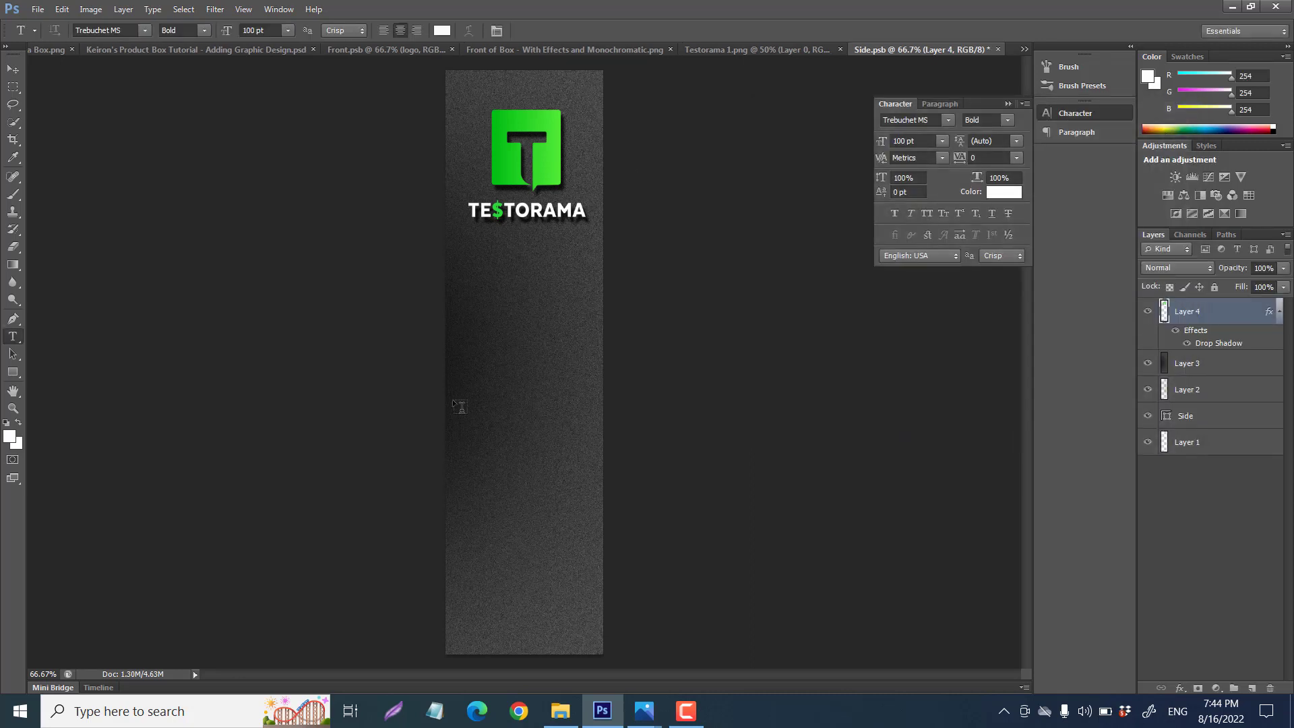
pyautogui.hotkey('ctrl', 's')
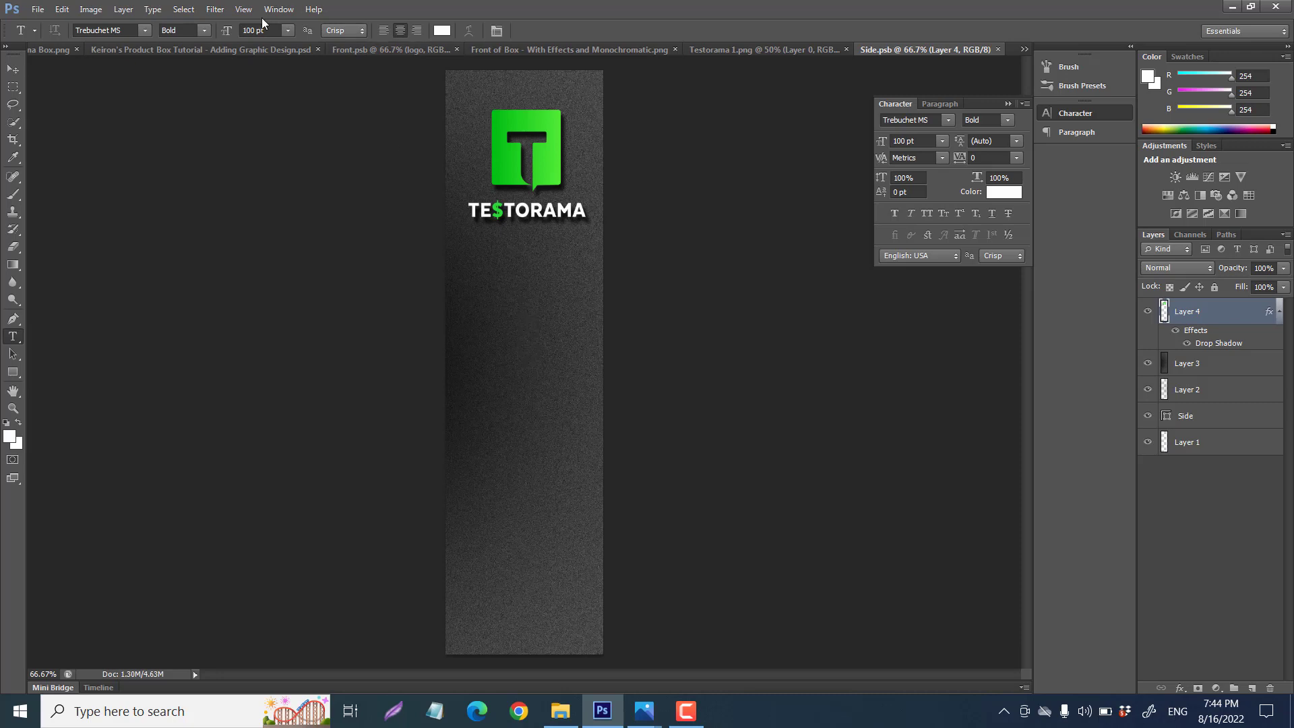
pyautogui.click(227, 52)
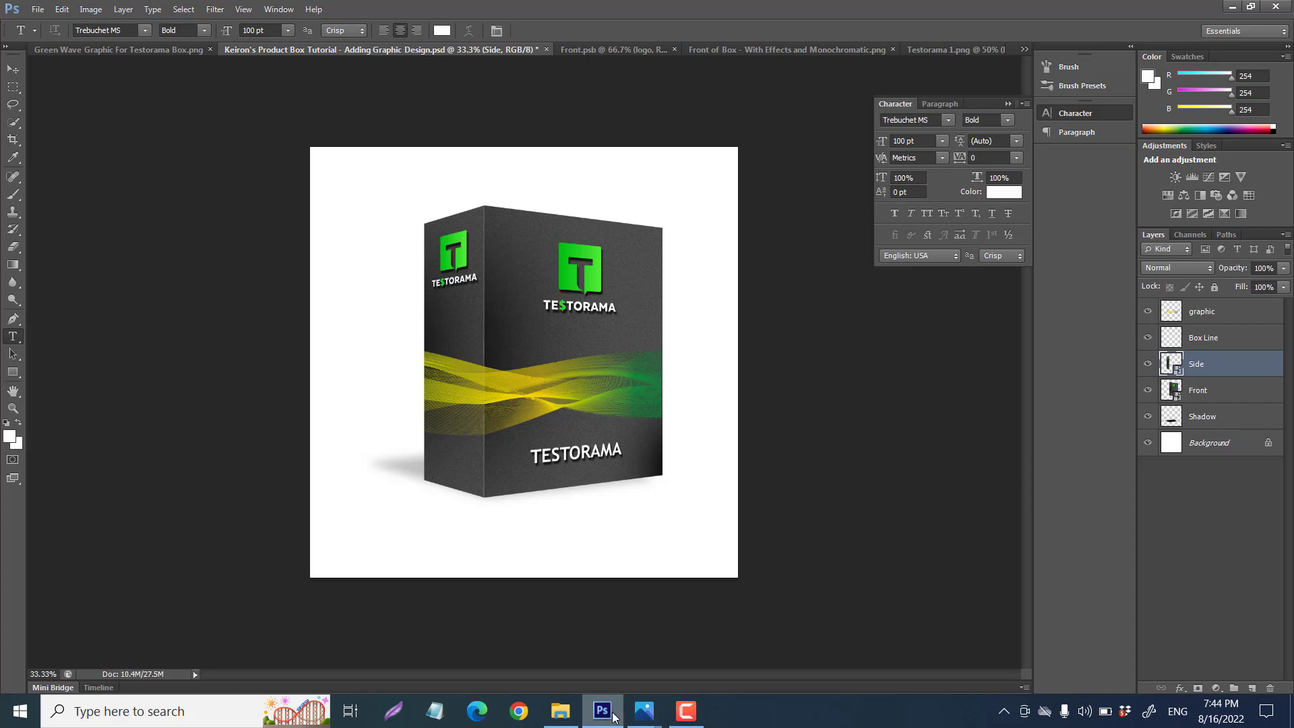
# - Switch to the Photos app to compare the blank product box template with the finished design, and return to Photoshop
pyautogui.moveTo(644, 711)
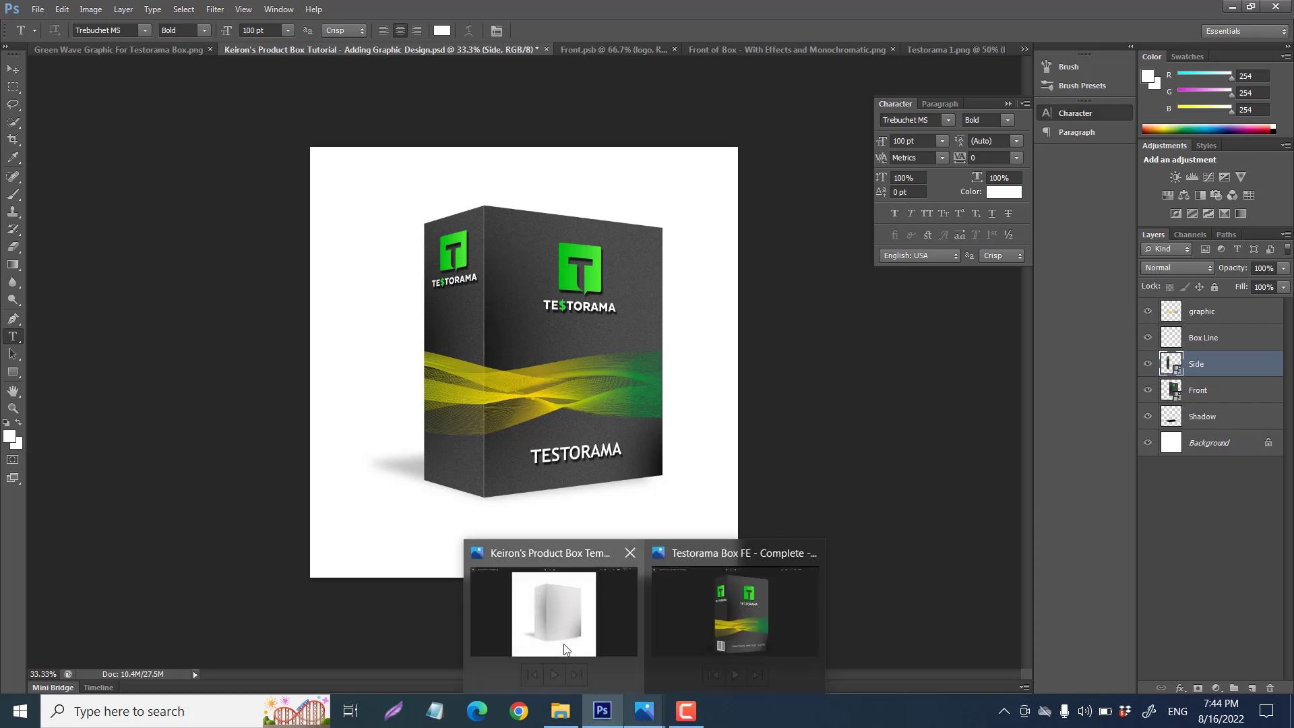
pyautogui.click(585, 540)
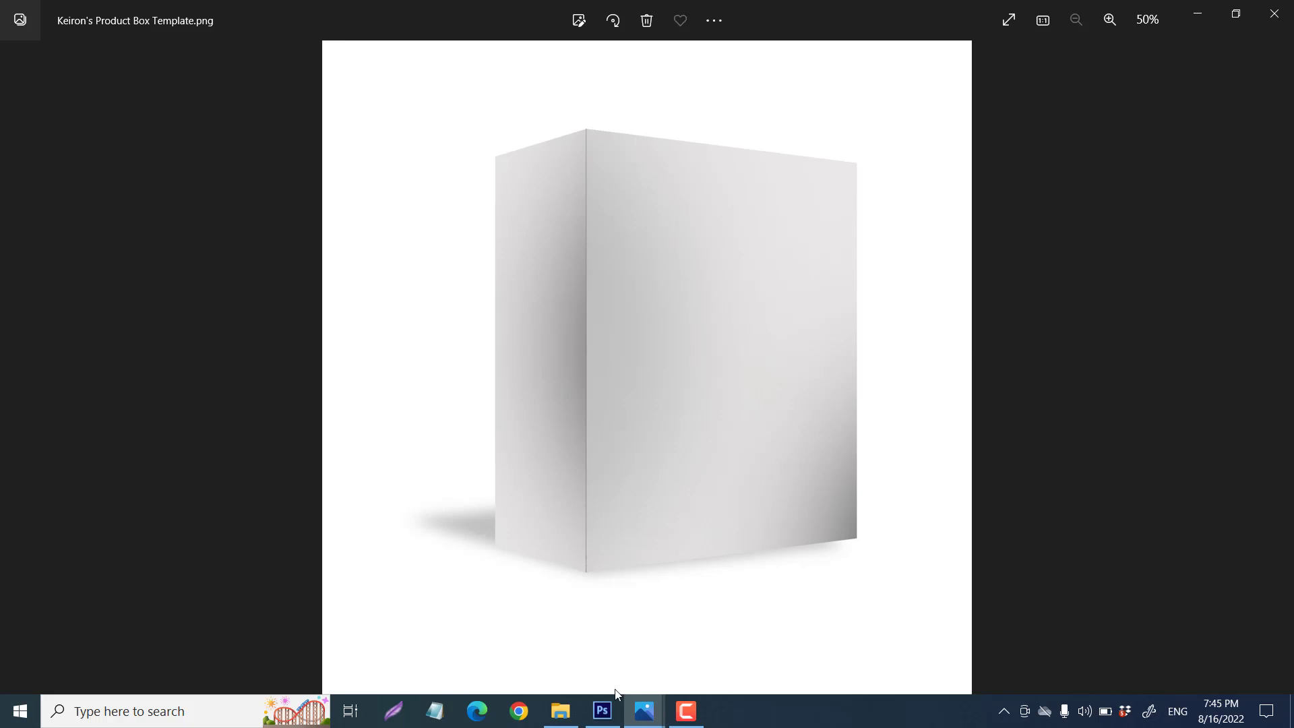
pyautogui.moveTo(606, 713)
pyautogui.click(609, 669)
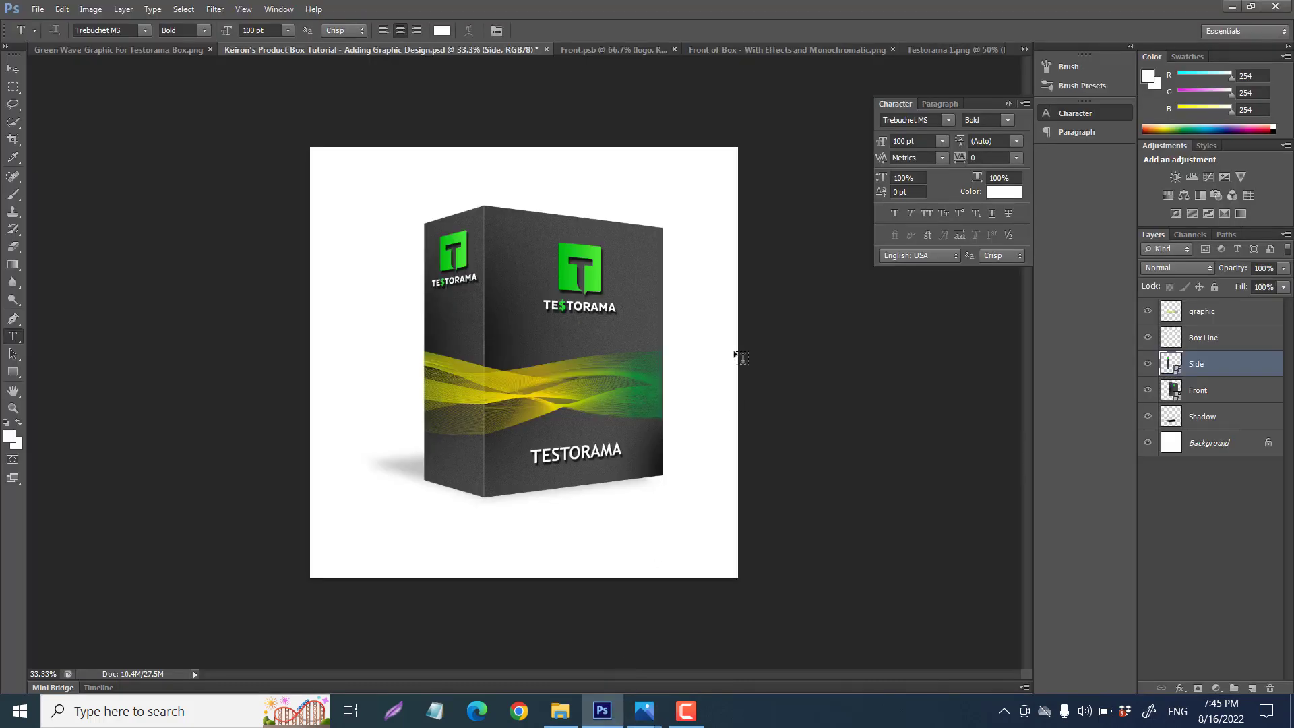